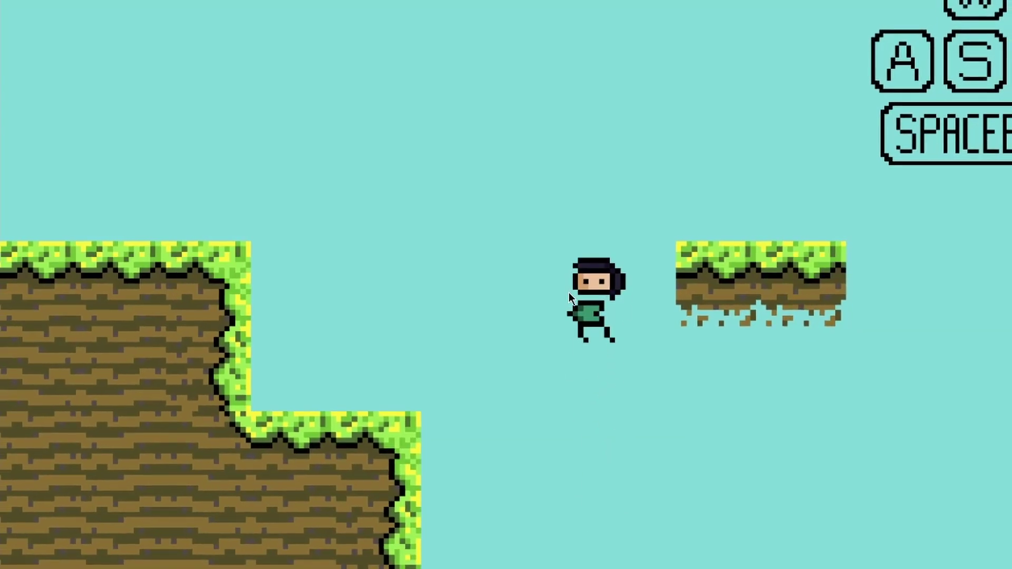
Step: Play-test the character's running and jumping between the ground and the floating platform
key(space)
key(a)
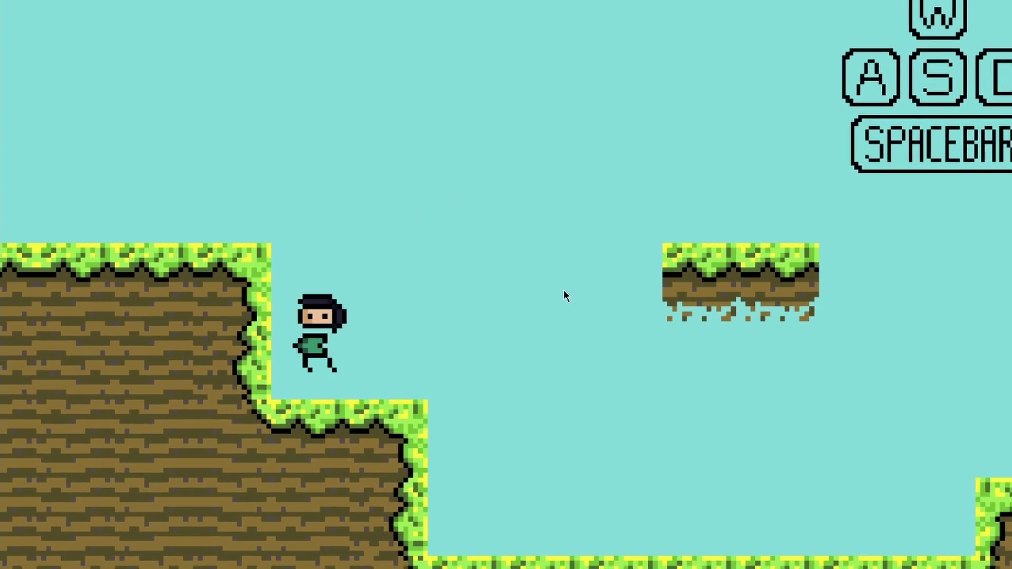
key(d)
key(space)
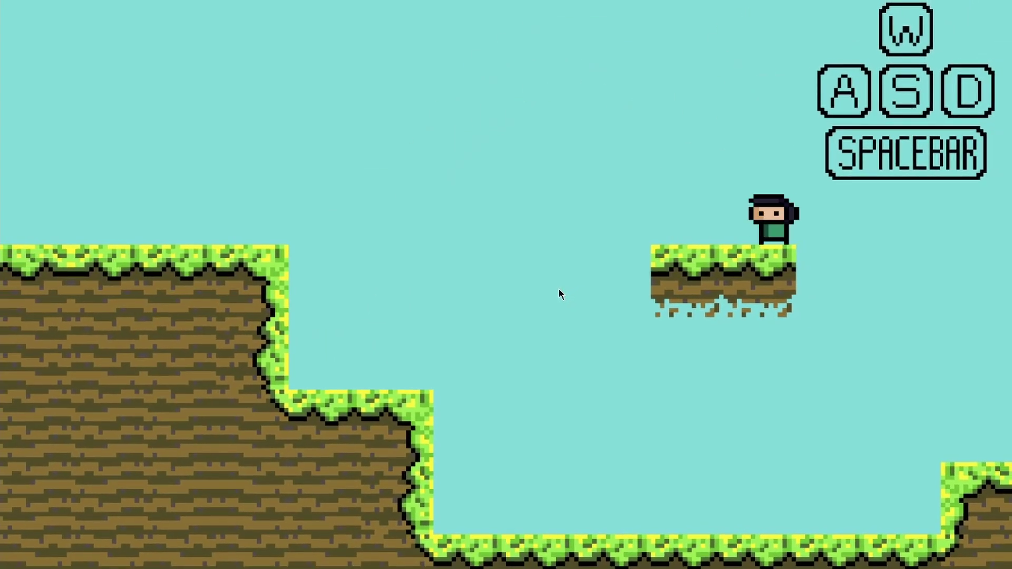
key(a)
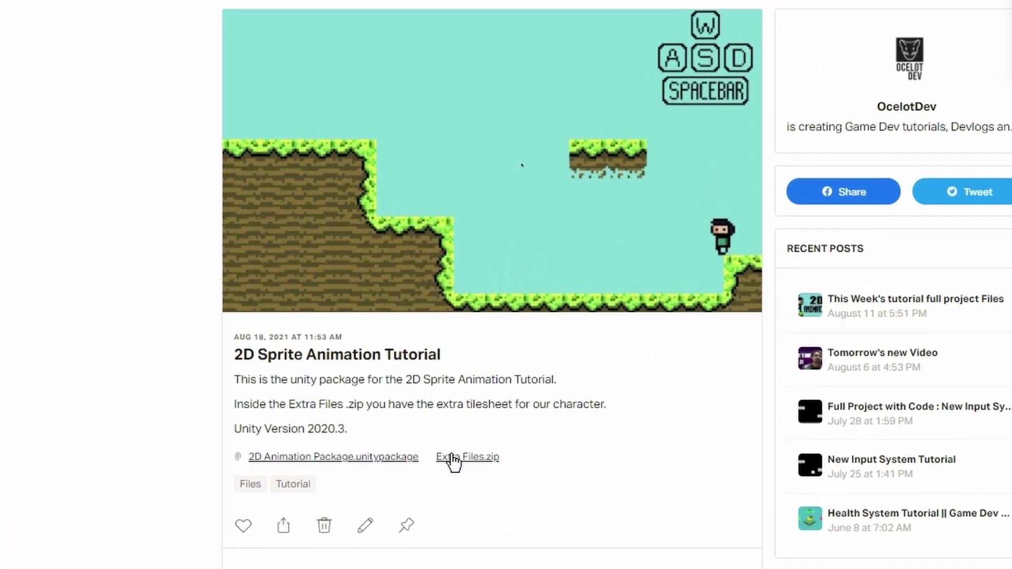
Step: Download Extra Files.zip from the 2D Sprite Animation Tutorial post
click(452, 458)
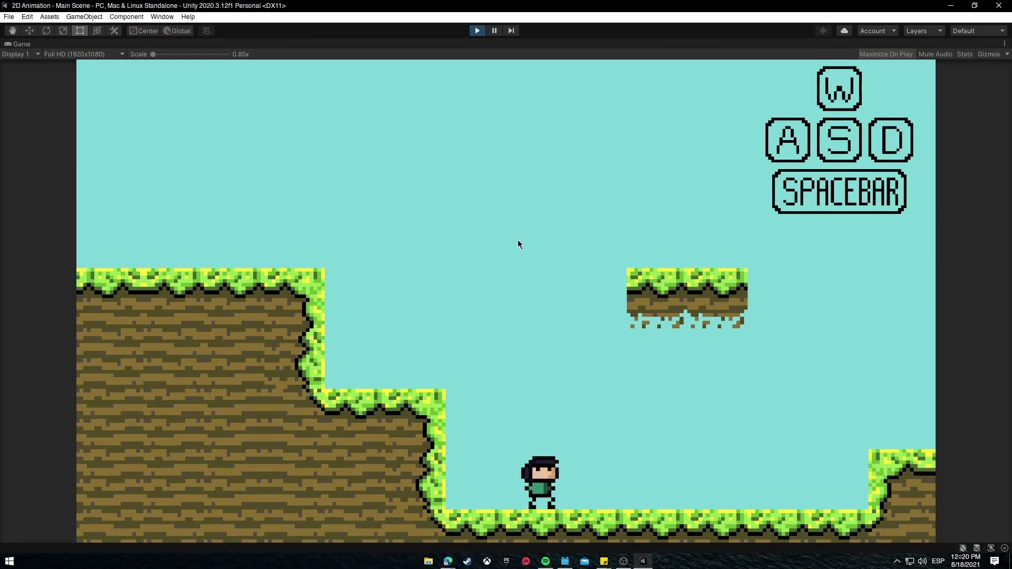
Step: Test the character's jump and leftward movement in Unity's Play mode
key(space)
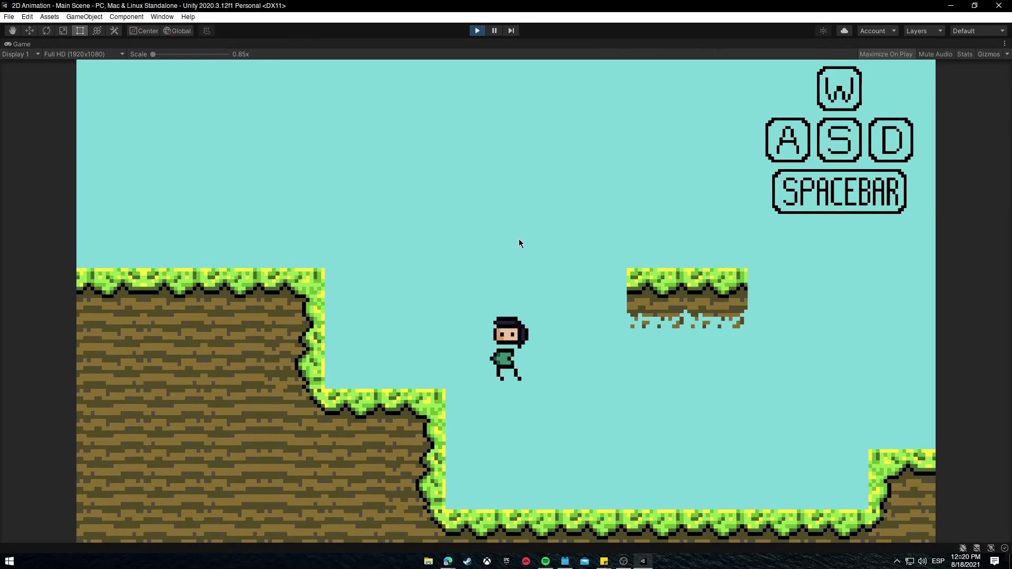
key(a)
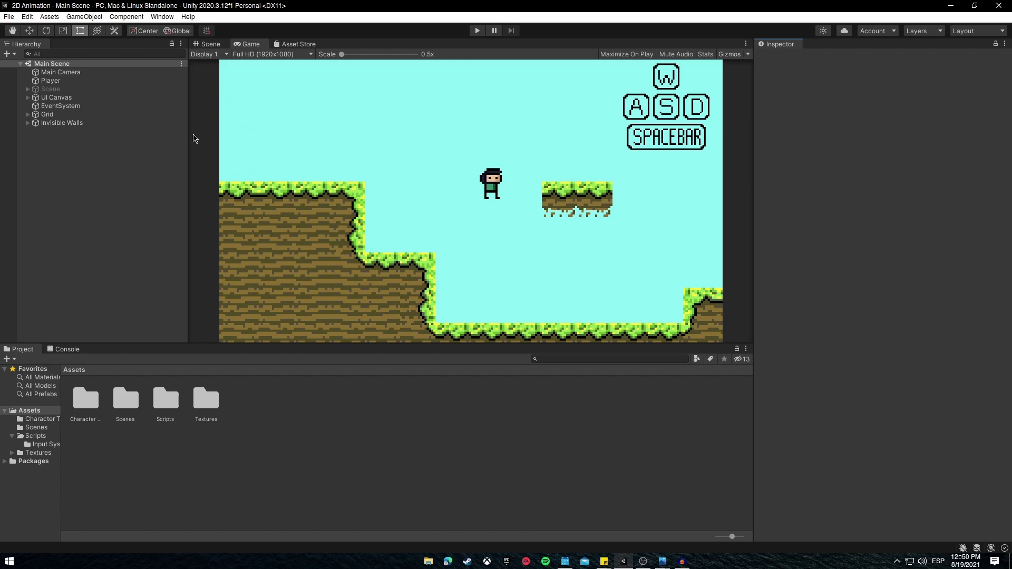
Step: Open the Package Manager, list the Unity Registry packages and check the 2D Sprite and 2D Tilemap Editor packages
click(163, 17)
click(218, 117)
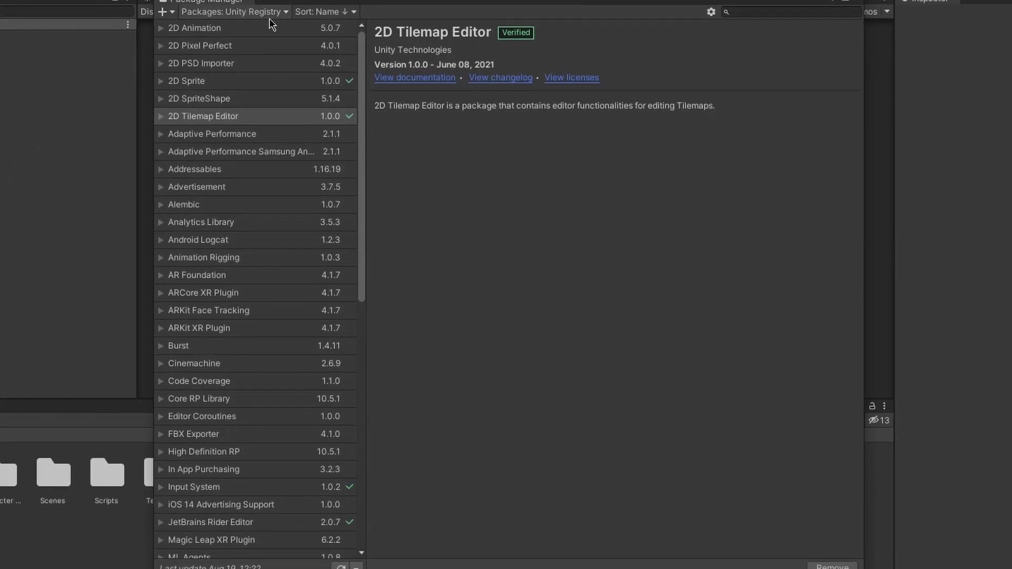
click(270, 12)
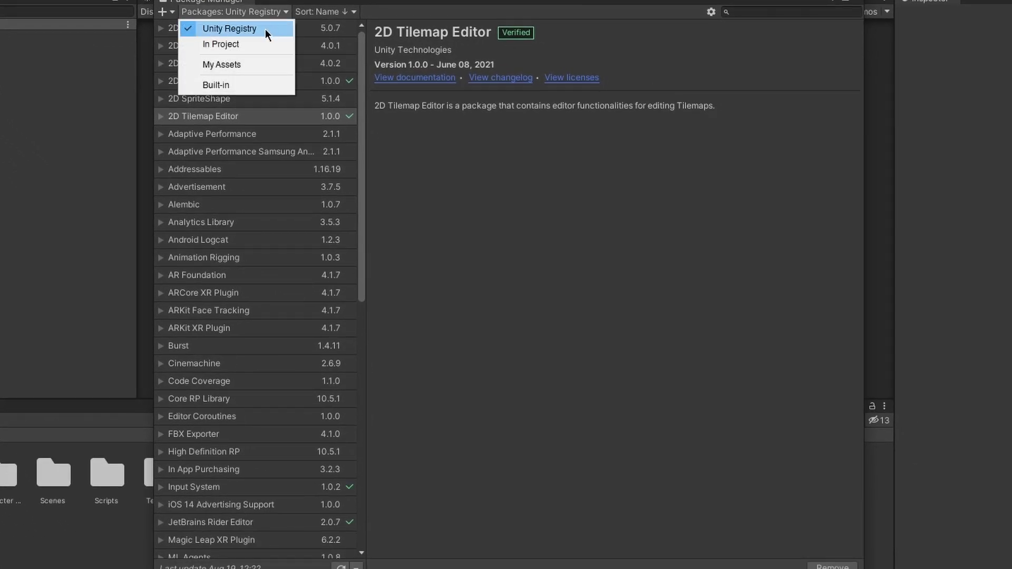
click(265, 29)
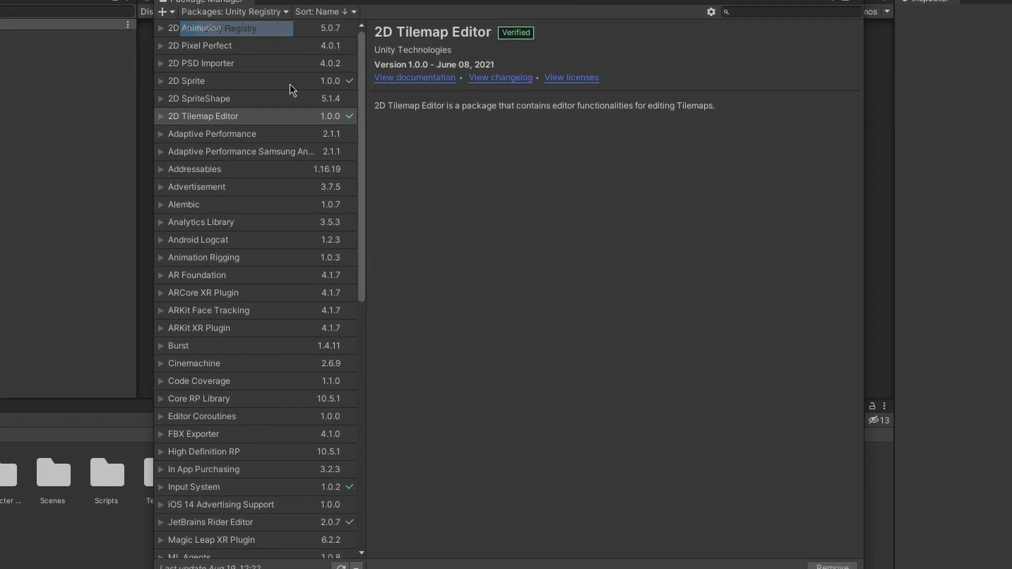
click(247, 80)
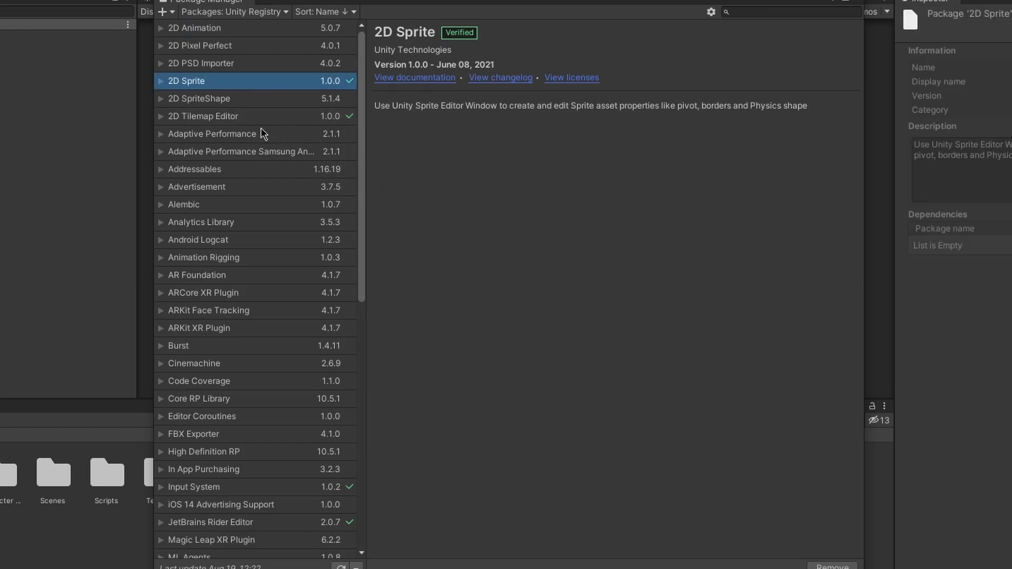
click(228, 123)
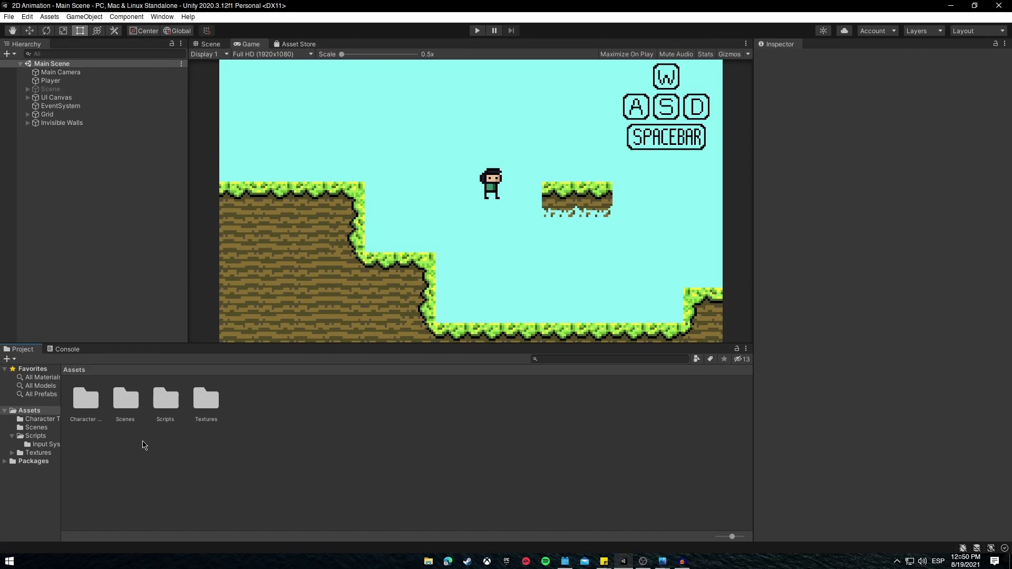
Step: Open the Character Textures folder and show the import settings of the Idle sprite sheet
click(99, 412)
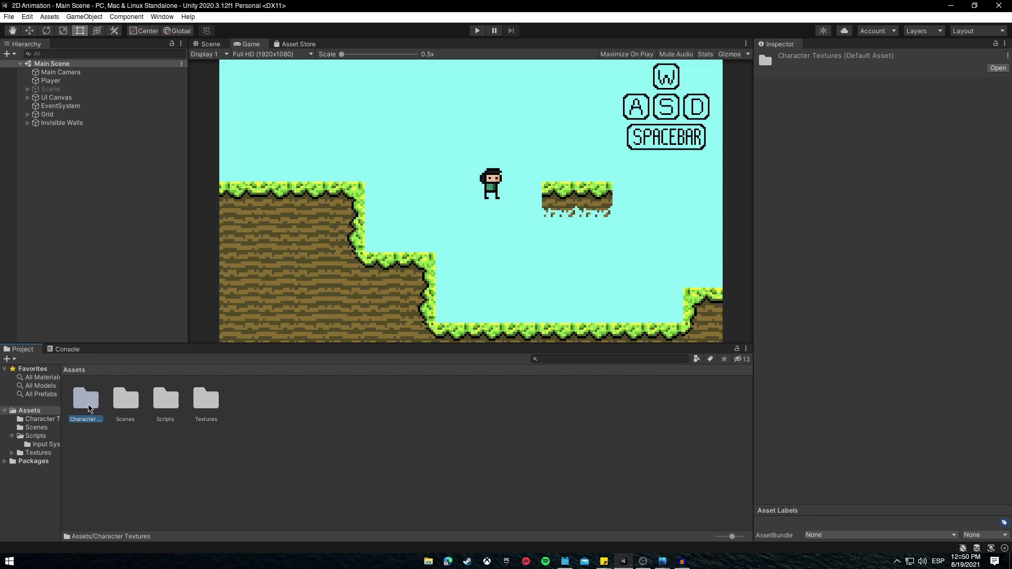
double_click(89, 409)
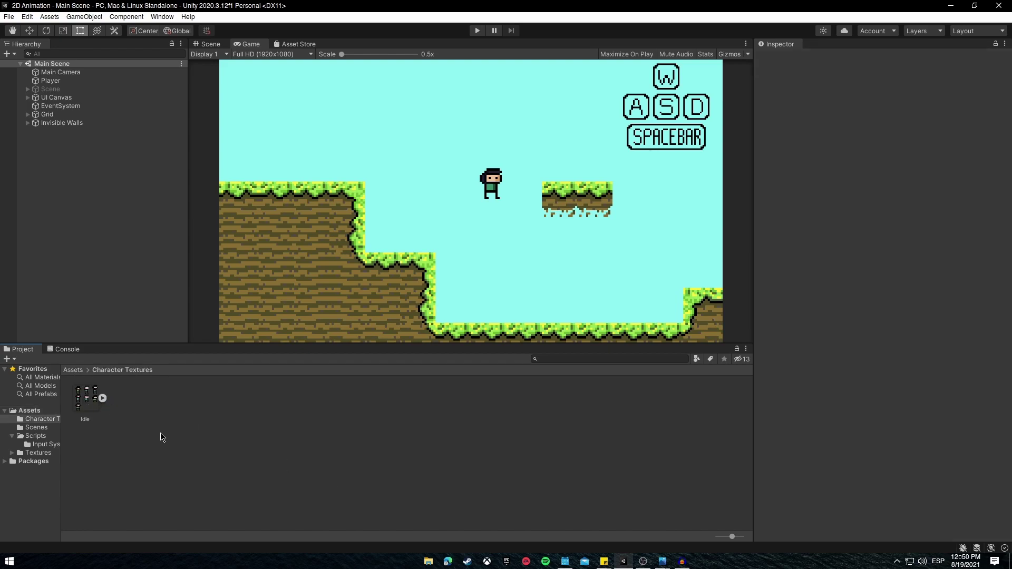
click(80, 405)
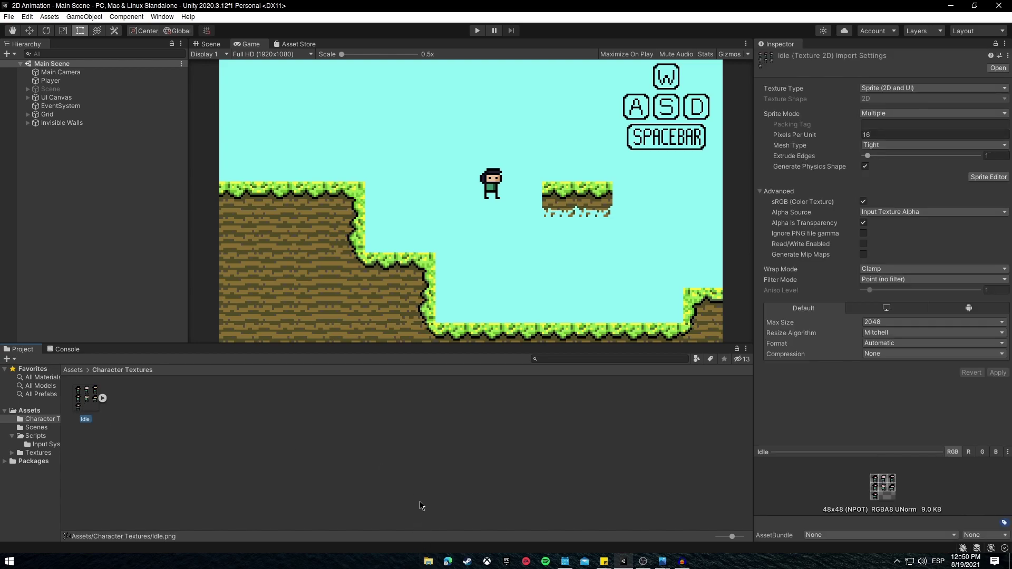
Step: Import Jump.png and walking.png from the desktop's Extra Files folder into the Character Textures folder
click(430, 562)
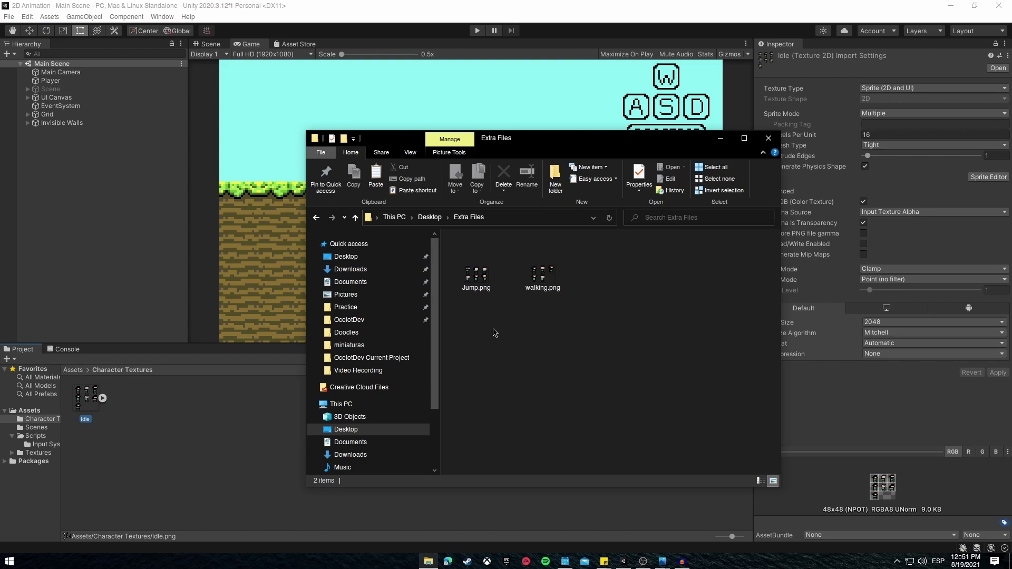
click(475, 273)
click(550, 279)
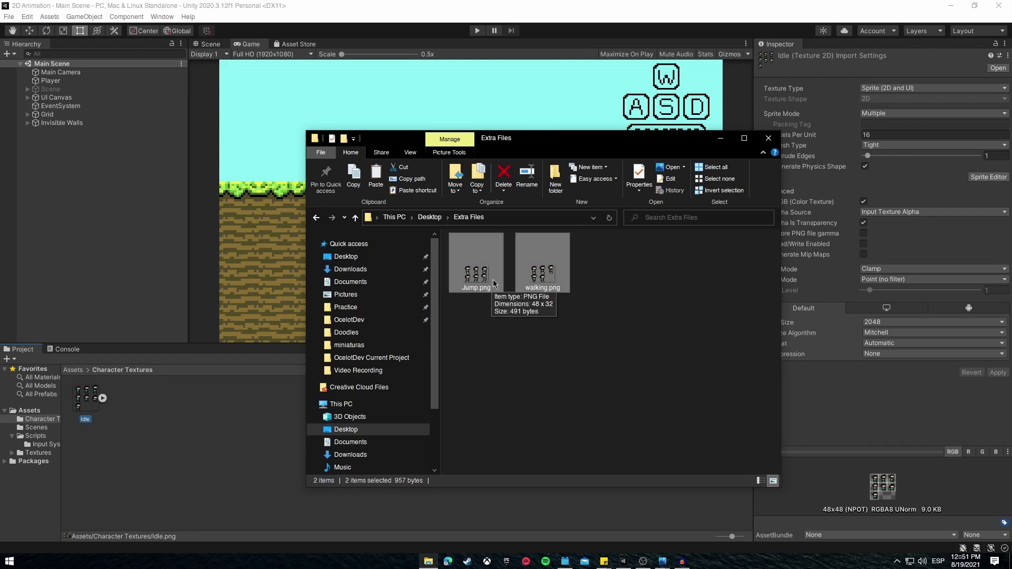
drag(492, 278, 189, 407)
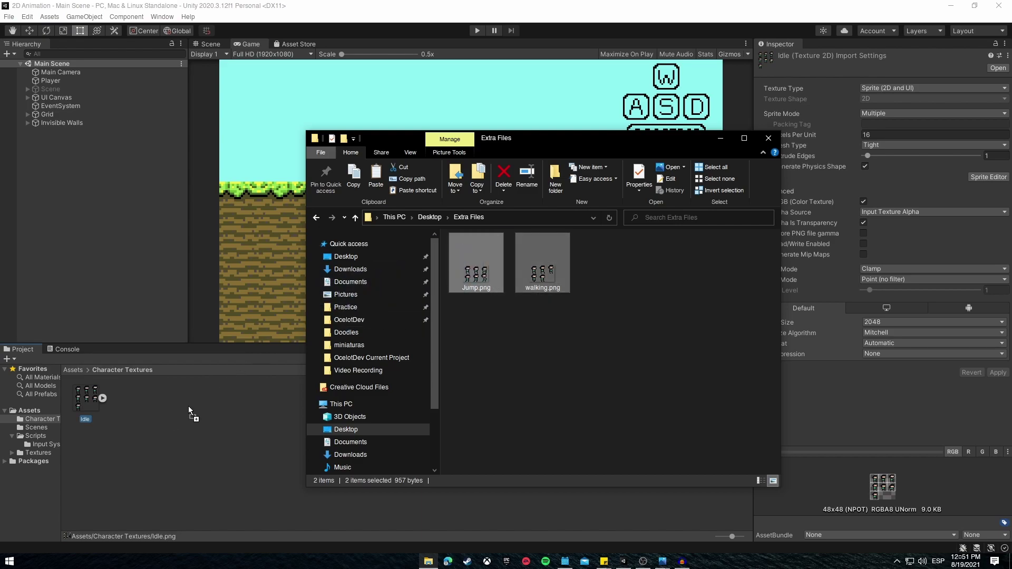
click(190, 409)
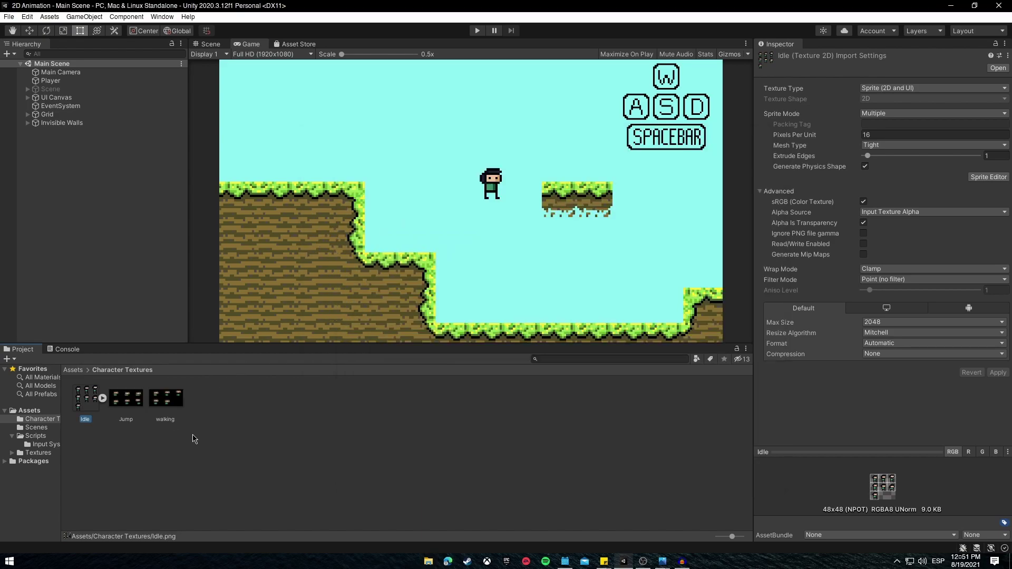
Step: Set the Jump and walking textures to type Sprite (2D and UI), 16 pixels per unit and Multiple sprite mode
click(139, 405)
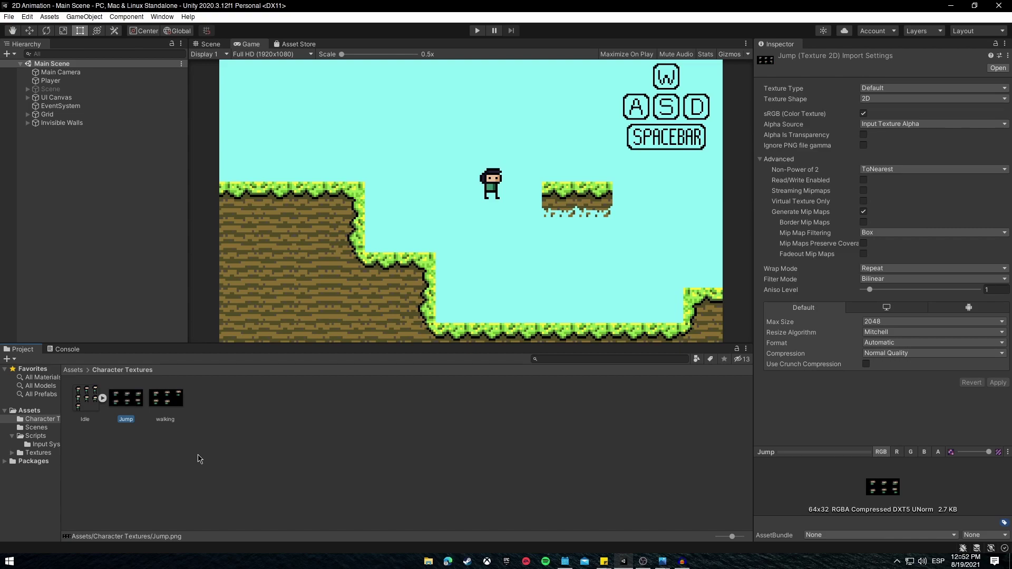
ctrl+click(176, 404)
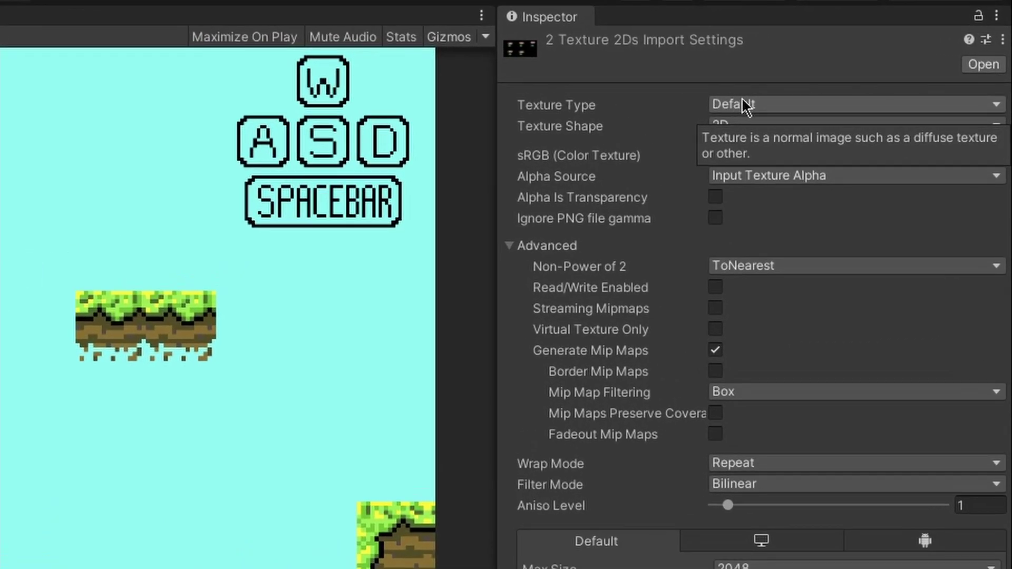
click(879, 88)
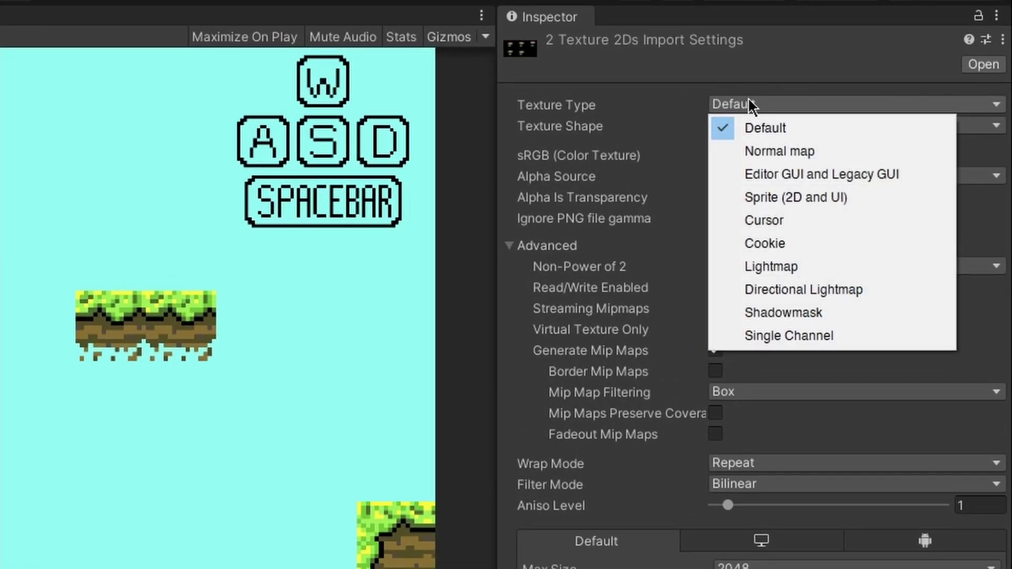
click(770, 200)
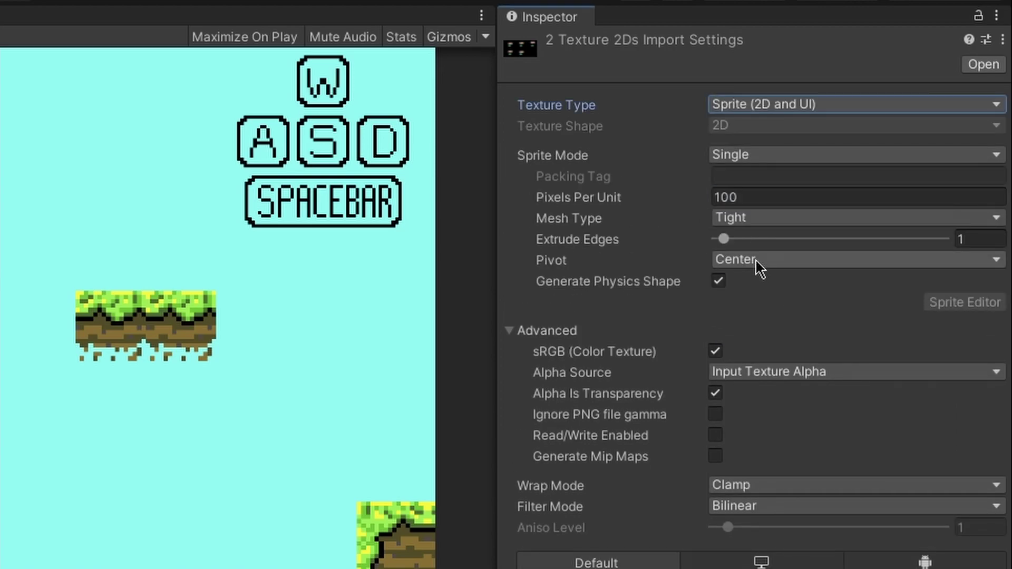
click(754, 196)
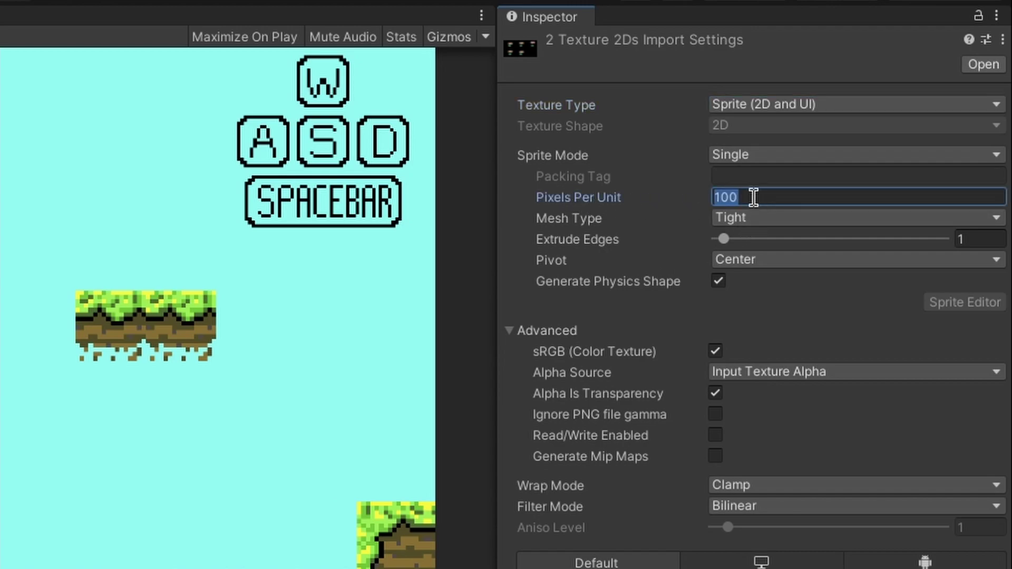
text(16)
click(762, 156)
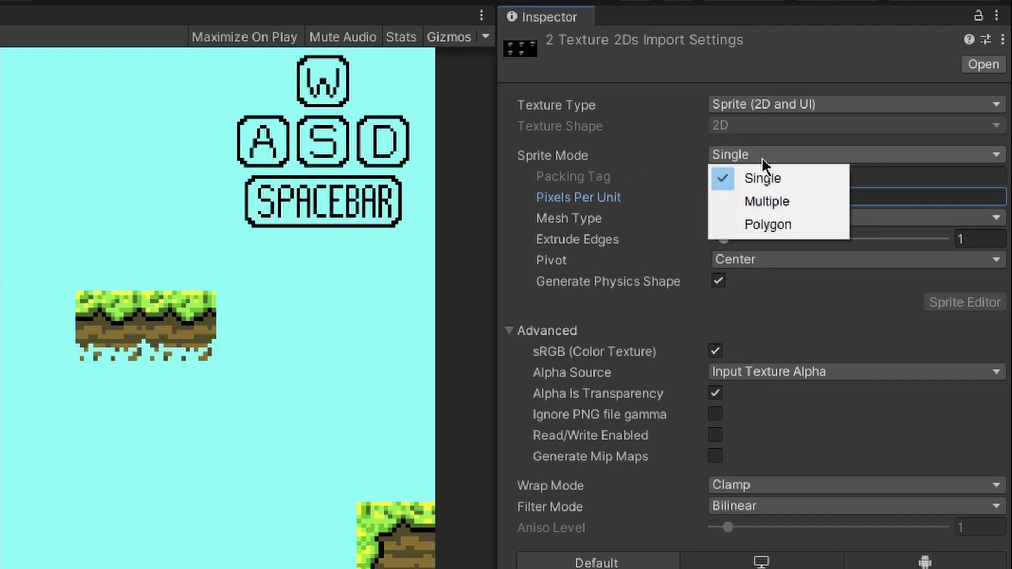
click(765, 200)
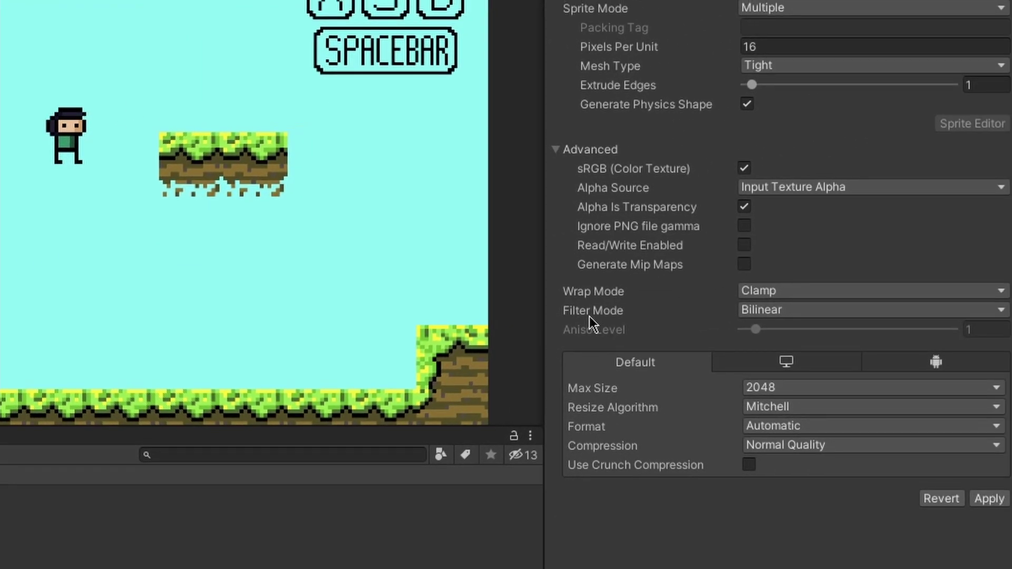
Step: Set the filter mode of both textures to Point (no filter) and apply the import settings
click(806, 312)
click(809, 330)
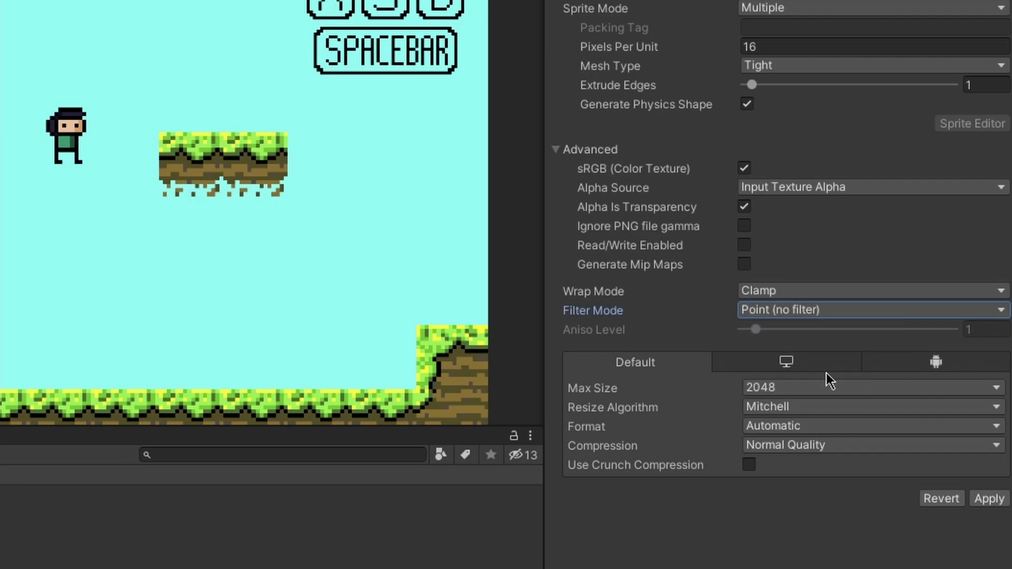
click(987, 499)
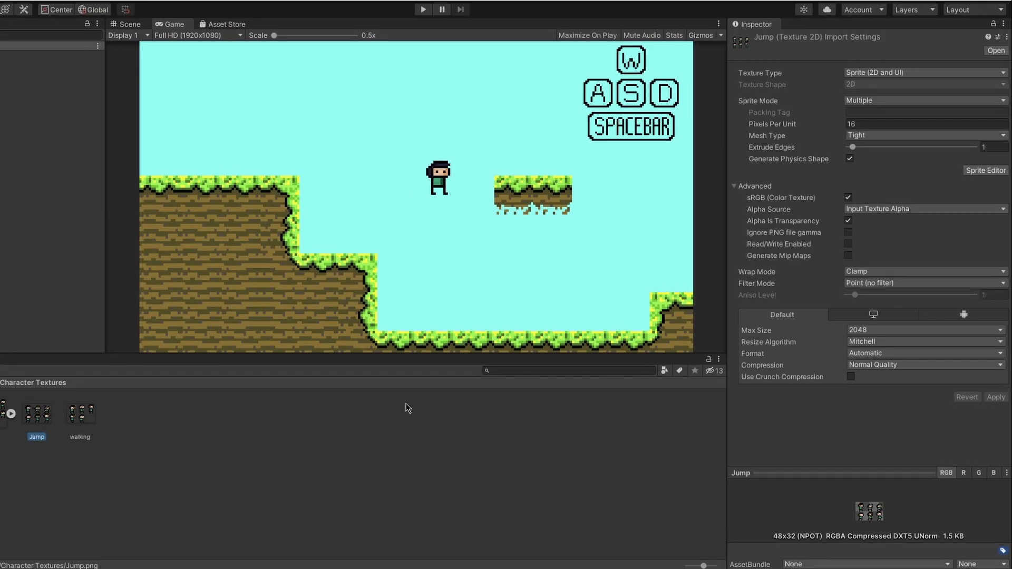
Step: Inspect the colours of the Jump sheet in the Sprite Editor and close it
click(984, 173)
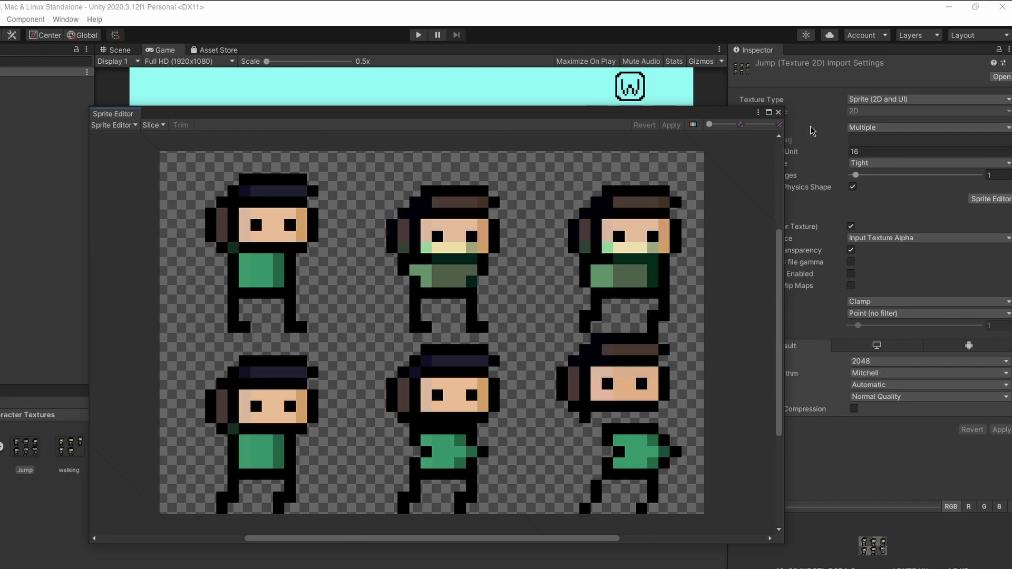
click(780, 113)
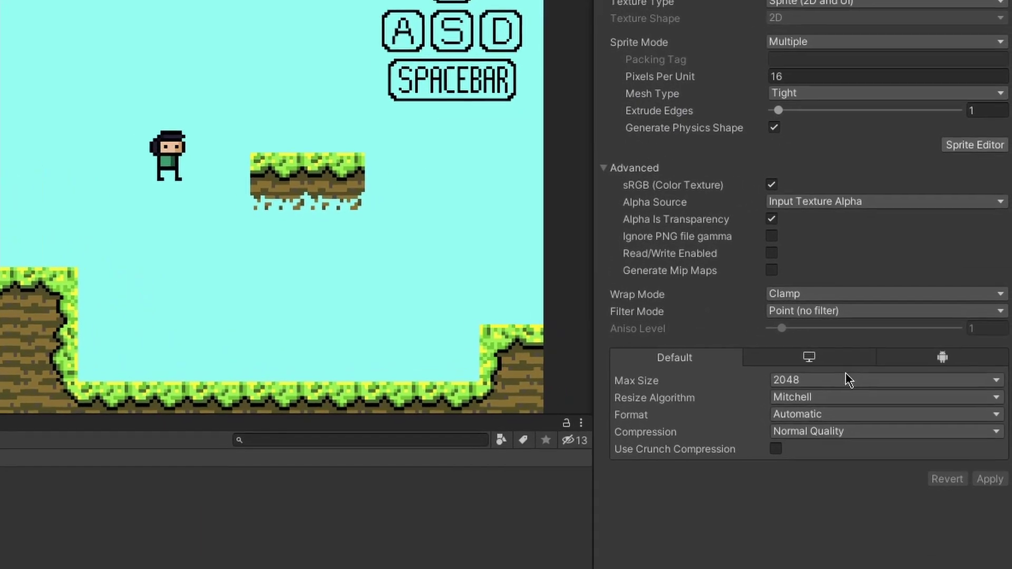
Step: Apply a compression of None to the Jump texture and recheck the sheet in the Sprite Editor
click(824, 440)
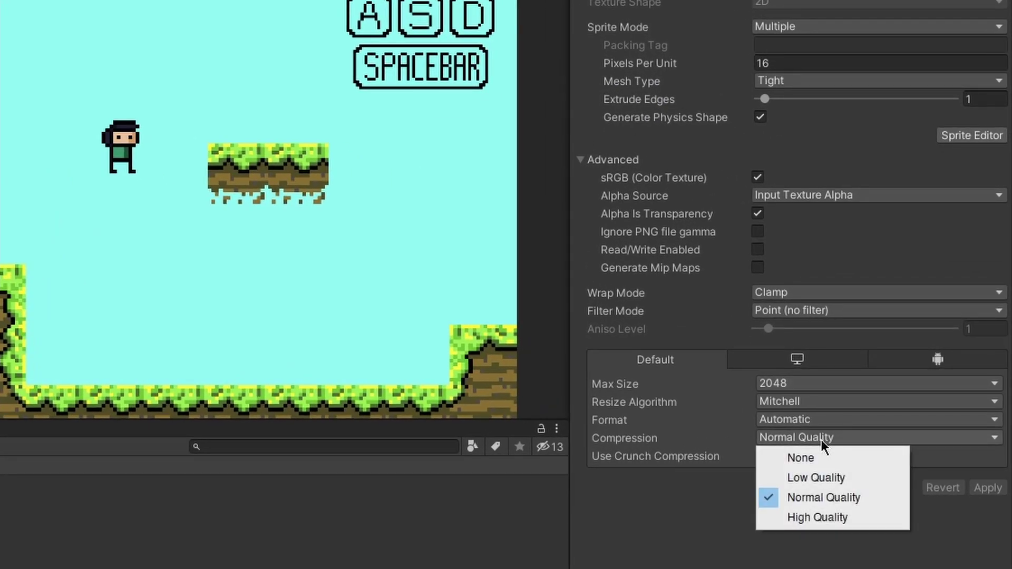
click(821, 458)
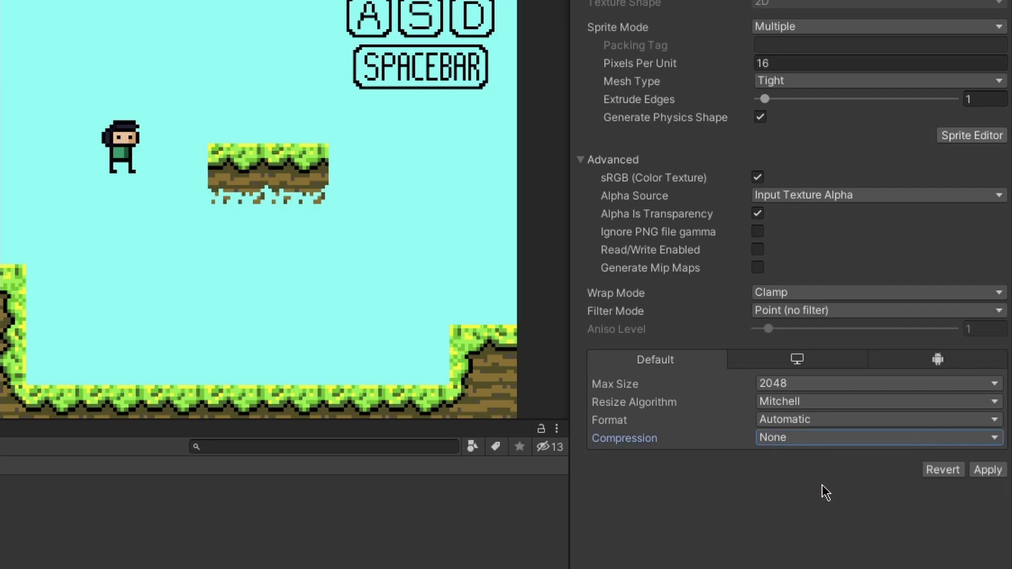
click(984, 471)
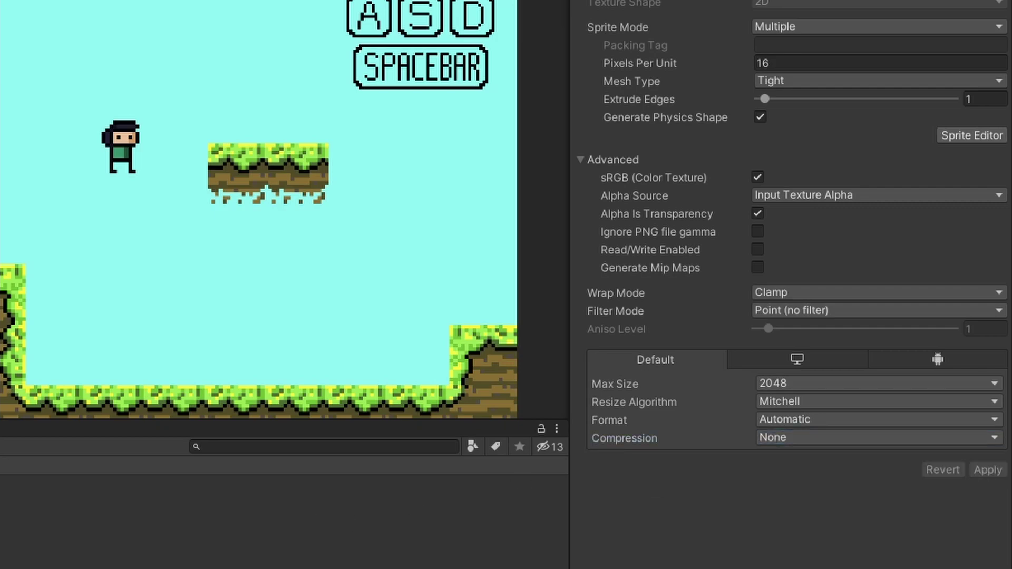
click(985, 137)
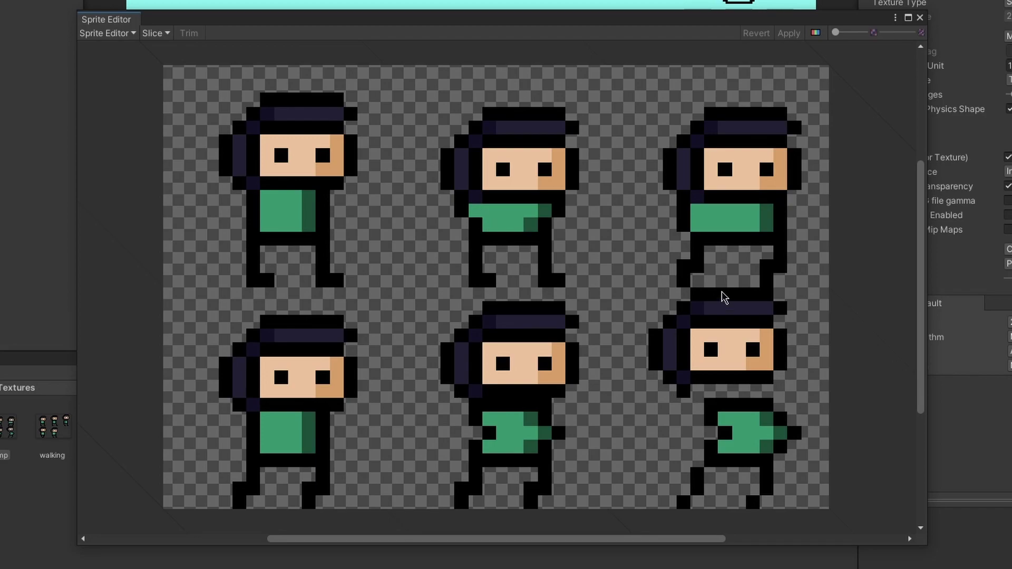
click(920, 18)
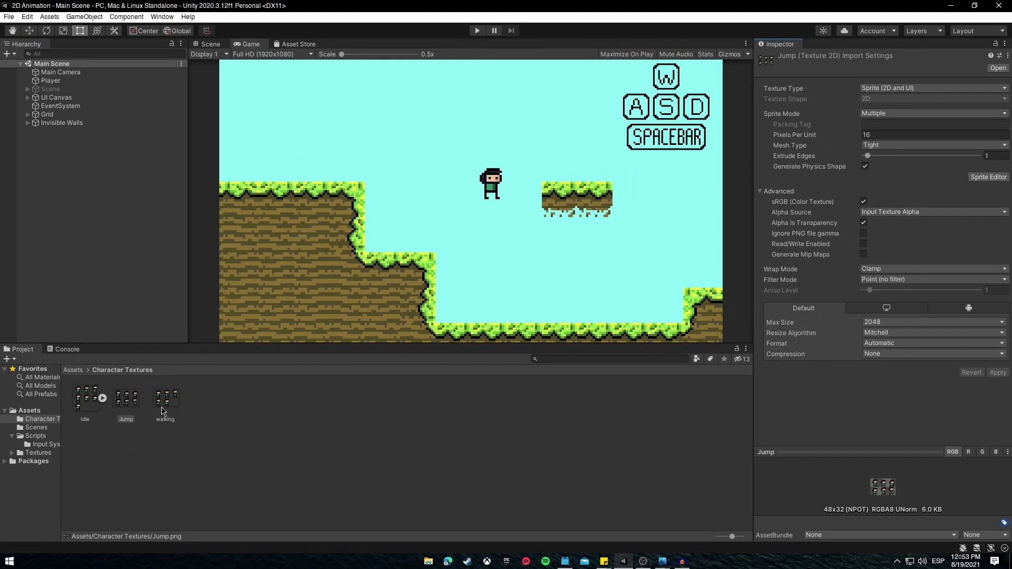
Step: Apply a compression of None to the walking texture and check the sheet in the Sprite Editor
click(162, 410)
click(896, 354)
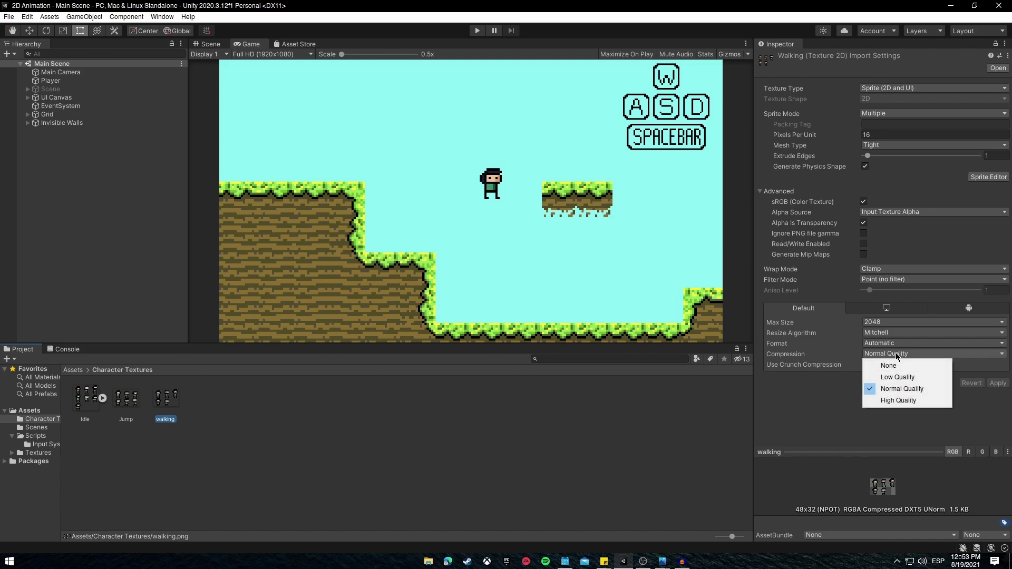
click(897, 366)
click(997, 373)
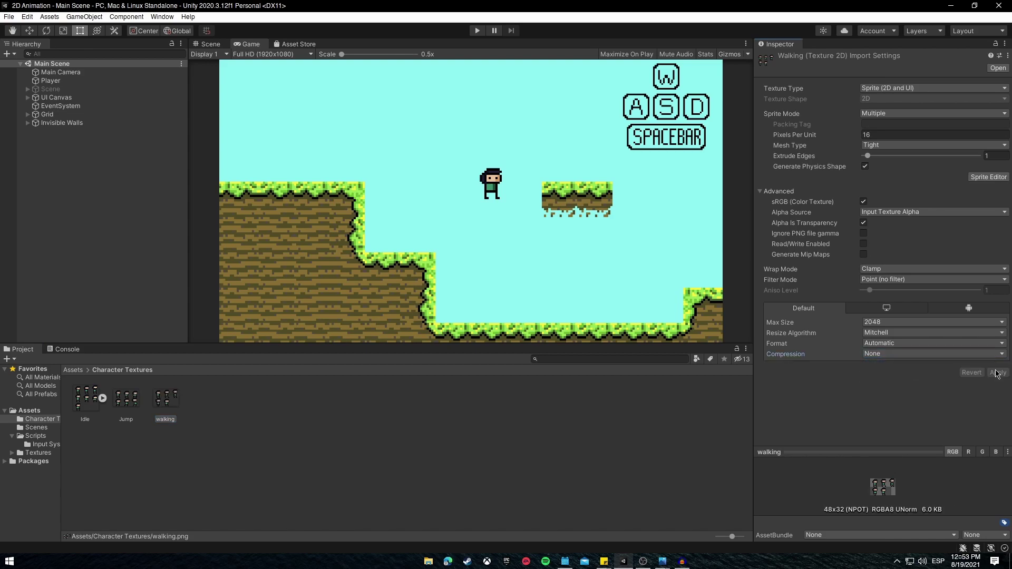
click(987, 177)
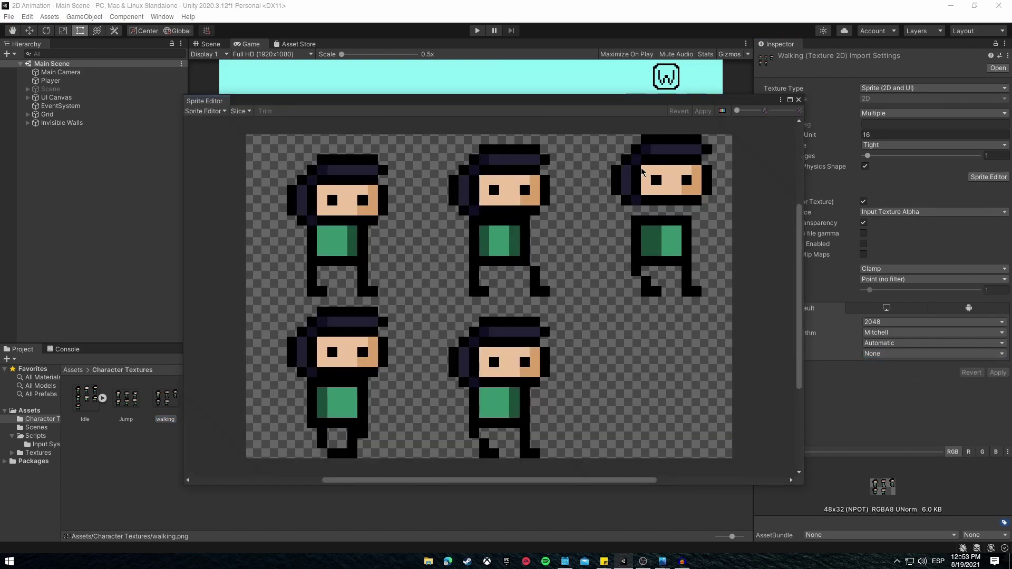
click(798, 100)
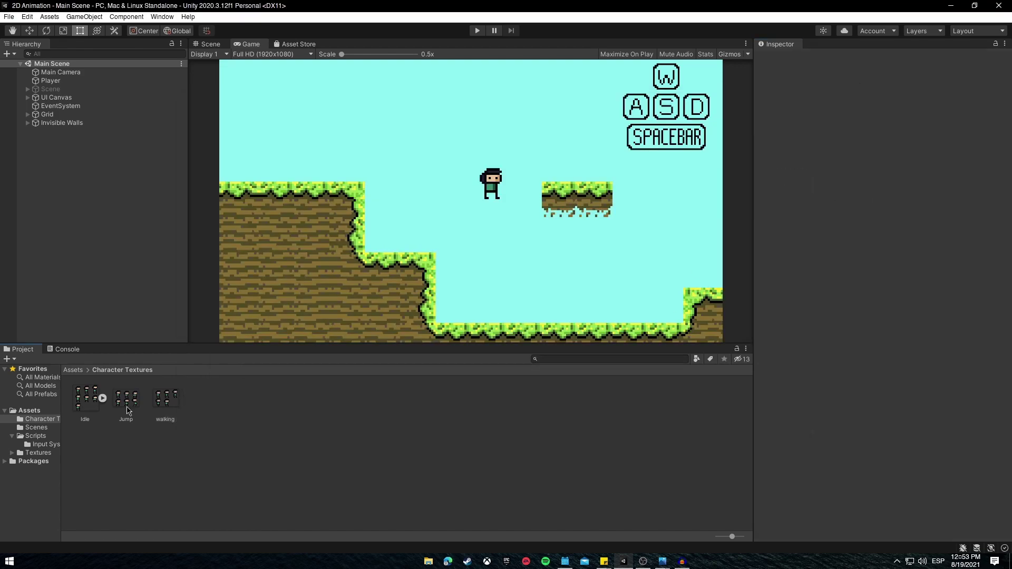
Step: Open the Jump sheet in the Sprite Editor and set its slicing type to Grid By Cell Size
click(128, 411)
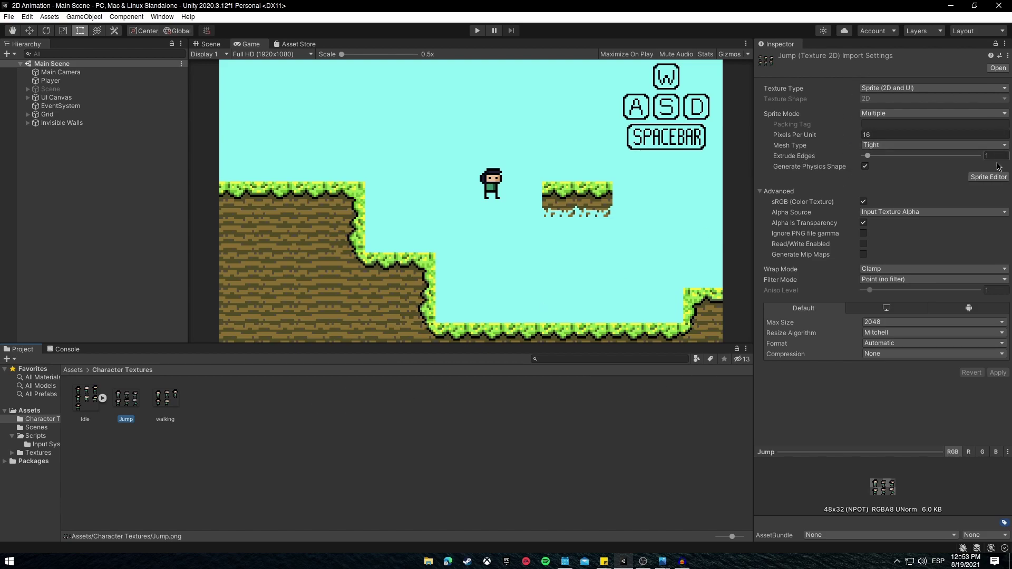
click(989, 177)
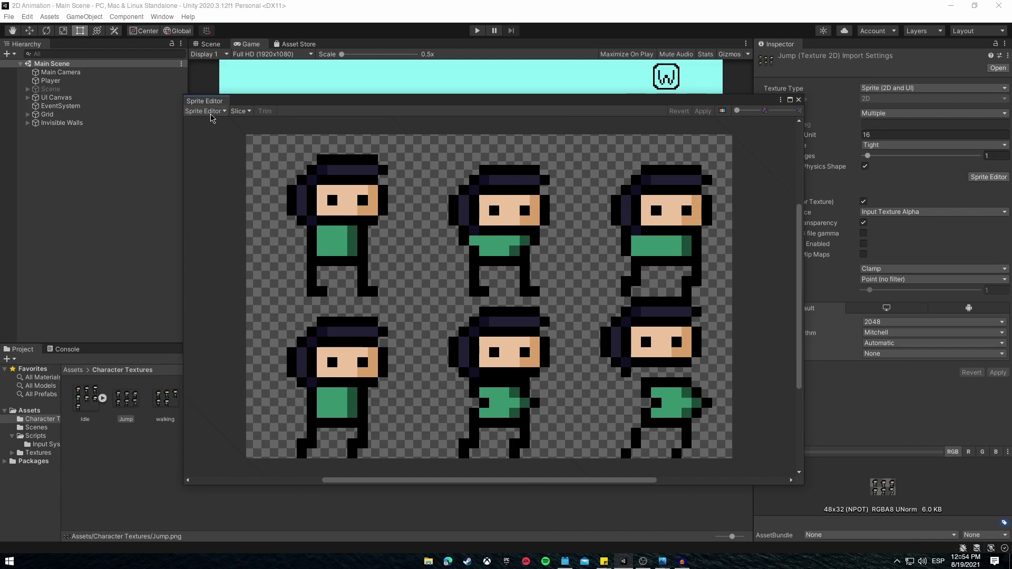
click(240, 111)
click(324, 122)
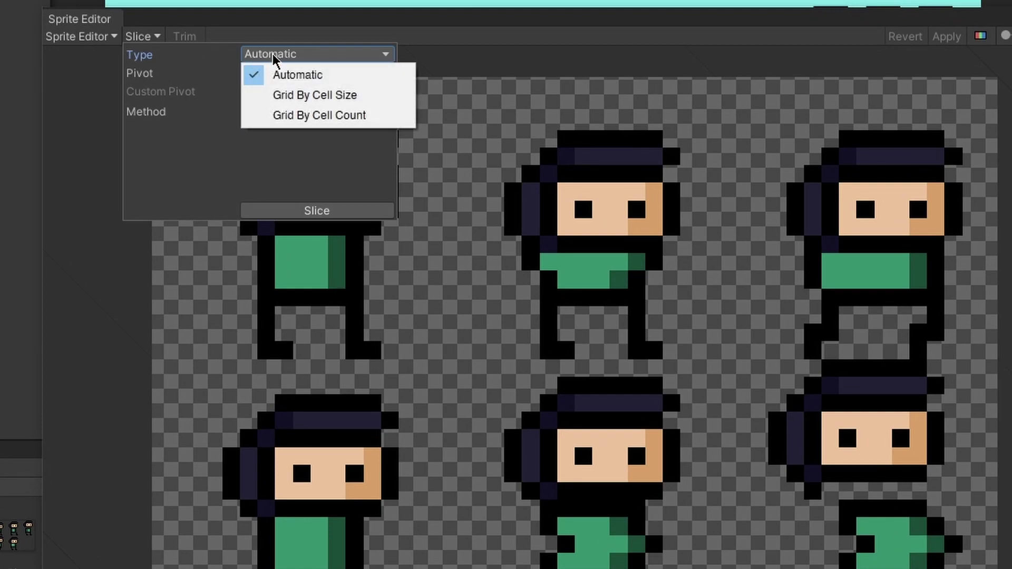
click(299, 95)
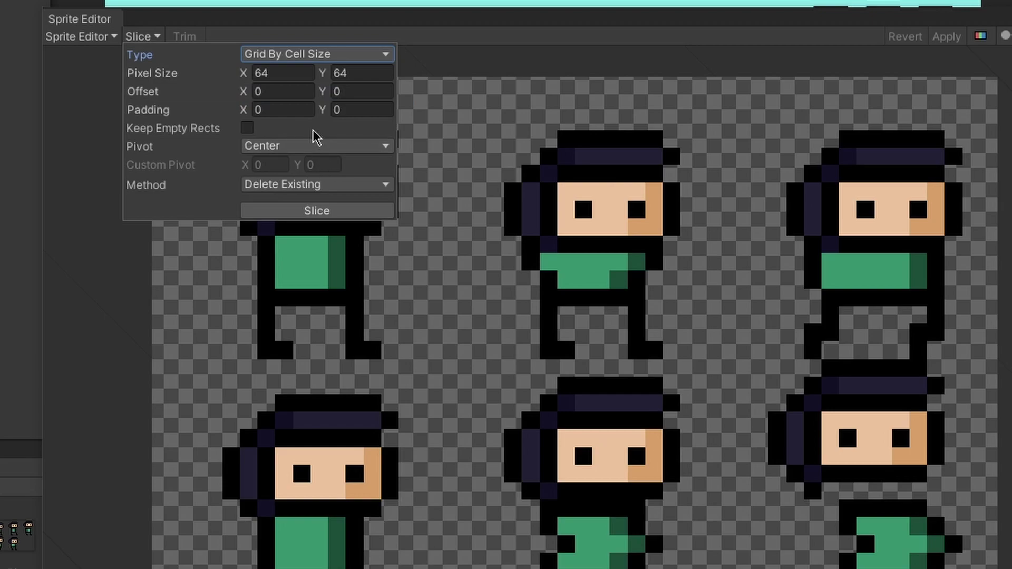
Step: Slice the Jump sheet into cells with a pixel size of 16 by 16
click(293, 77)
text(16)
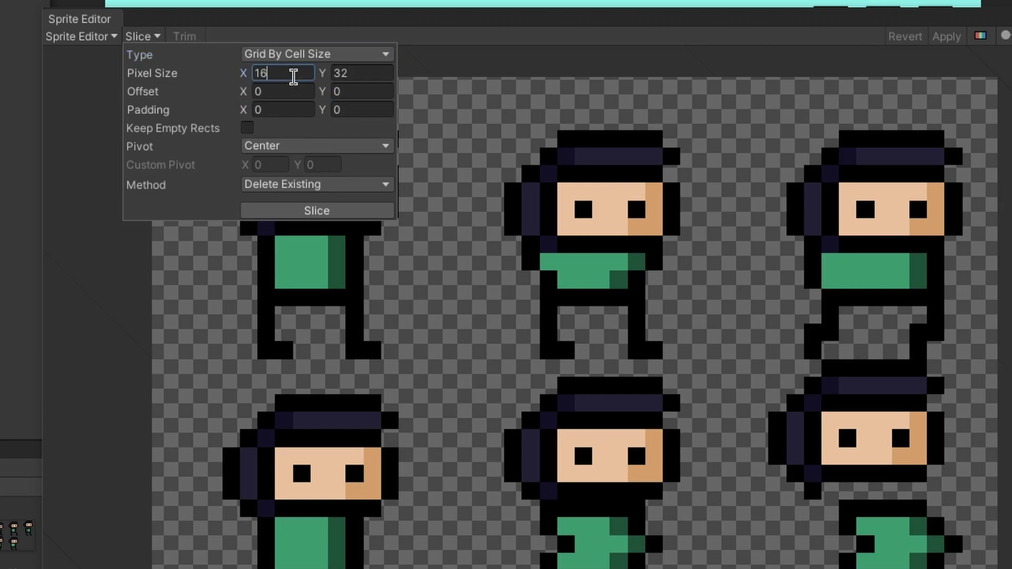
click(392, 77)
double_click(392, 77)
text(16)
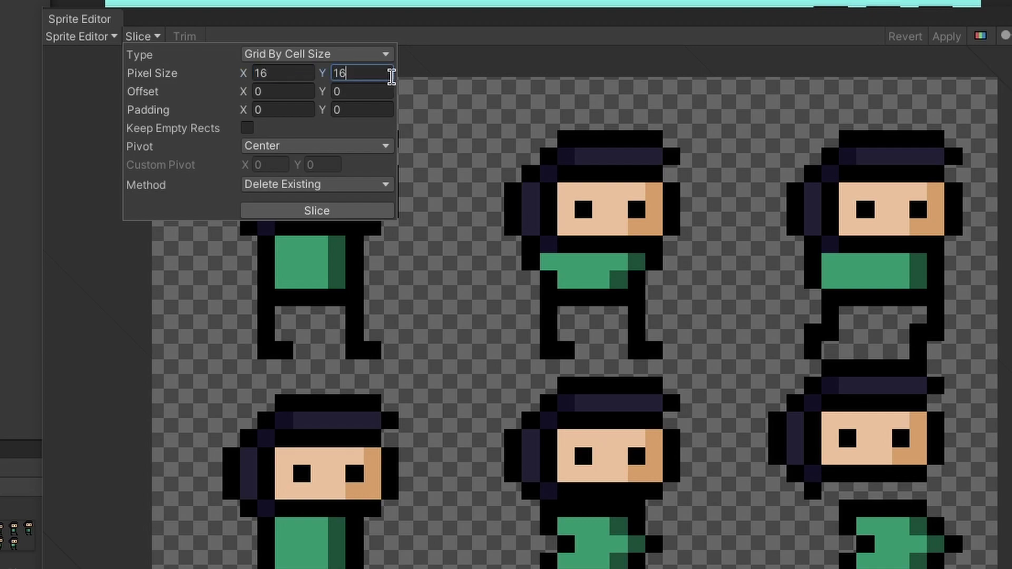
click(340, 211)
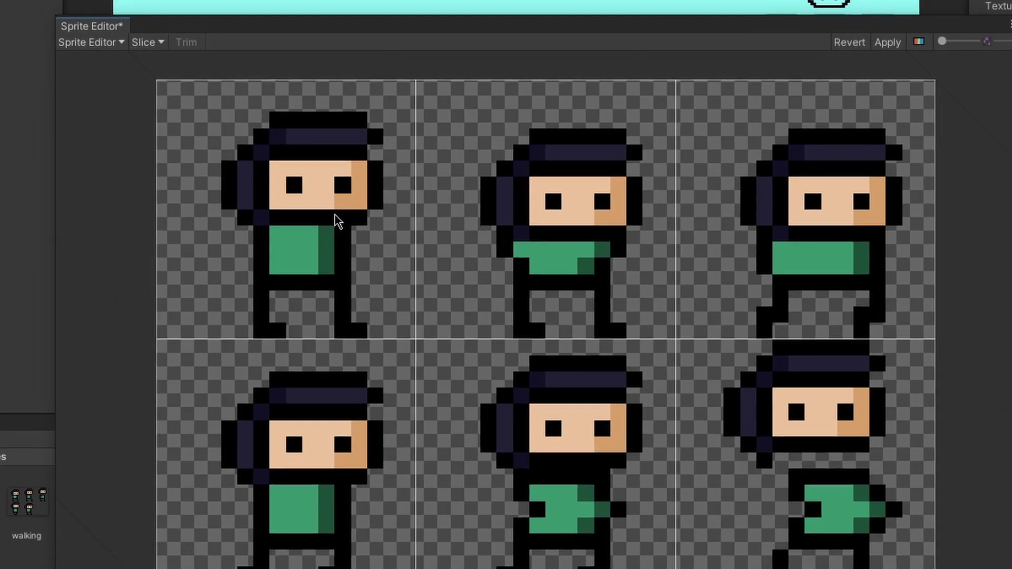
Step: Check the individual Jump slices, apply the slicing and close the Sprite Editor
click(346, 232)
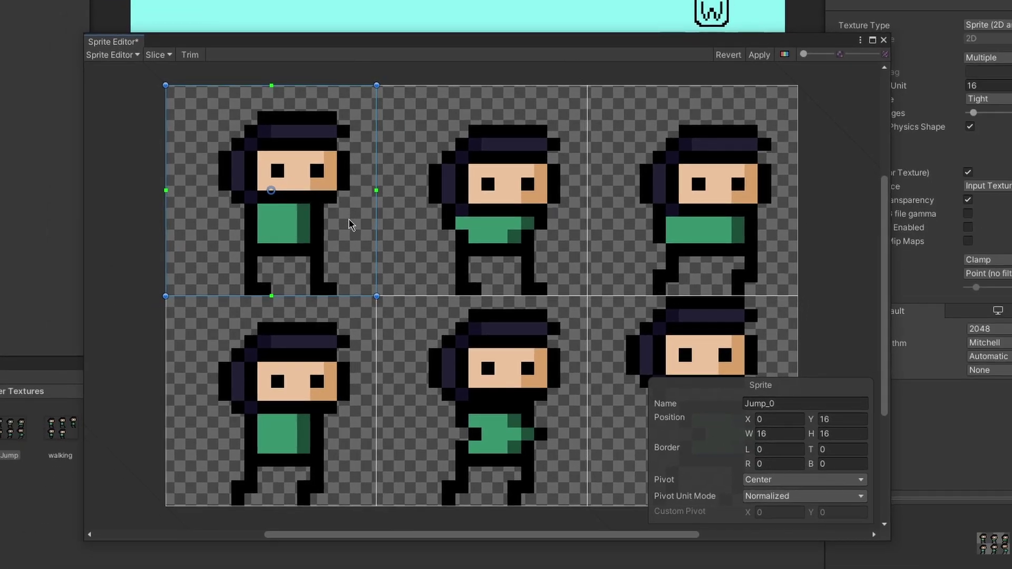
click(448, 234)
click(687, 227)
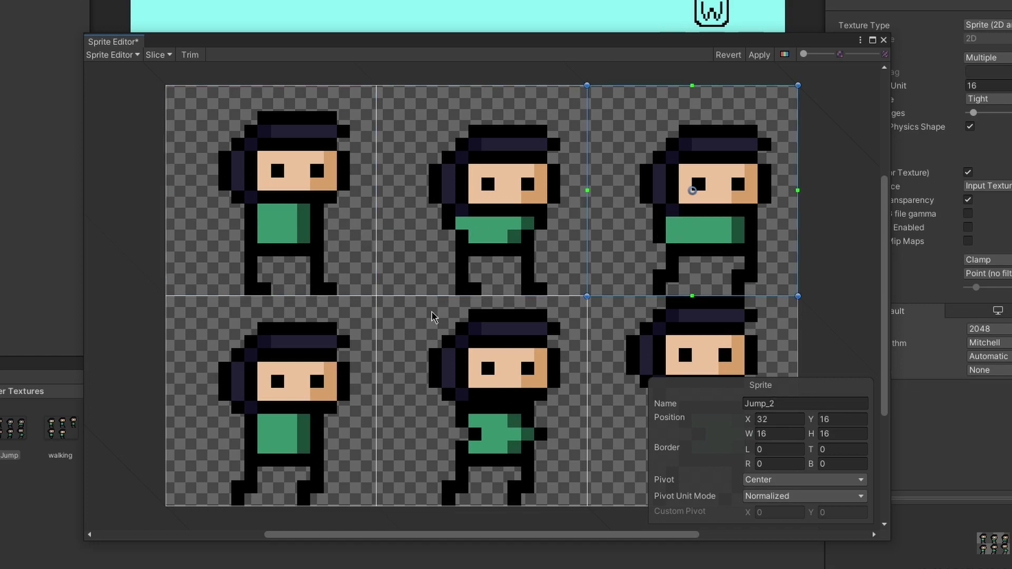
click(267, 377)
click(472, 378)
click(669, 331)
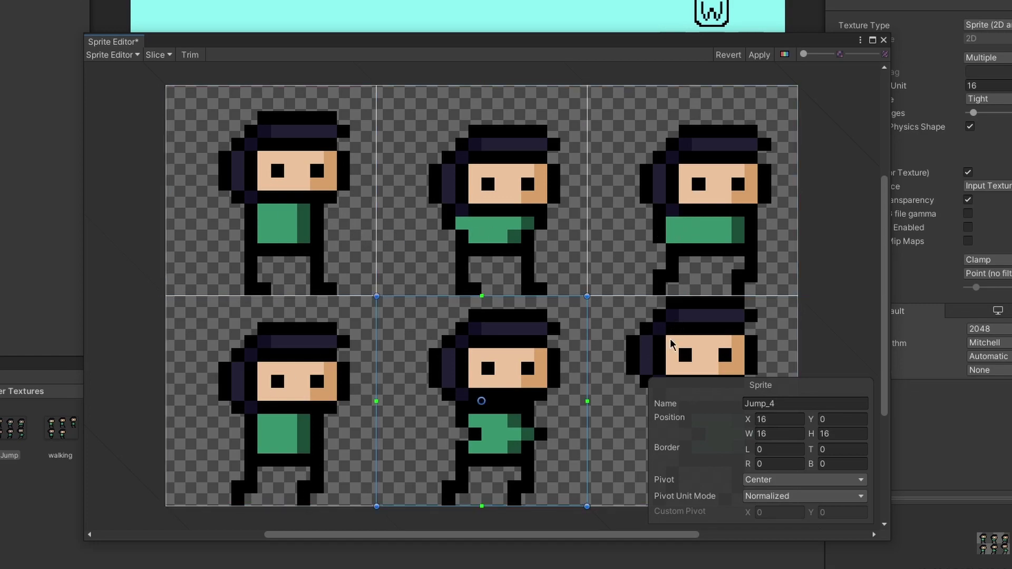
click(759, 55)
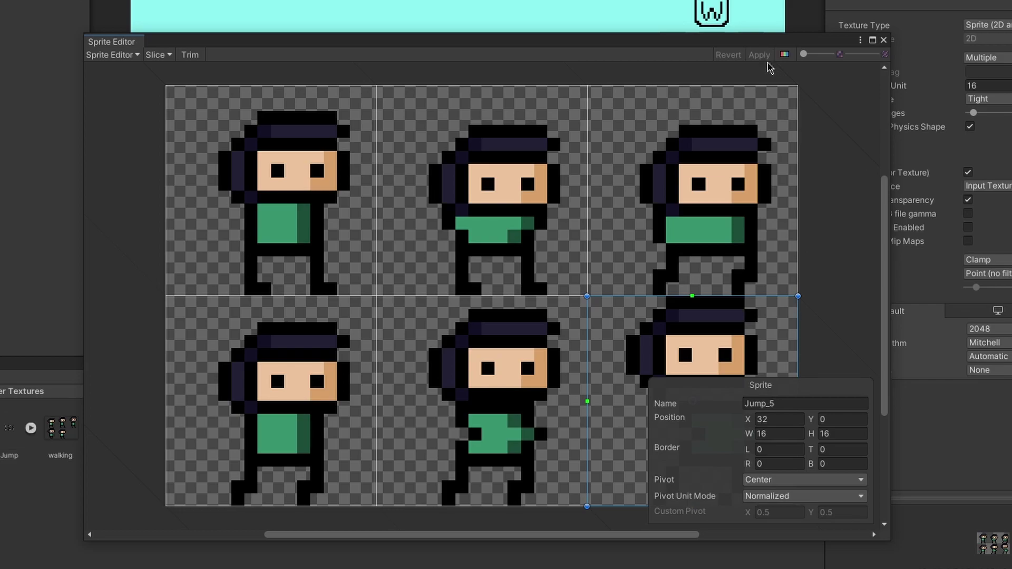
click(884, 39)
Step: Expand the Jump texture in Character Textures, examine its individual sliced sprites and collapse it again
click(30, 428)
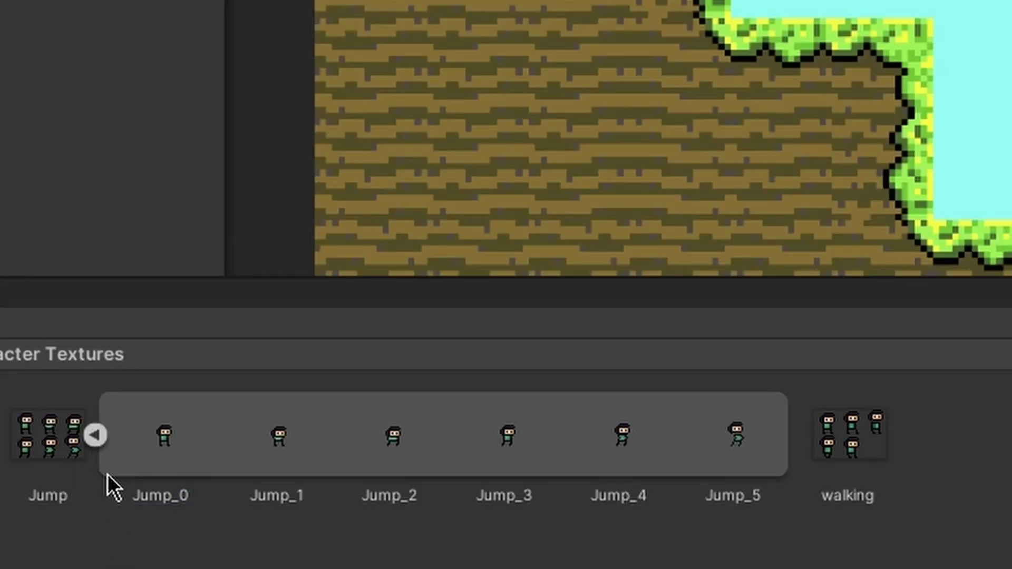
click(174, 455)
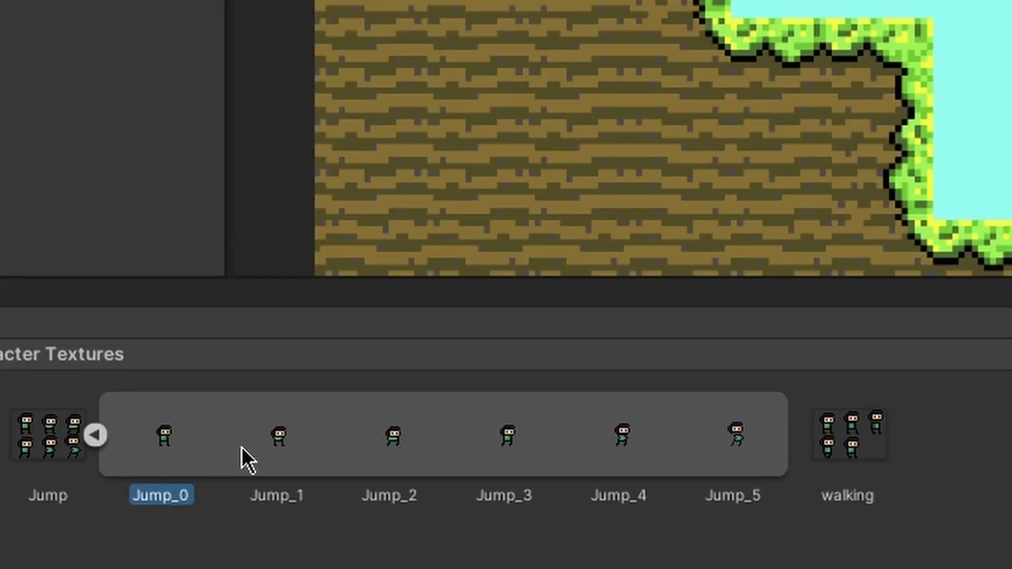
click(299, 451)
click(351, 447)
click(599, 451)
click(484, 440)
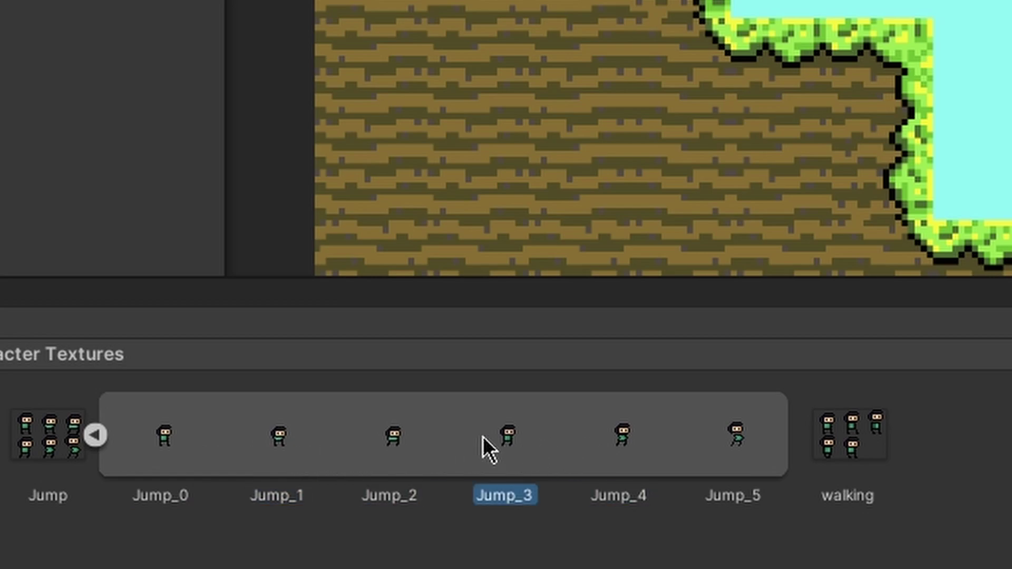
click(616, 447)
click(734, 447)
click(94, 435)
Step: Open the walking sheet in the Sprite Editor and bring up its Grid By Cell Size slicing options with a 16 by 16 pixel size
click(158, 430)
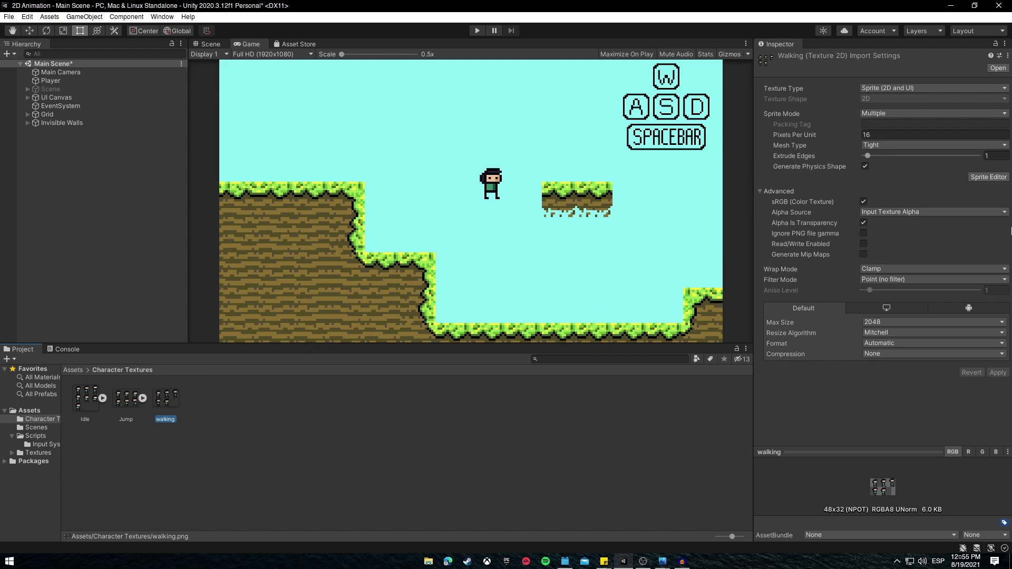
click(989, 178)
click(241, 111)
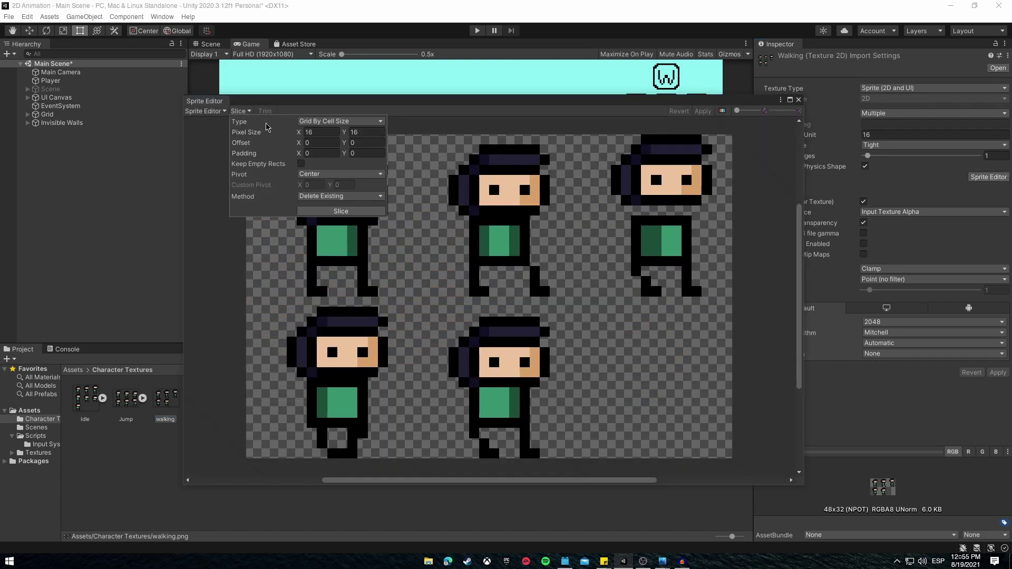
click(352, 133)
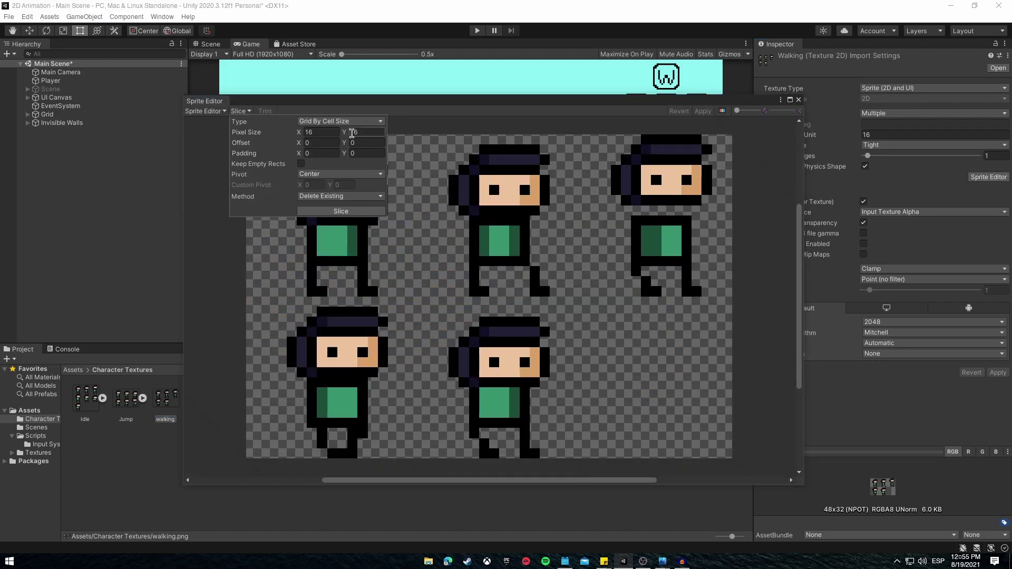
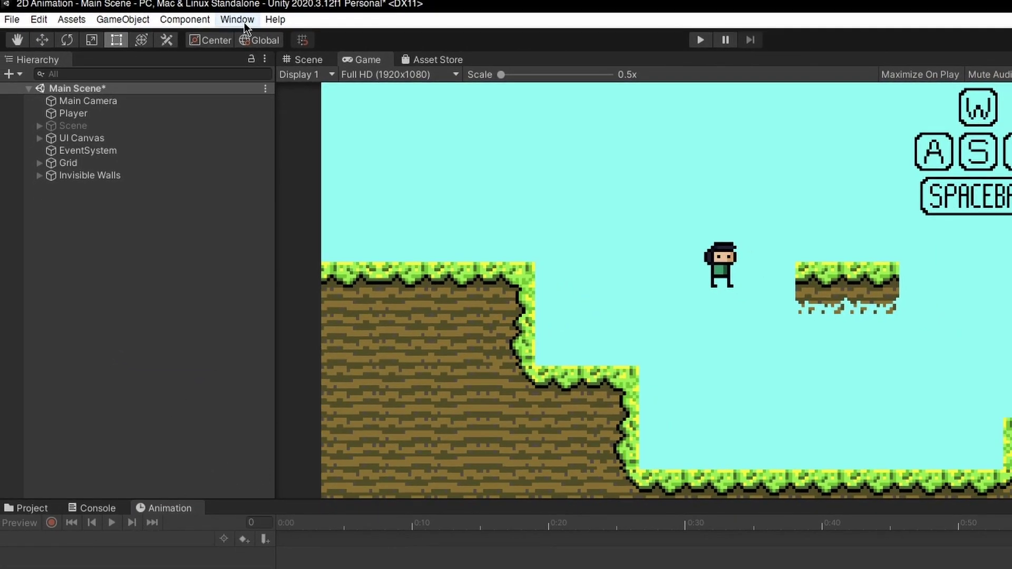
Step: Open the Animator window and dock the Project window beside the Animation window, with the Jump sprites expanded
click(237, 20)
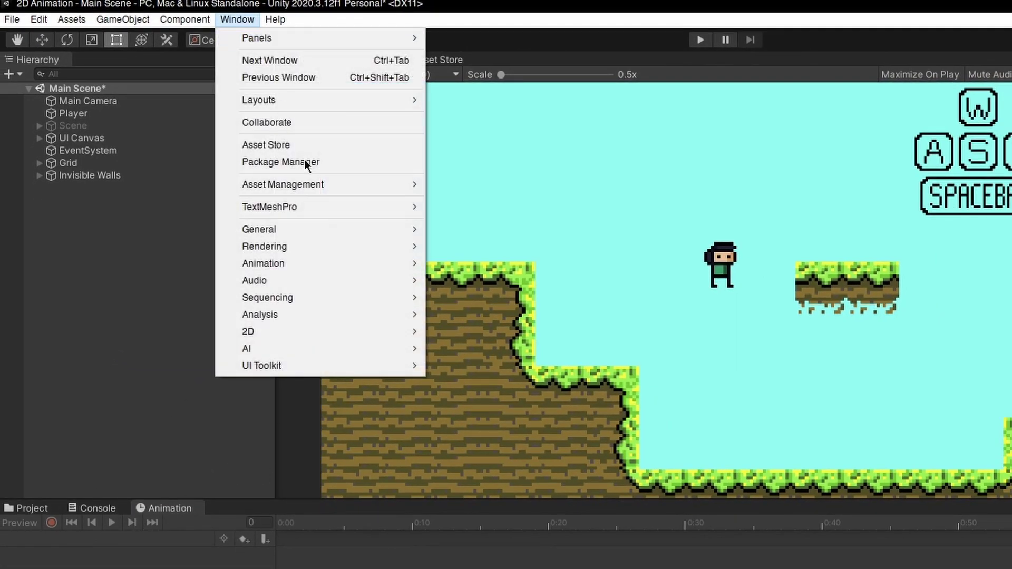
mouse_move(327, 263)
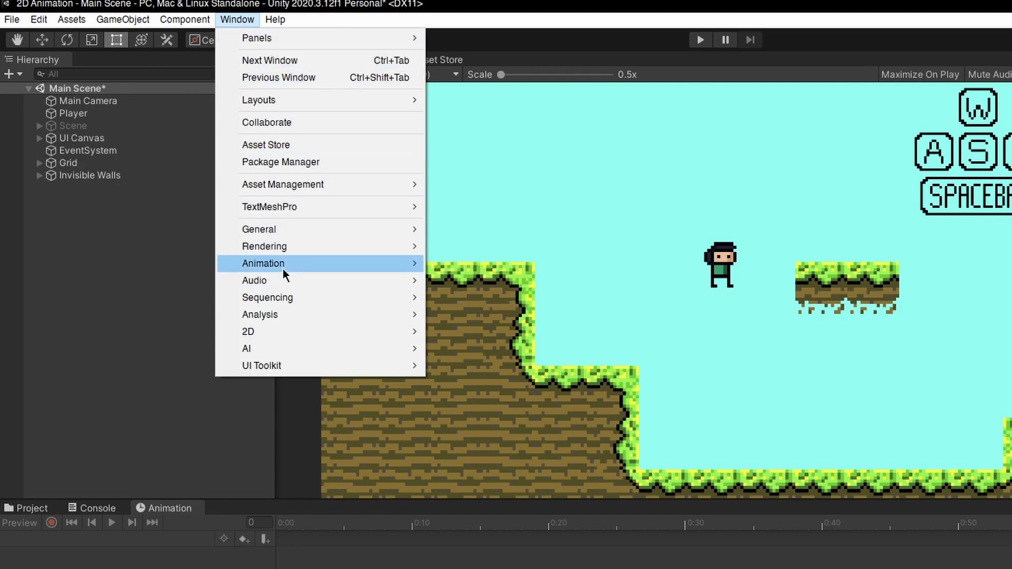
click(469, 275)
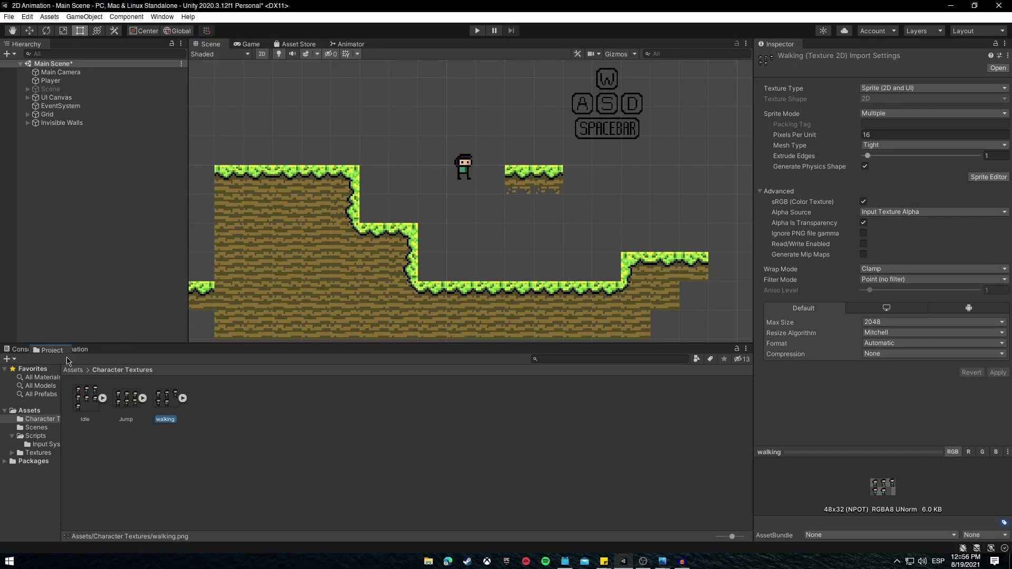
drag(24, 349, 570, 434)
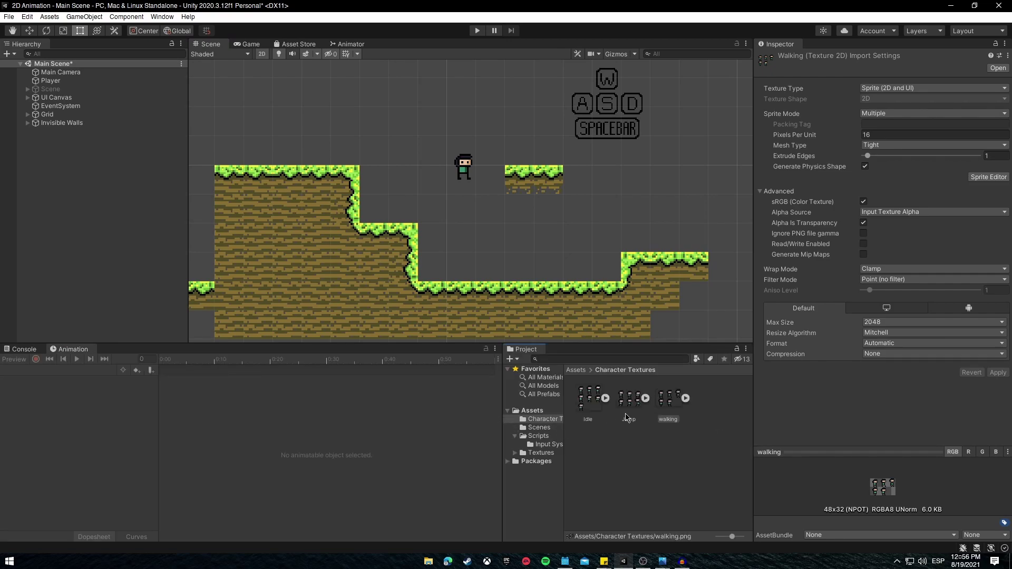
click(645, 399)
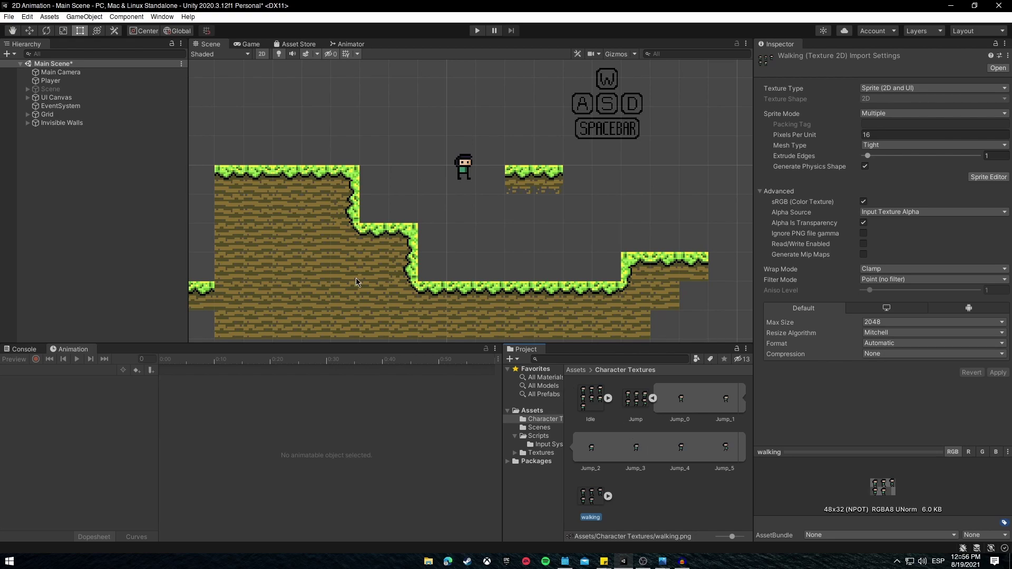
Step: Start creating an animation clip for the Player object and make a new Animations folder inside Assets to hold it
click(60, 82)
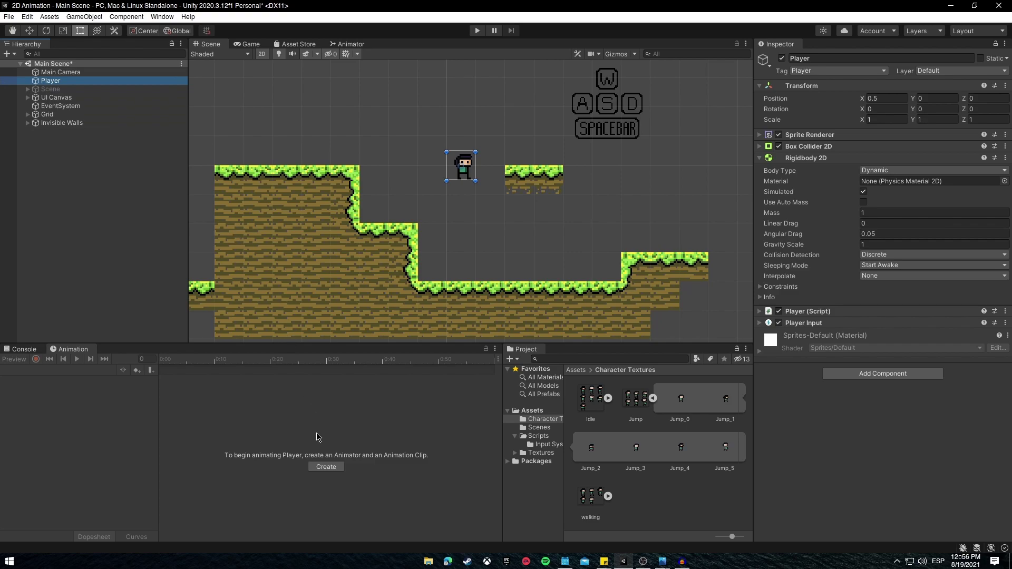
click(338, 468)
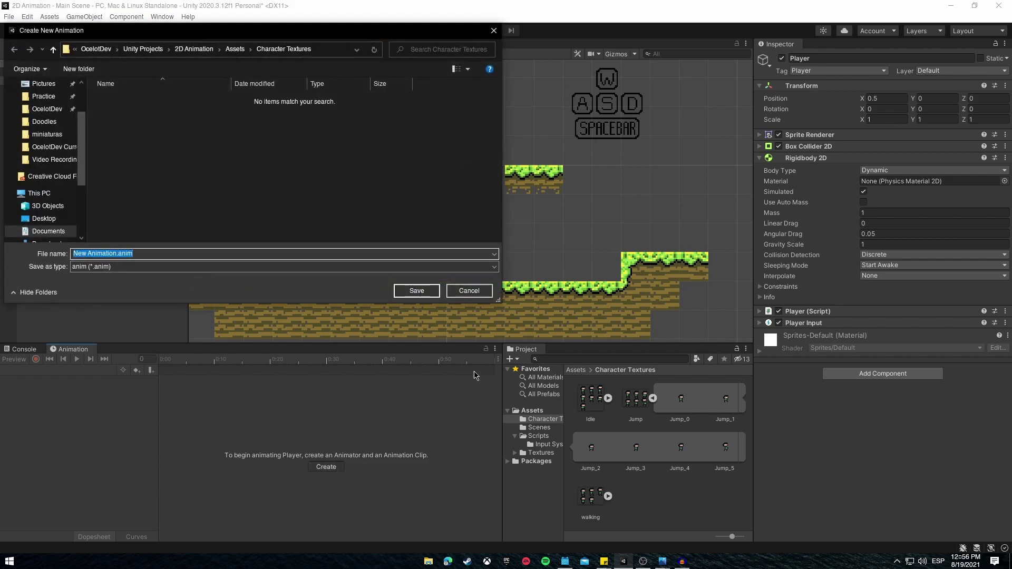
click(236, 48)
click(79, 68)
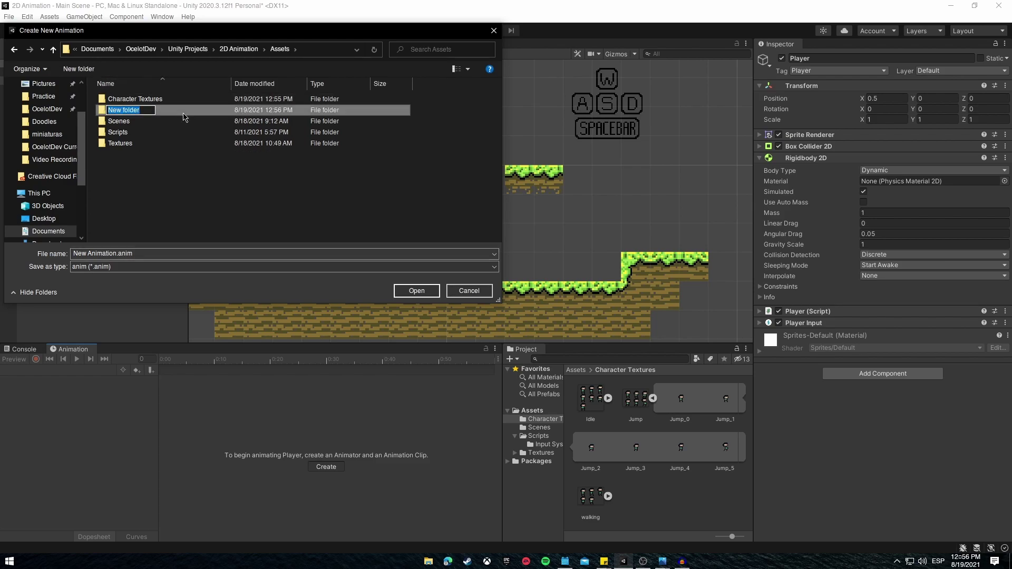
text(Aminations)
key(Return)
key(Return)
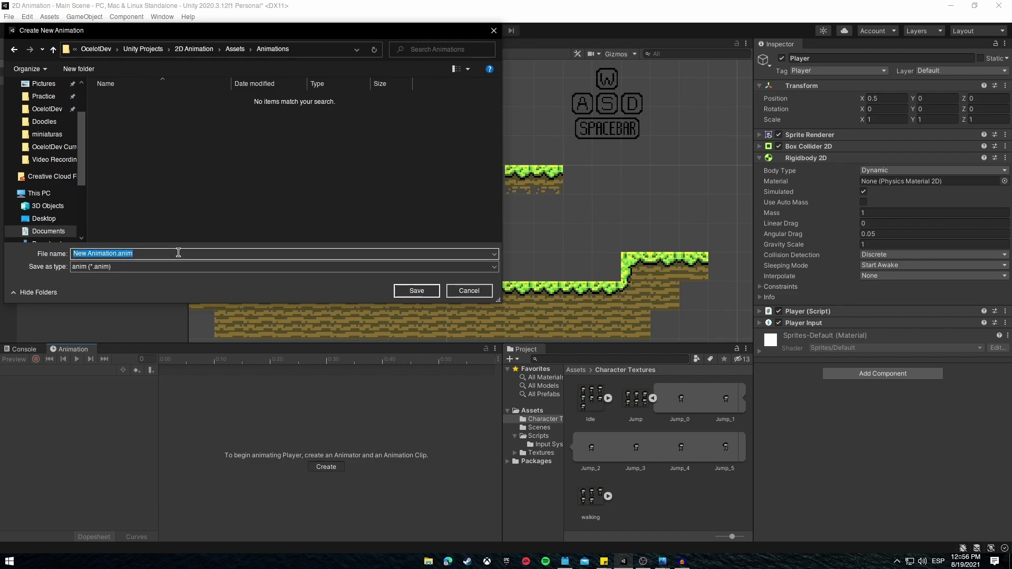
Step: Name the Player's new animation clip Idle and save it in the Animations folder
key(Home)
key(BackSpace)
key(Delete)
key(BackSpace)
key(BackSpace)
key(BackSpace)
key(BackSpace)
text(Idle)
click(417, 291)
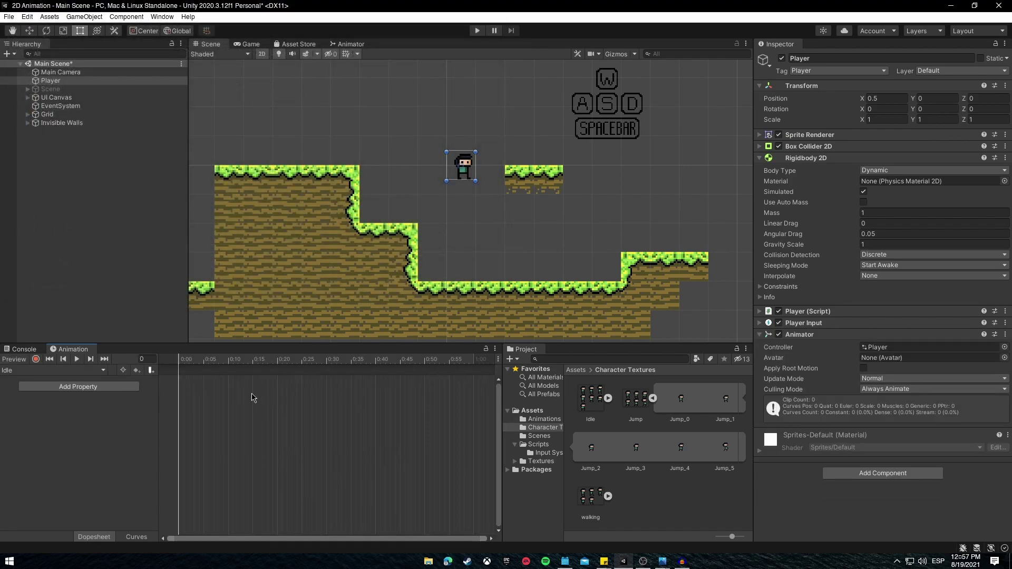
Step: With Player selected, place the Idle clip's playhead at 0:00 and collapse the Jump sprites in Character Textures
click(57, 81)
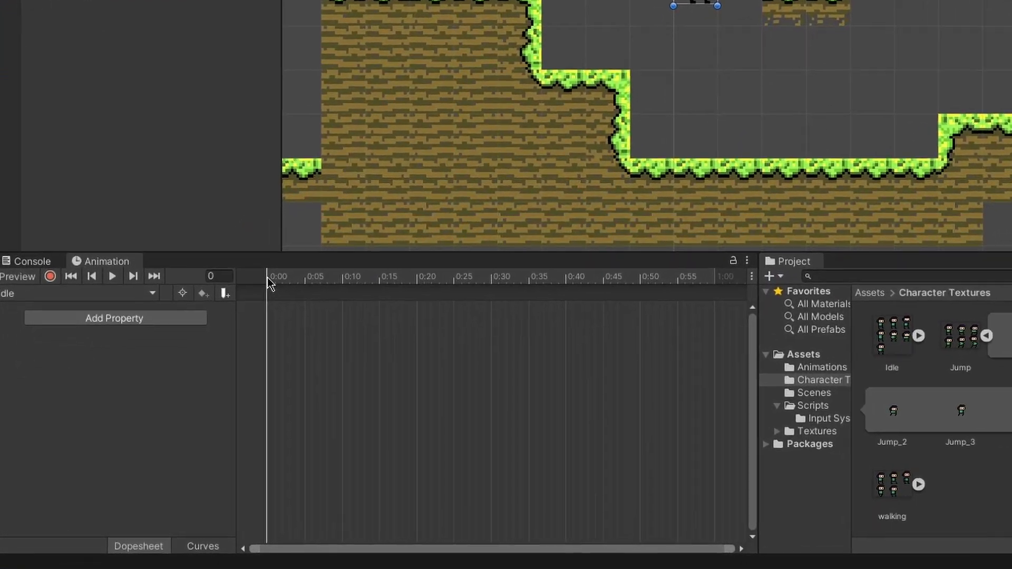
mouse_move(267, 278)
mouse_down()
mouse_move(632, 277)
mouse_move(453, 293)
mouse_move(282, 275)
mouse_move(617, 286)
mouse_move(266, 278)
mouse_move(547, 301)
mouse_move(707, 301)
mouse_move(271, 285)
mouse_up()
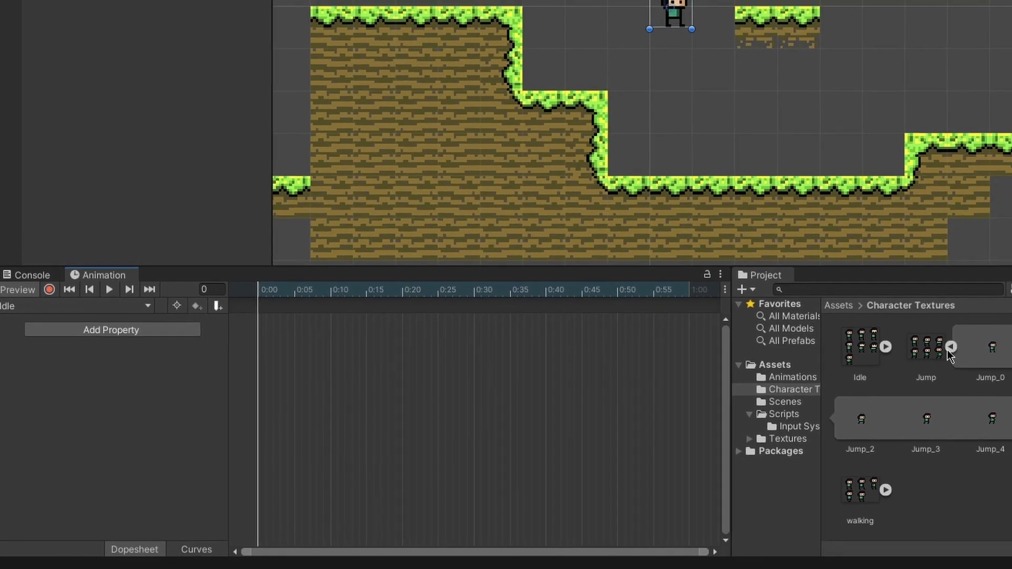
click(951, 347)
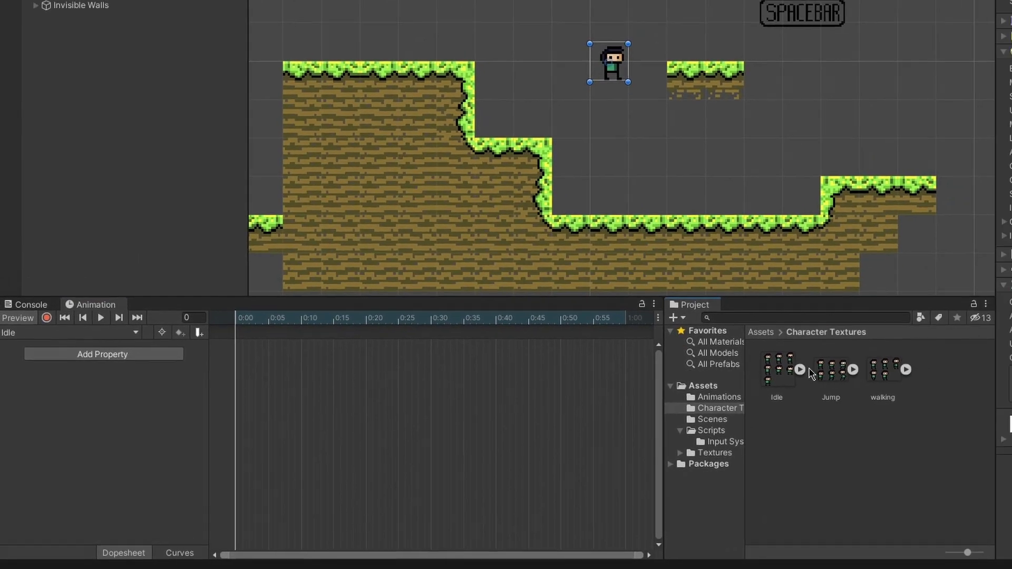
Step: Add the sprites Idle_0 to Idle_6 to the Player's Idle clip starting at 0:00 and preview the animation
click(886, 347)
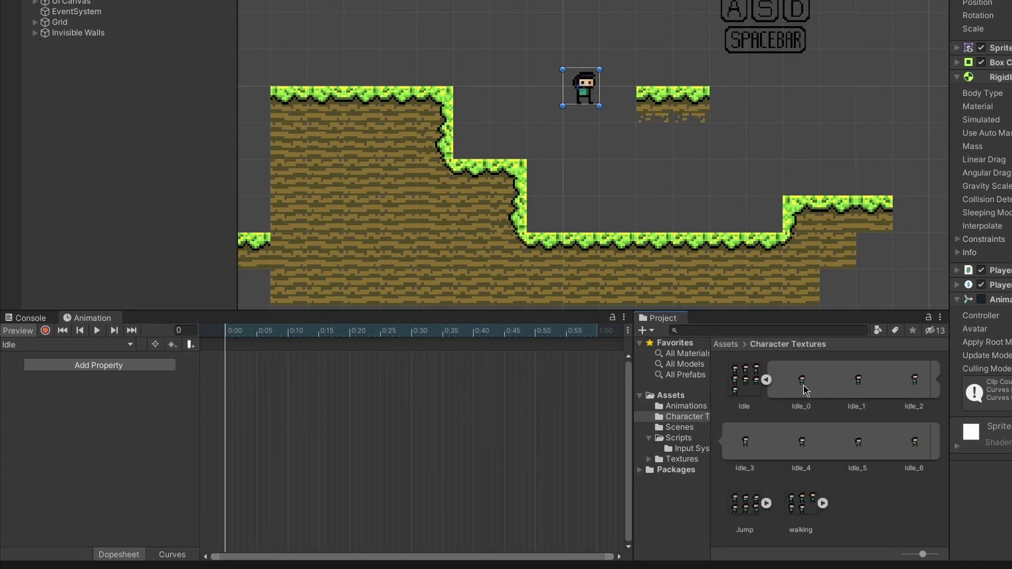
click(804, 384)
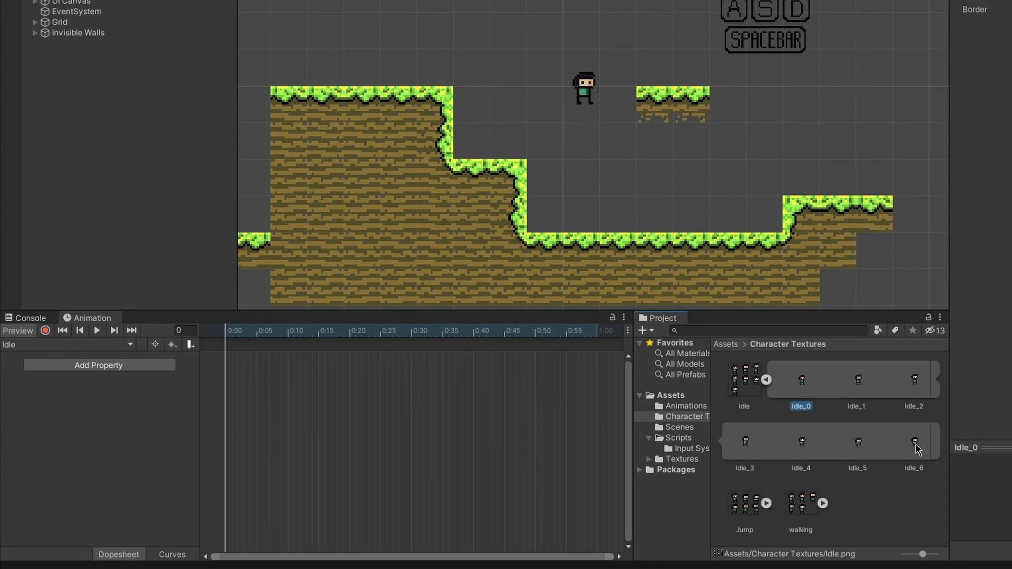
shift+click(916, 448)
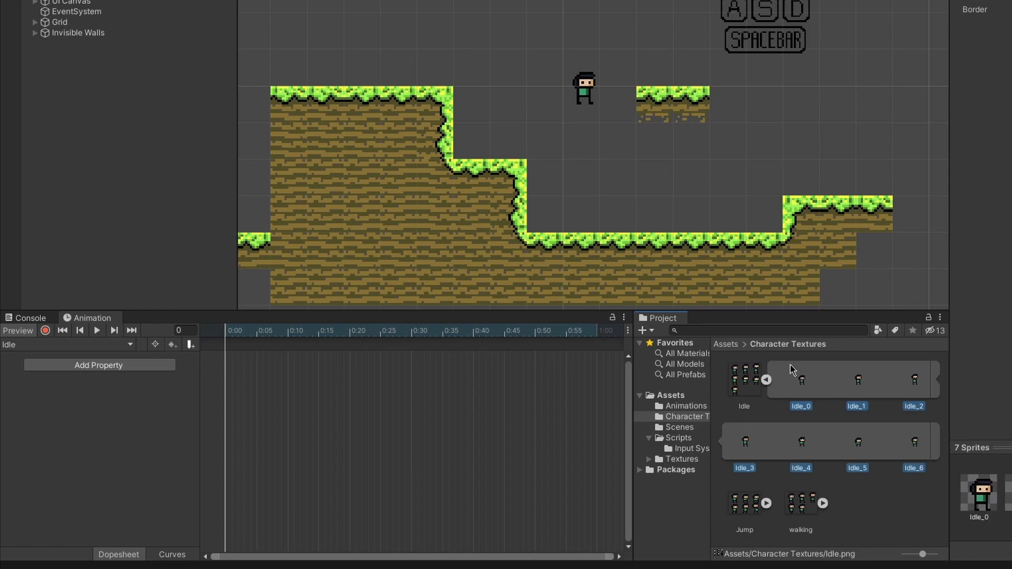
drag(804, 380, 247, 372)
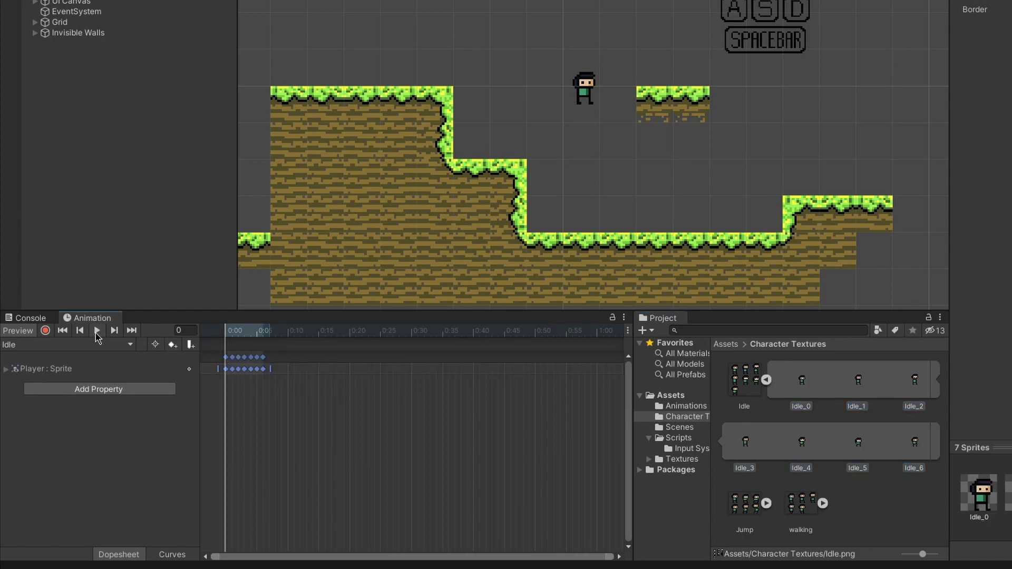
click(97, 331)
scroll(575, 94, up, 5)
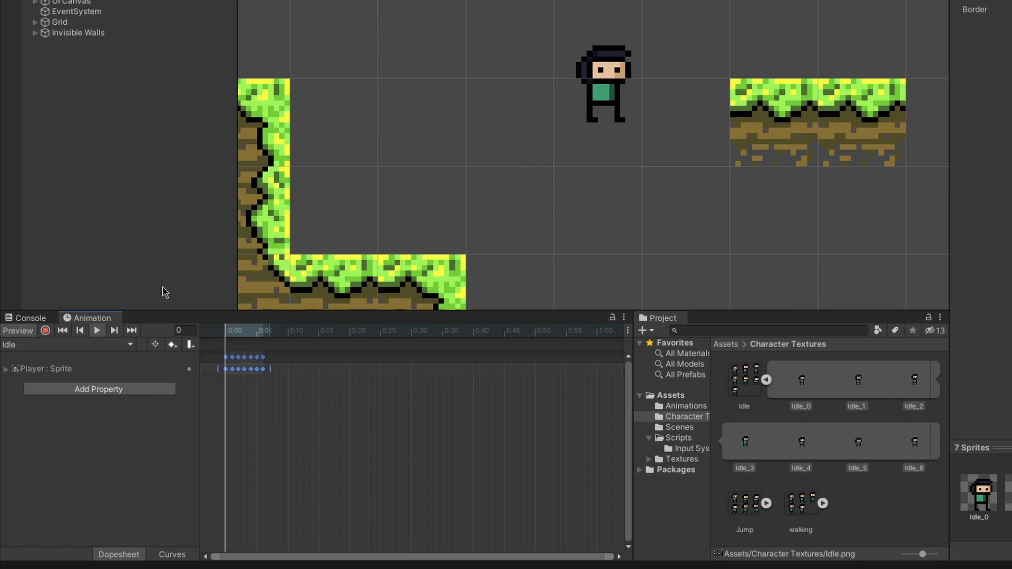
click(97, 330)
Step: Space the Idle clip's sprite keyframes five frames apart, from 0:00 to 0:30
drag(306, 394, 291, 361)
drag(345, 386, 319, 362)
drag(363, 393, 322, 353)
drag(331, 370, 355, 352)
click(383, 385)
drag(362, 369, 387, 353)
click(411, 383)
drag(387, 369, 411, 369)
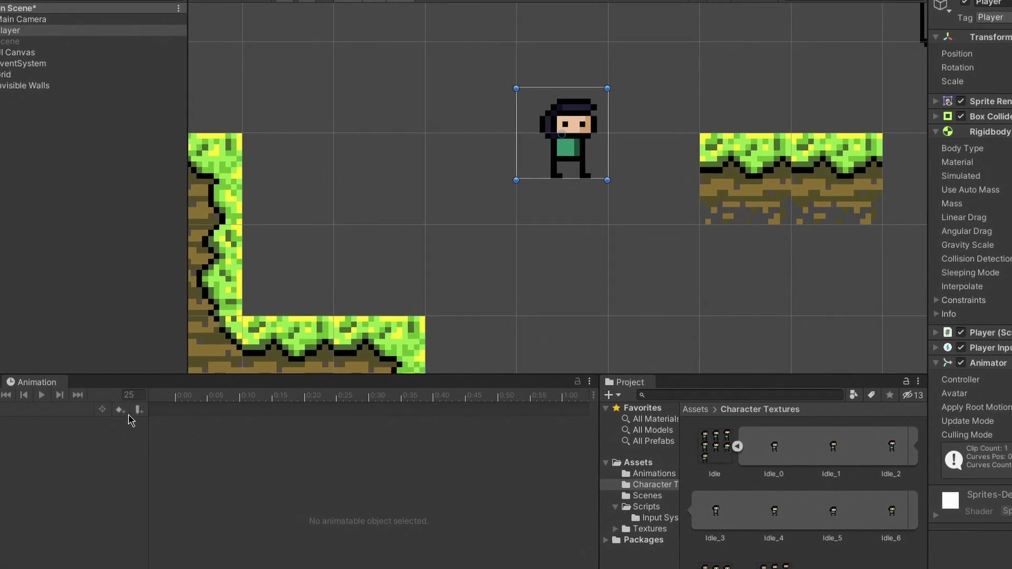
Step: With Player selected, create a new animation clip named Walking.anim and save it in the Character Textures folder
click(95, 30)
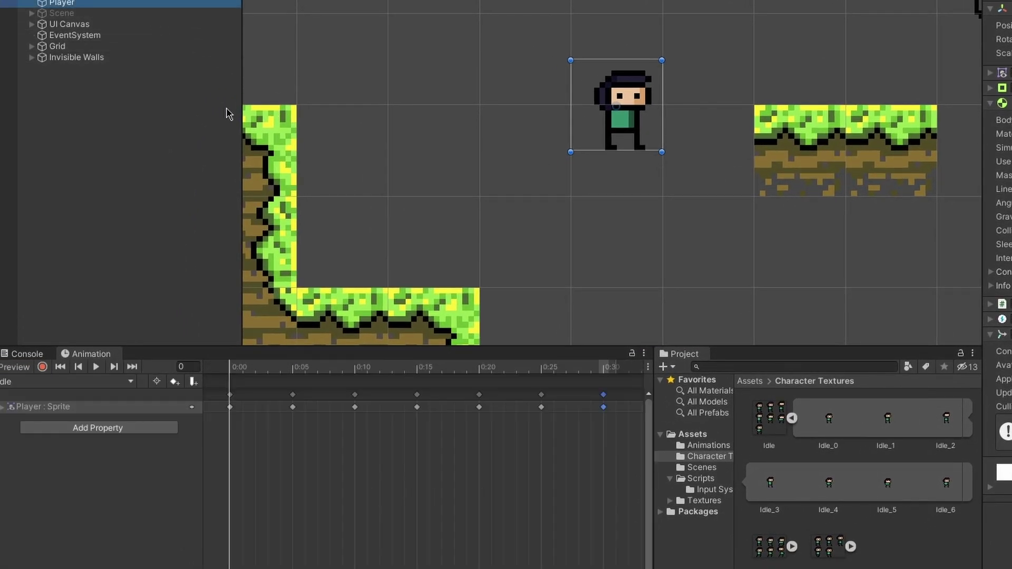
click(108, 385)
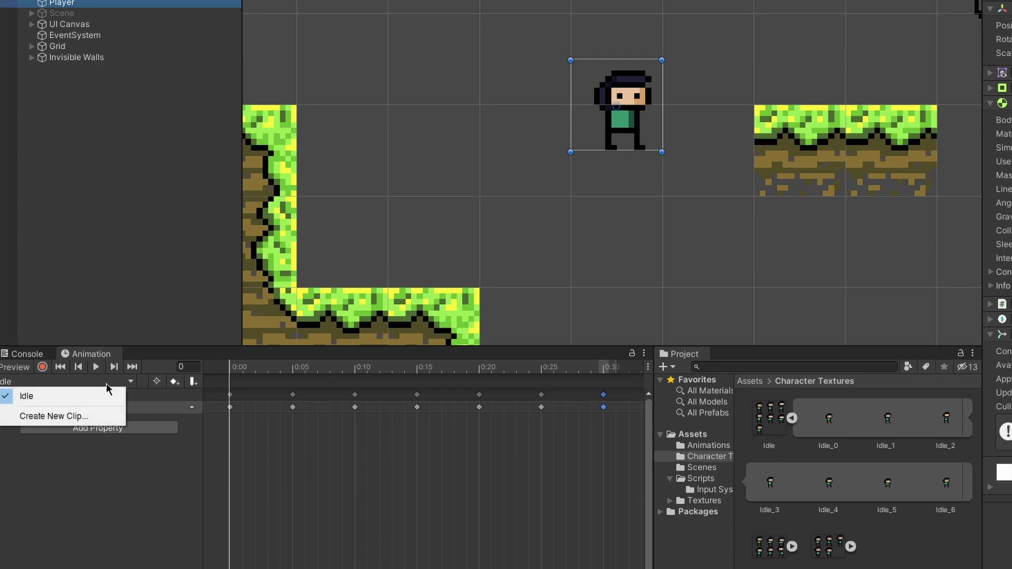
click(94, 417)
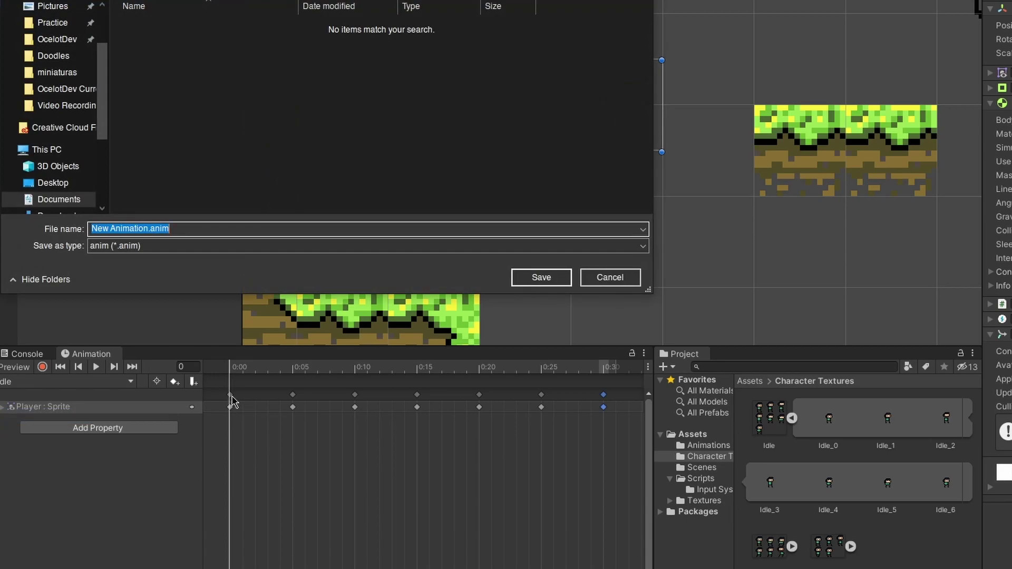
key(Home)
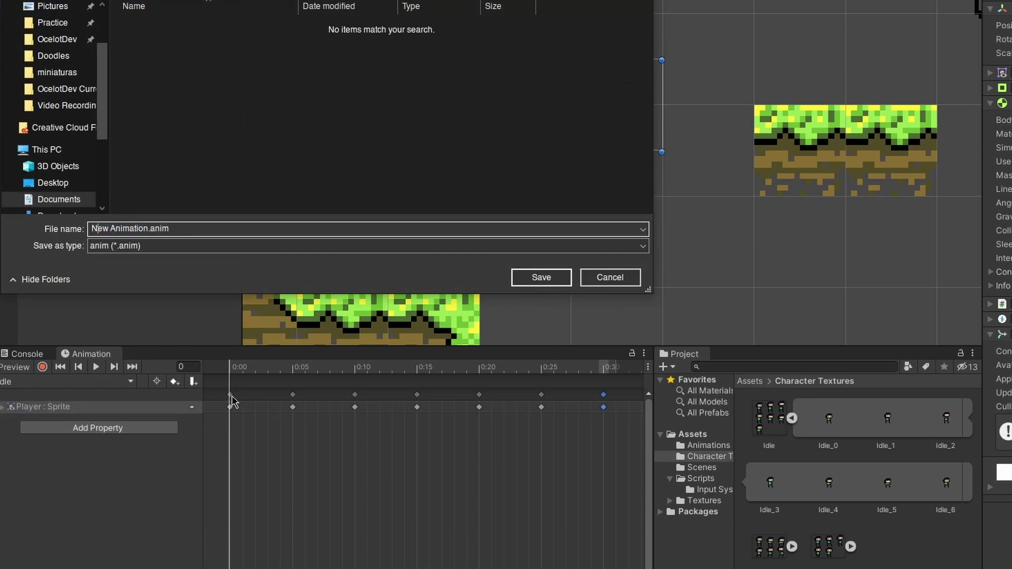
key(BackSpace)
key(BackSpace)
key(BackSpace)
key(BackSpace)
key(BackSpace)
key(BackSpace)
key(BackSpace)
key(BackSpace)
key(BackSpace)
key(BackSpace)
key(BackSpace)
key(BackSpace)
text(Walking)
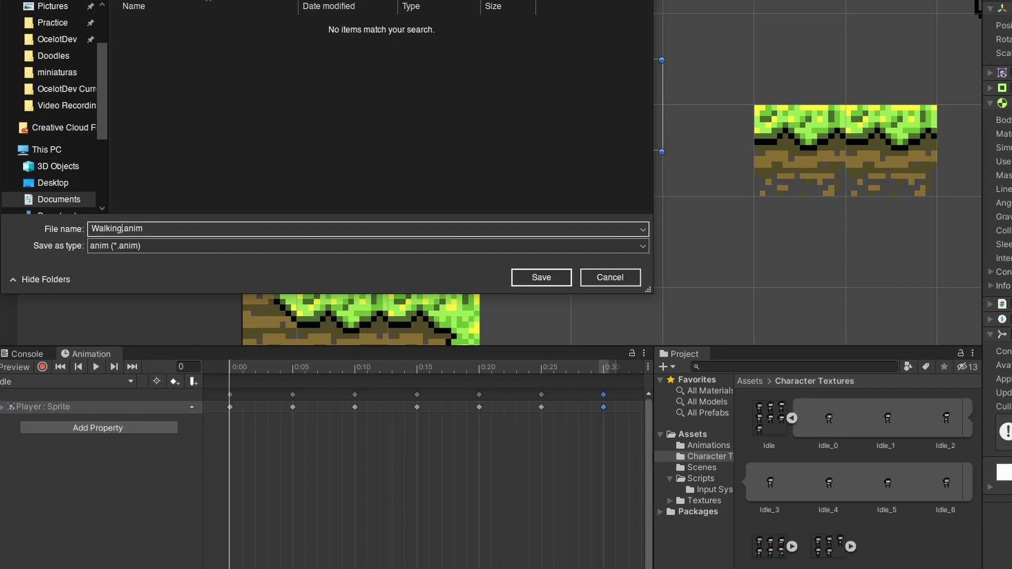
key(Return)
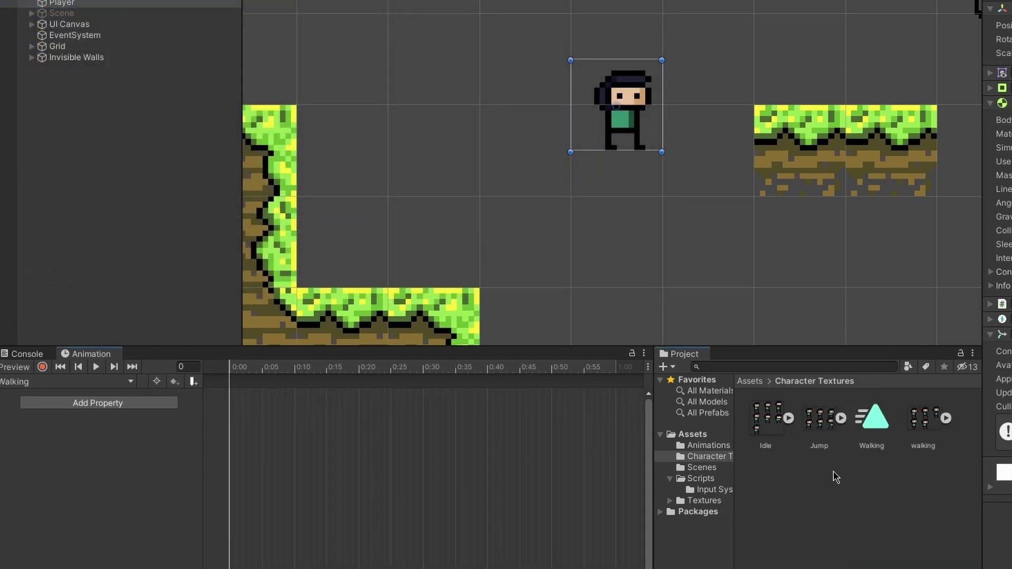
Step: Add the five sliced walking sprites, beginning with walking_0, to the Walking clip at 0:00 and preview it
click(947, 418)
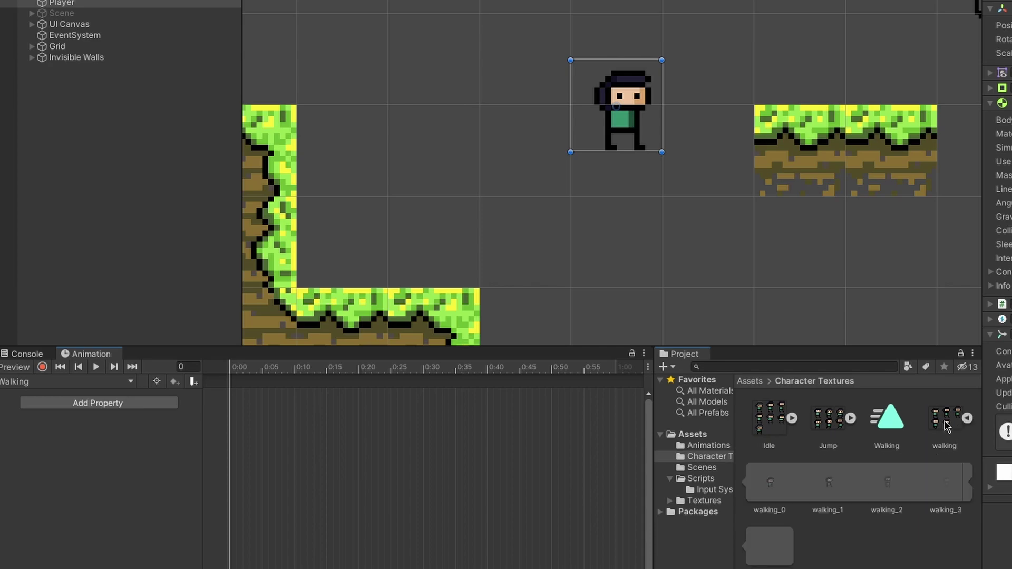
click(771, 485)
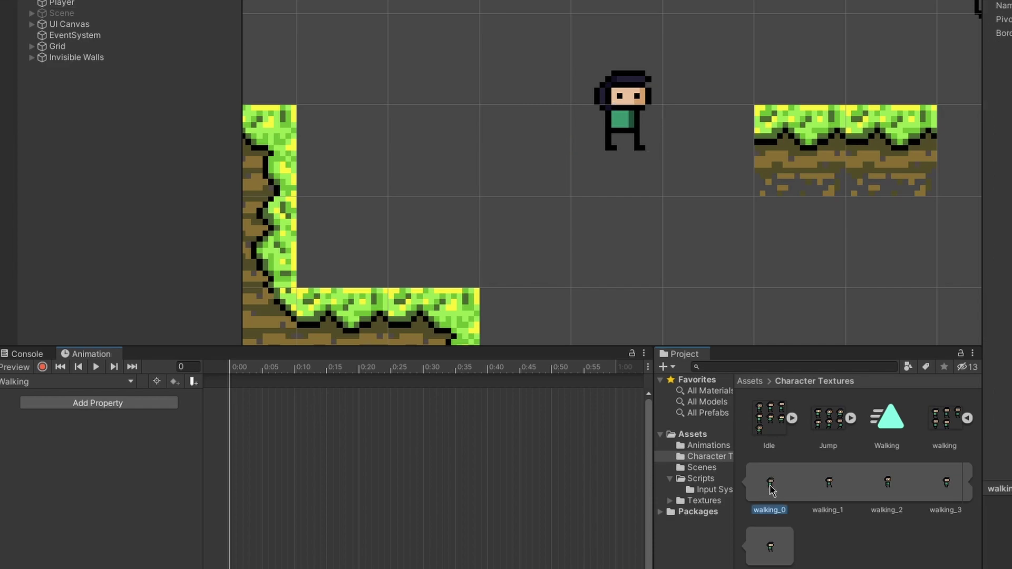
shift+click(771, 546)
drag(781, 491, 244, 409)
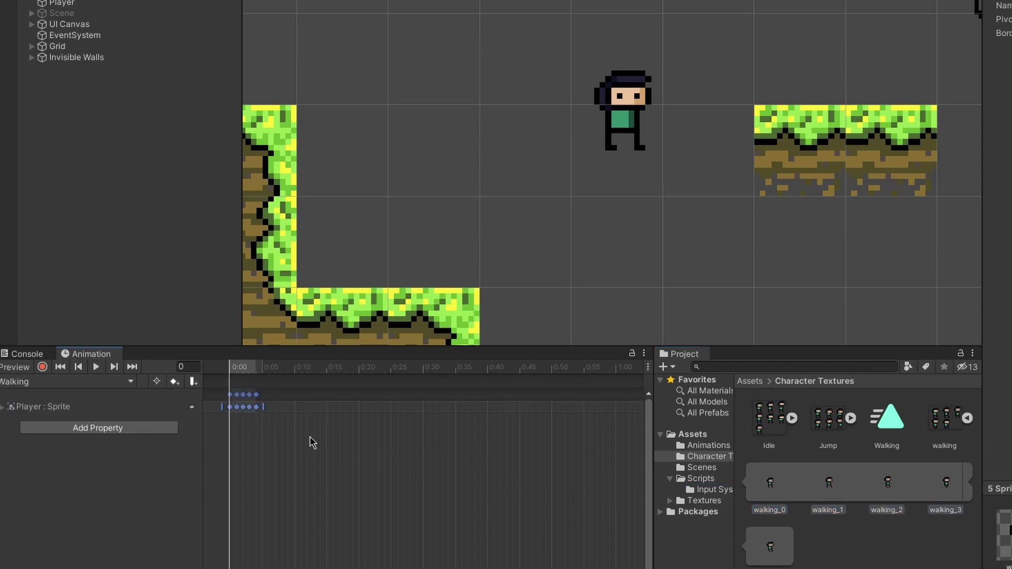
click(262, 433)
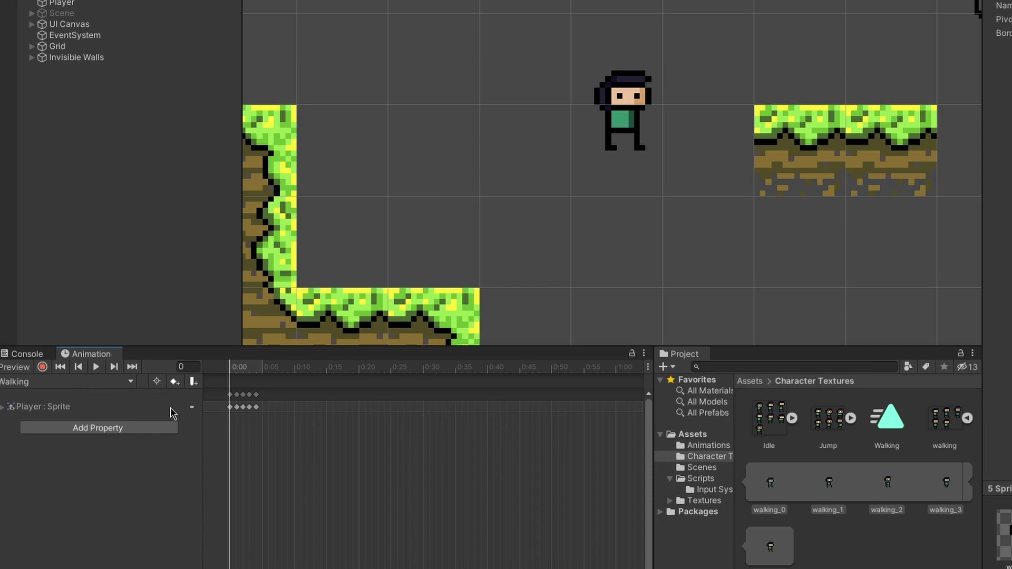
click(96, 367)
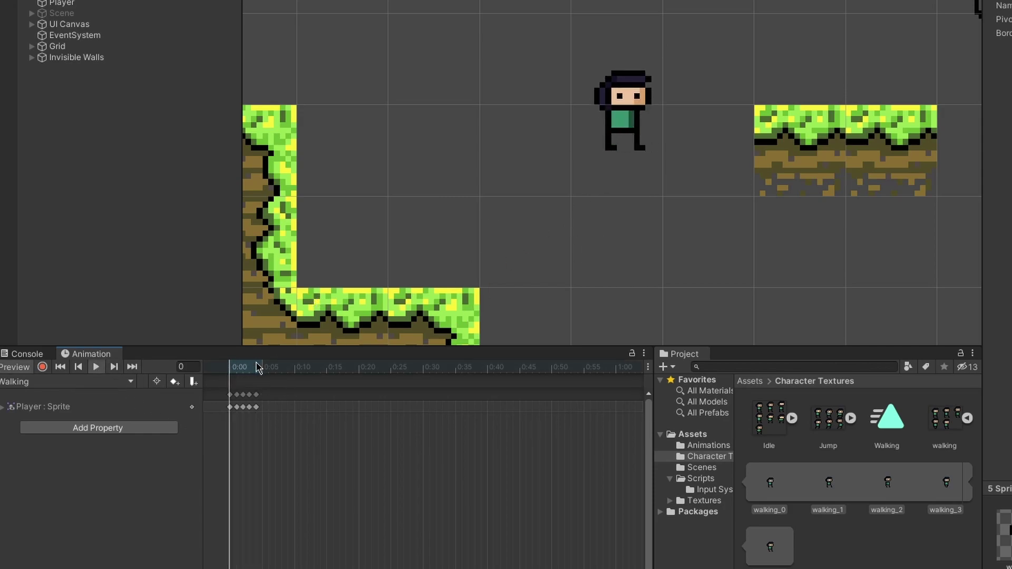
click(96, 368)
Step: Space the Walking clip's sprite keyframes five frames apart, from 0:00 to 0:20, and preview the clip
drag(313, 450, 369, 390)
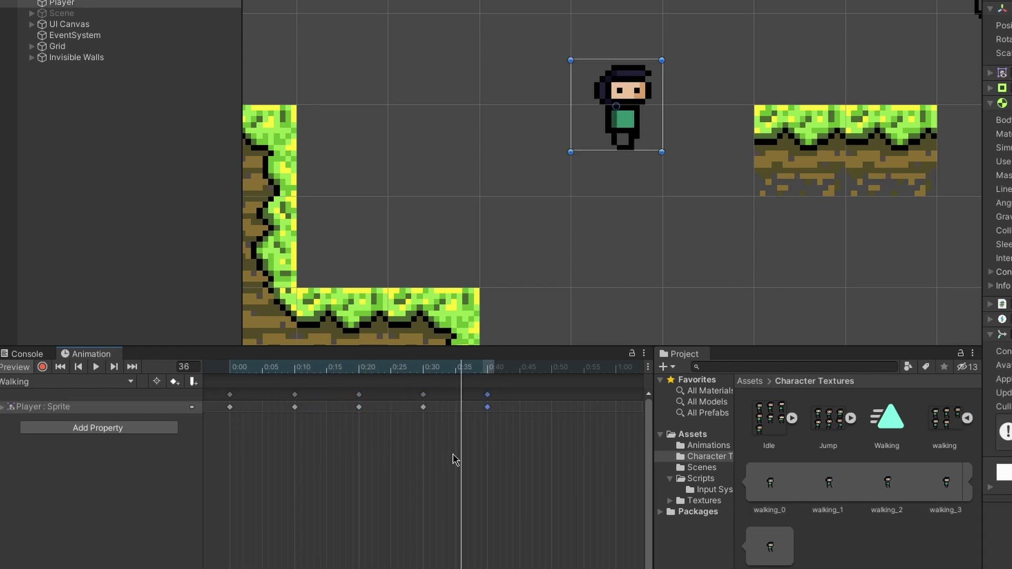
drag(527, 463, 266, 401)
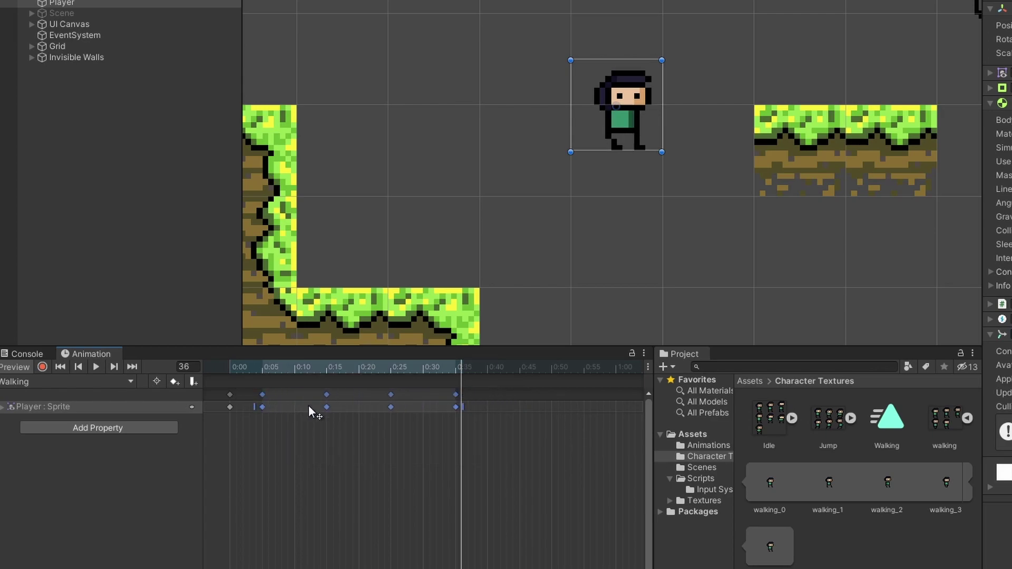
click(317, 414)
drag(462, 432, 313, 389)
drag(391, 407, 359, 407)
drag(431, 407, 359, 407)
click(96, 367)
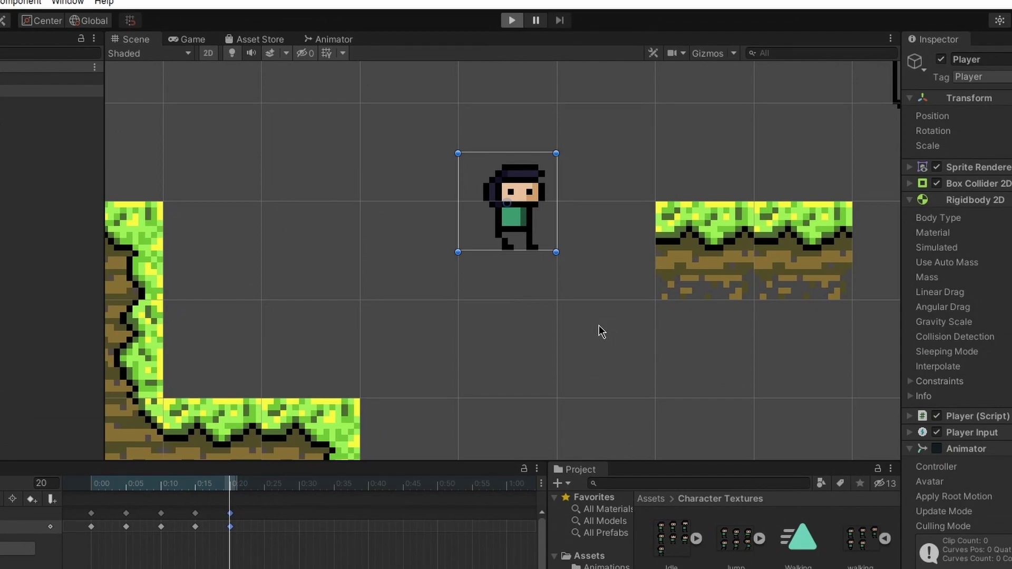
Step: Run the game, move the character right and left to check its animation, and stop play mode
key(ctrl+p)
key(d)
key(a)
key(d)
key(a)
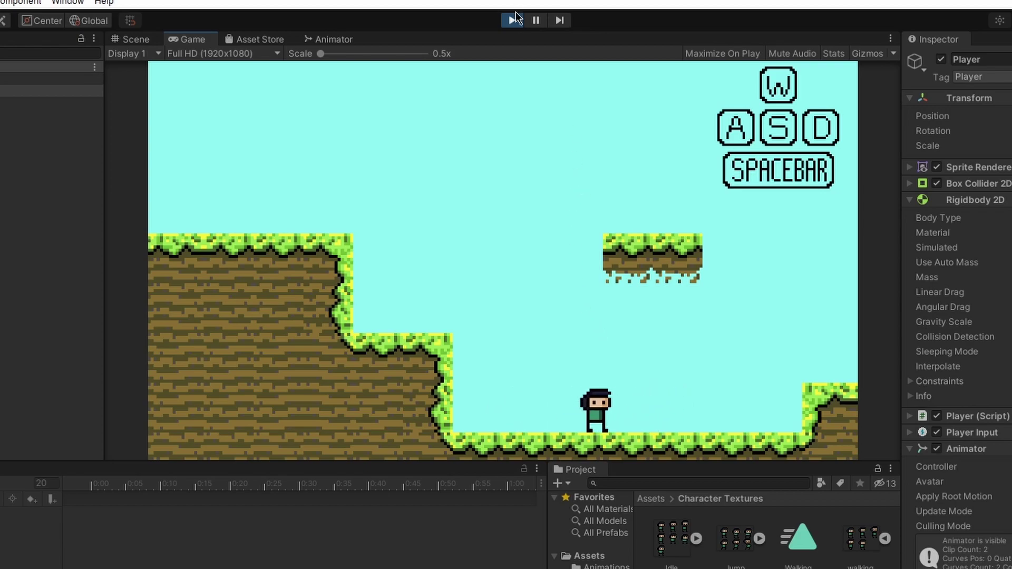
click(513, 20)
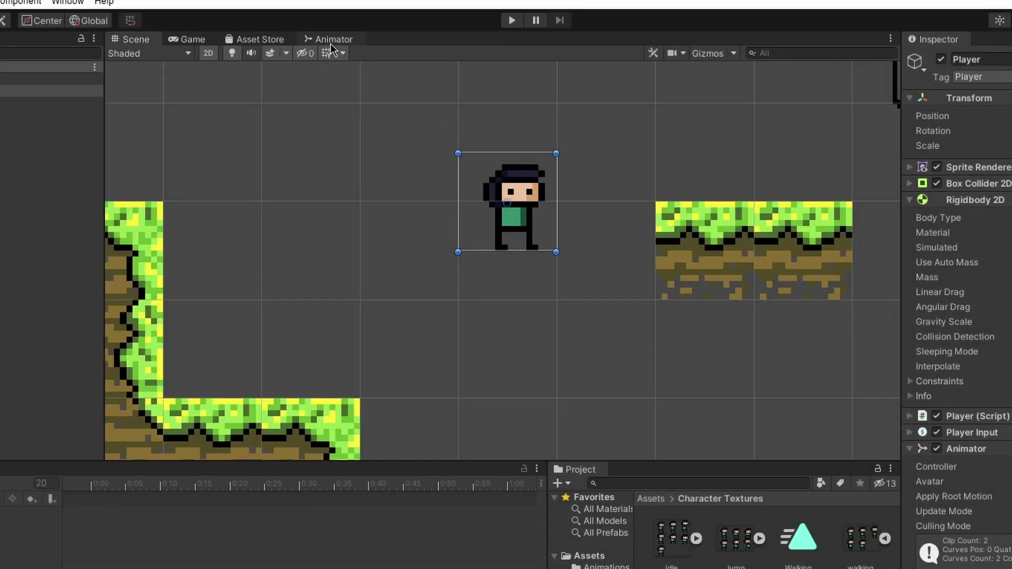
Step: Show the Player's Animator graph and arrange the Idle state beside Entry with Walking directly below it
click(331, 43)
drag(606, 240, 665, 375)
drag(613, 190, 691, 262)
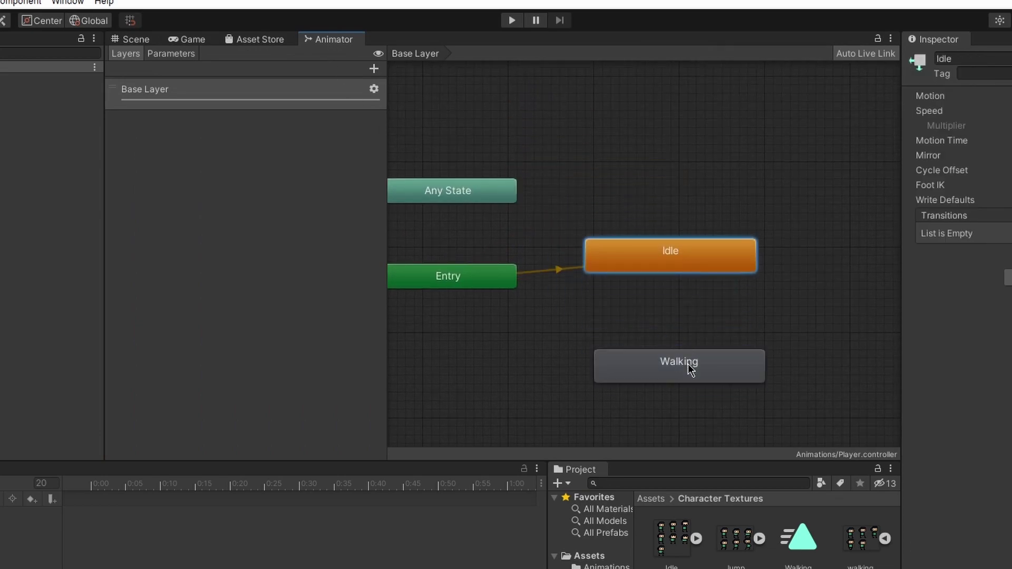
drag(689, 366, 671, 321)
click(776, 315)
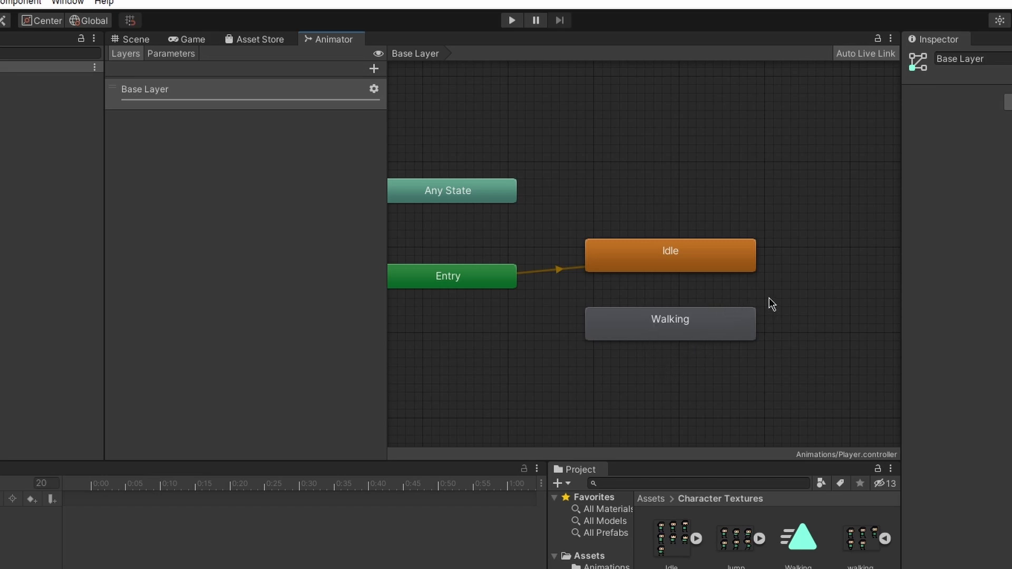
click(690, 262)
click(681, 318)
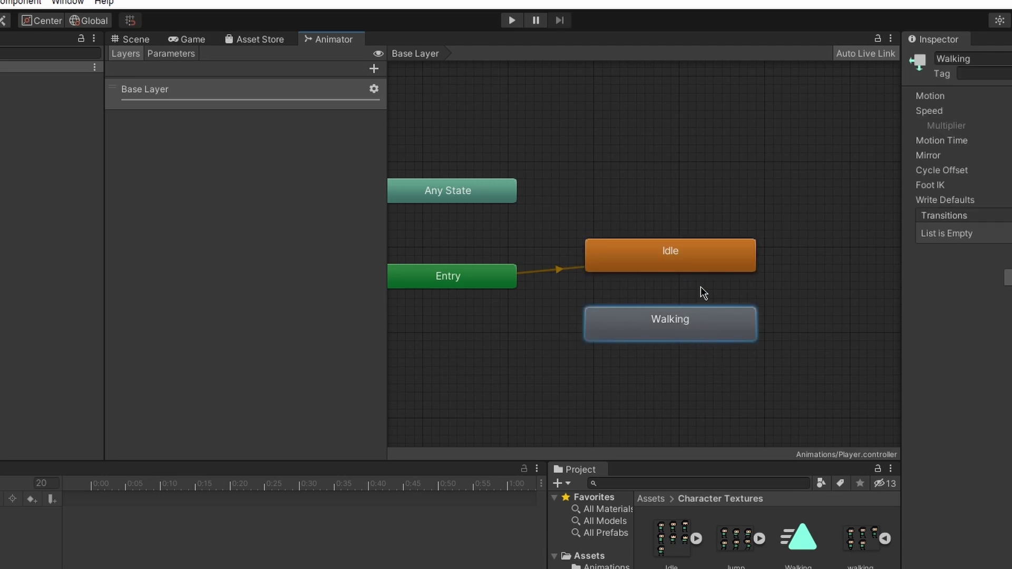
click(683, 262)
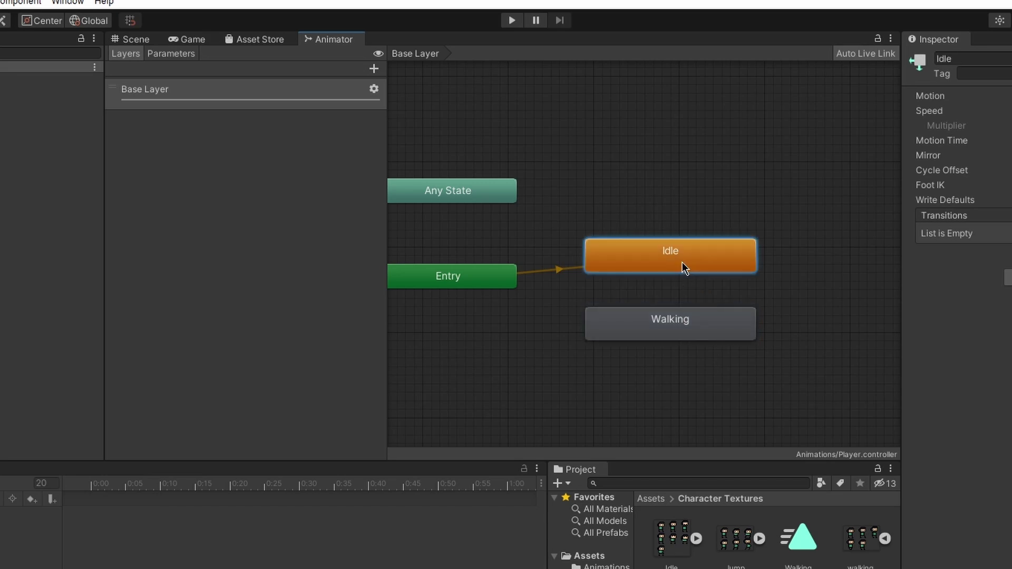
click(744, 283)
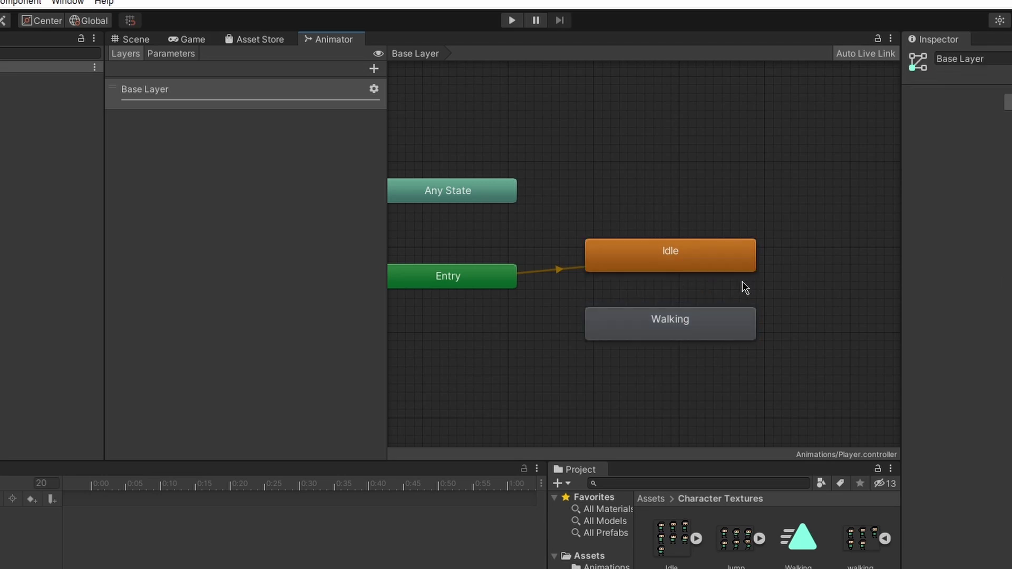
Step: Create a transition from Idle to Walking and another from Walking back to Idle
right_click(670, 266)
click(712, 276)
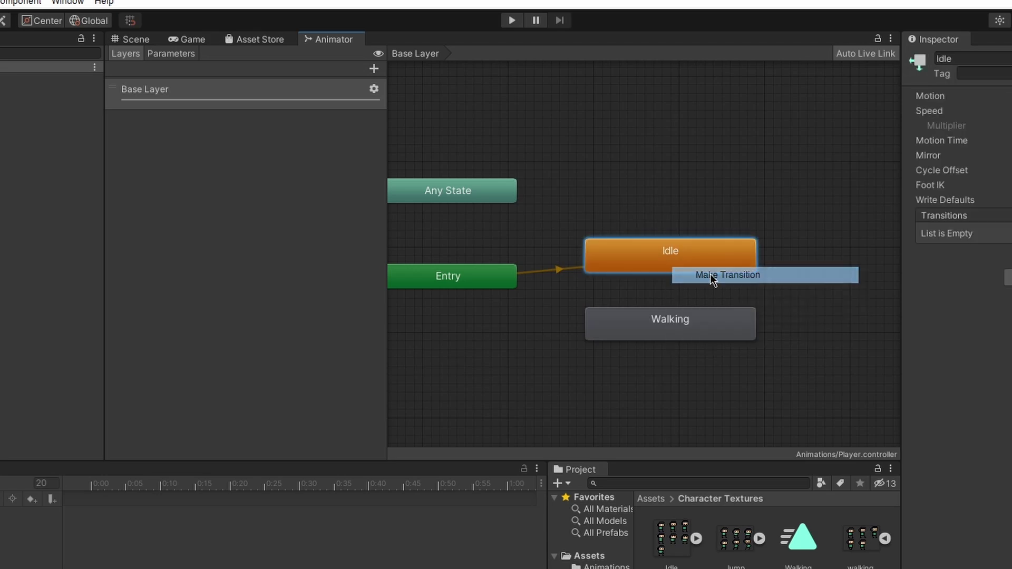
click(673, 322)
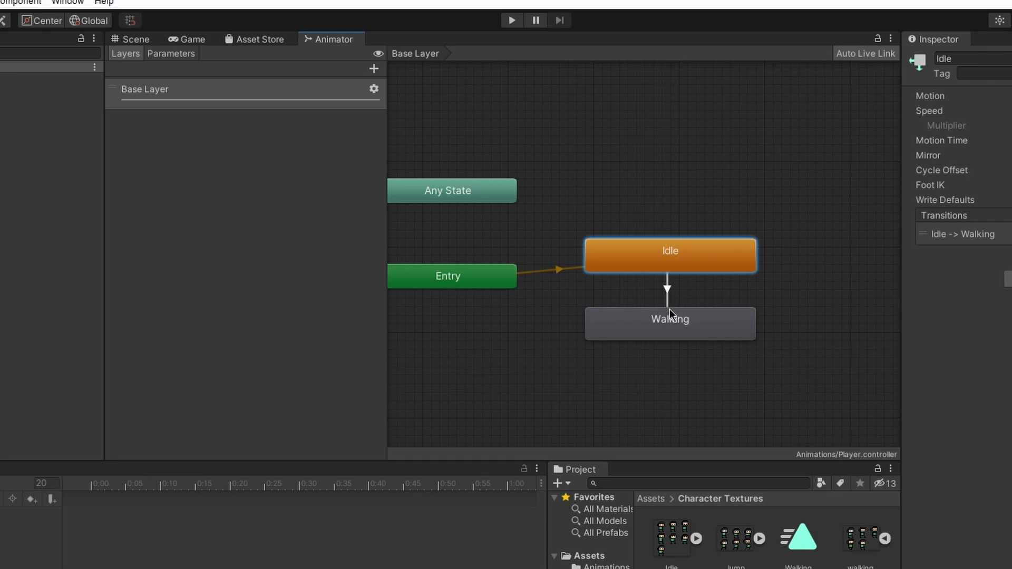
click(681, 324)
right_click(691, 322)
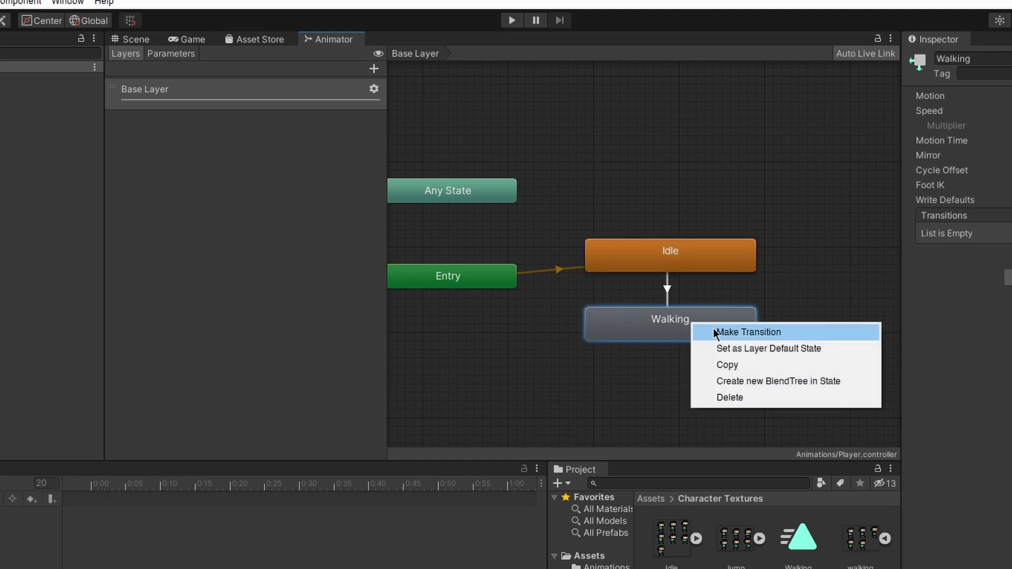
click(726, 333)
click(692, 263)
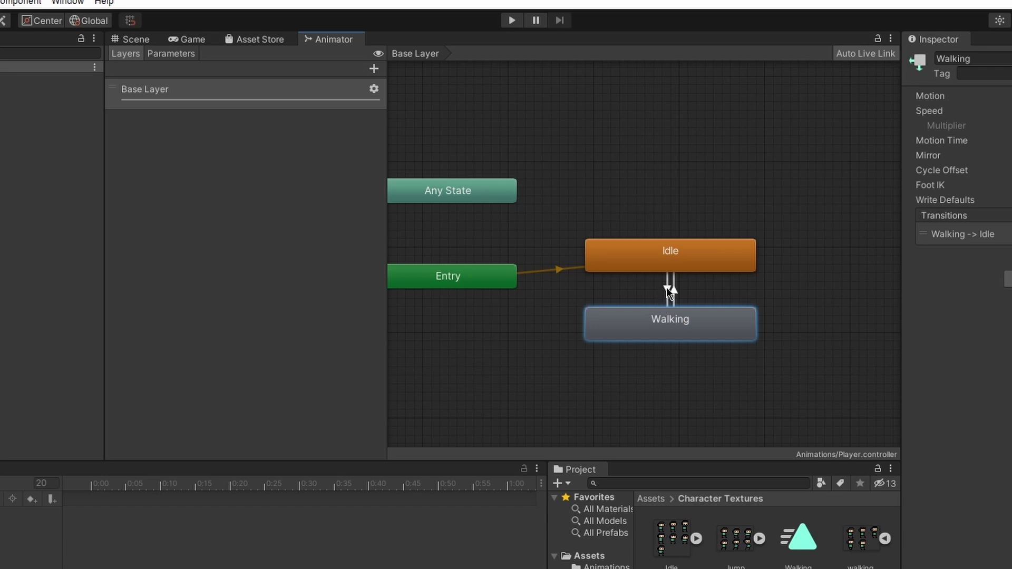
Step: On the Idle to Walking transition, turn off Has Exit Time and Fixed Duration and set the Transition Duration to 0
click(666, 287)
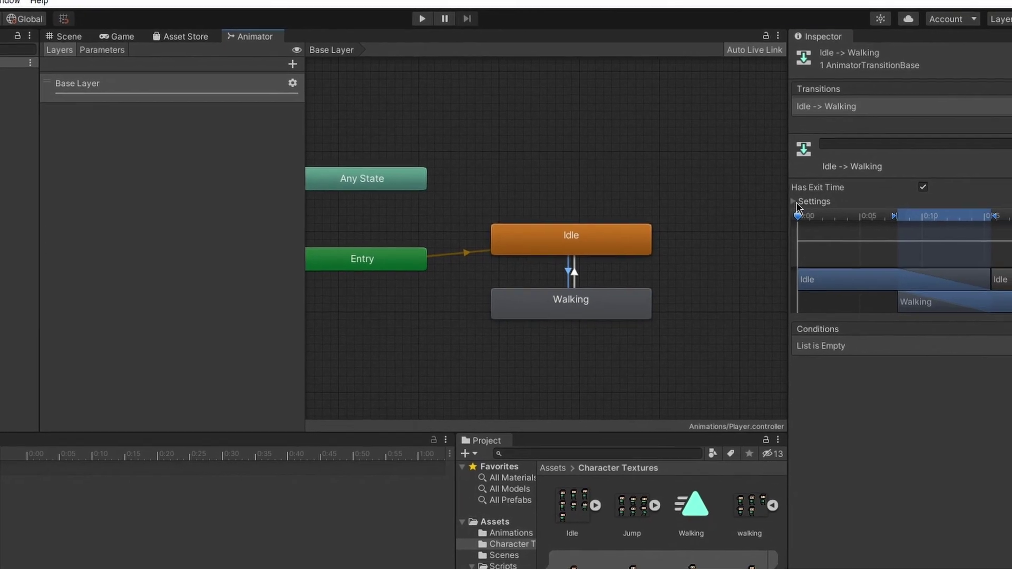
click(870, 207)
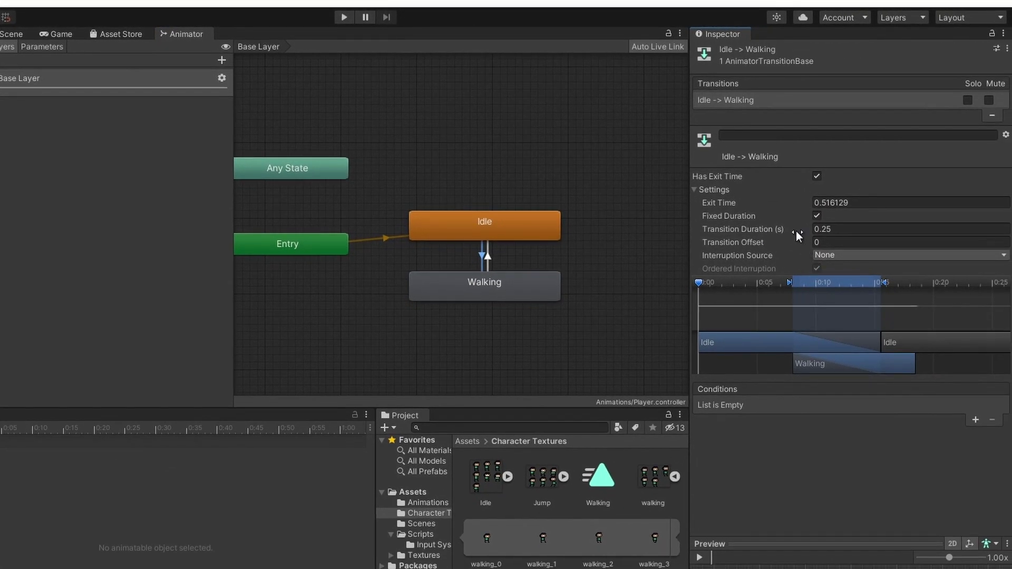
click(817, 177)
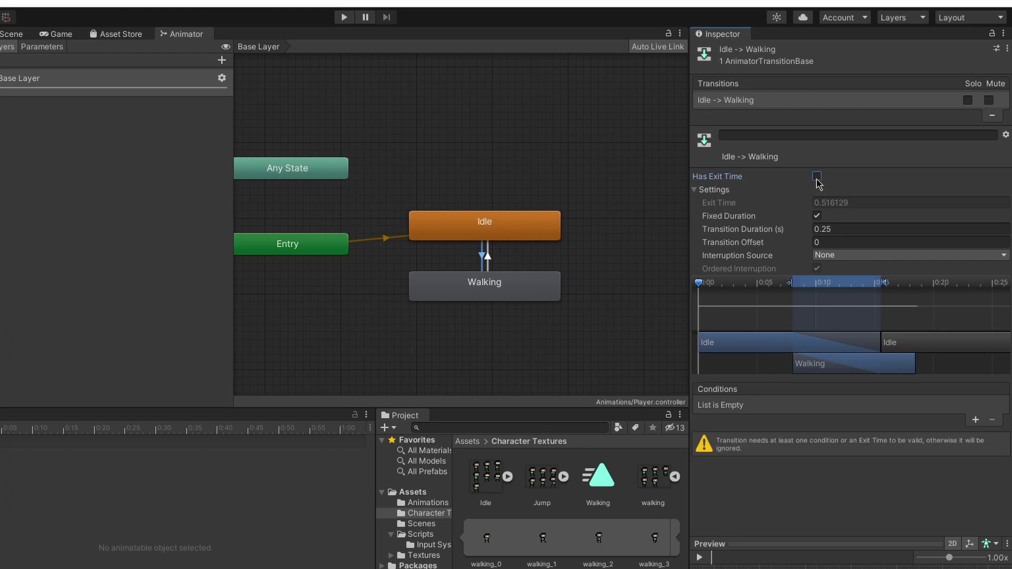
click(817, 216)
click(837, 229)
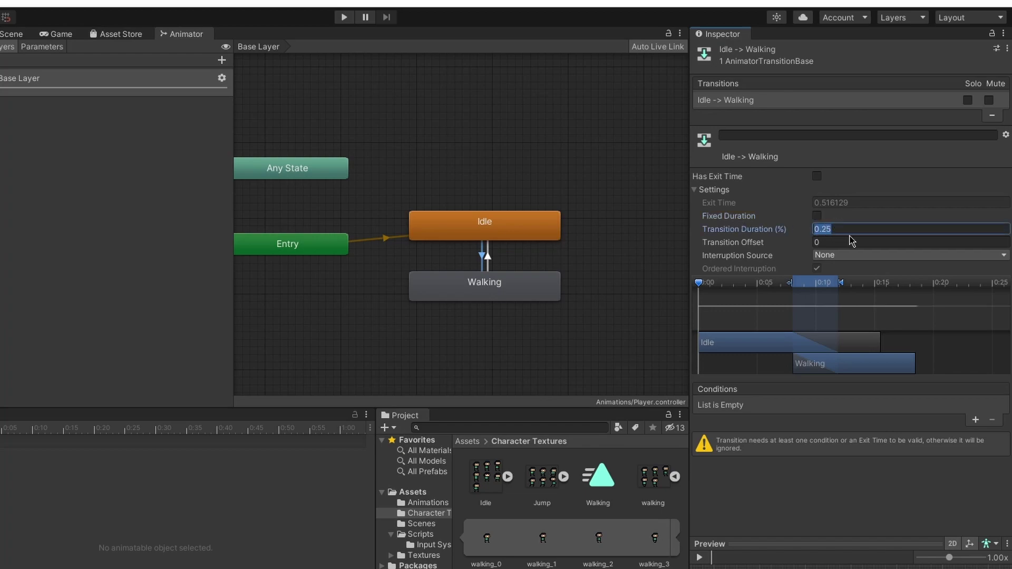
text(0)
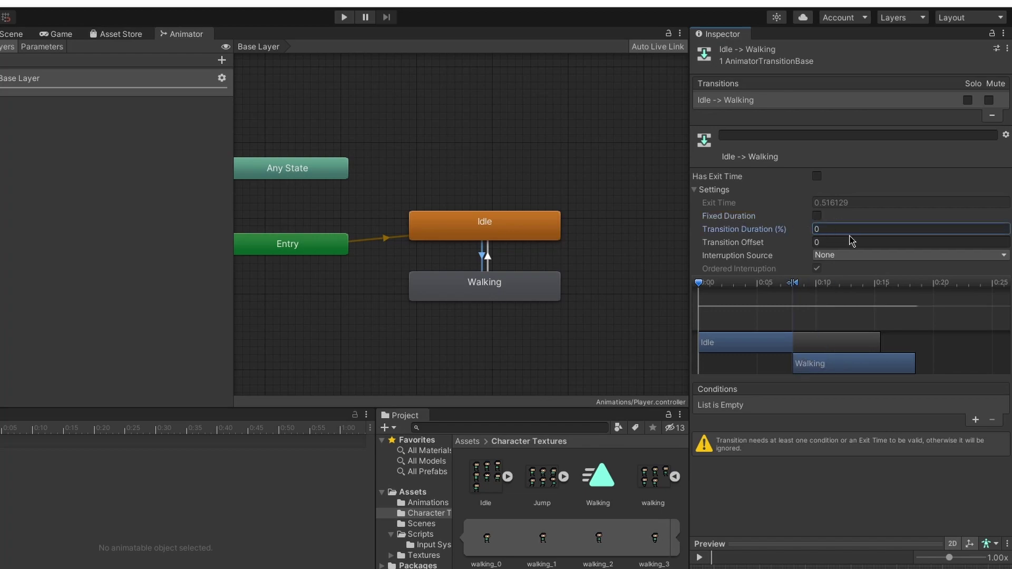
key(Return)
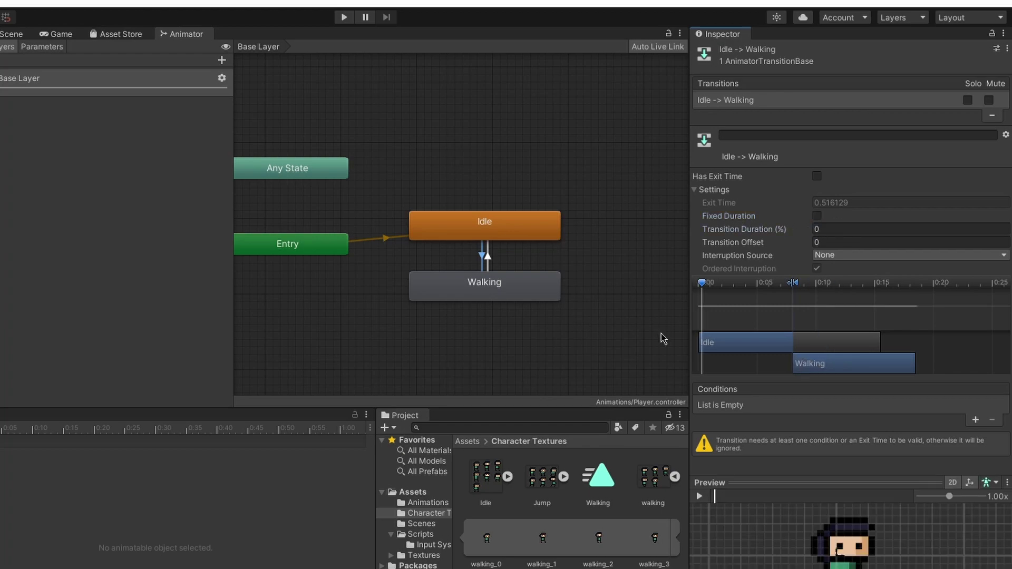
Step: On the Walking to Idle transition, disable Has Exit Time and Fixed Duration and set the Transition Duration to 0
click(488, 259)
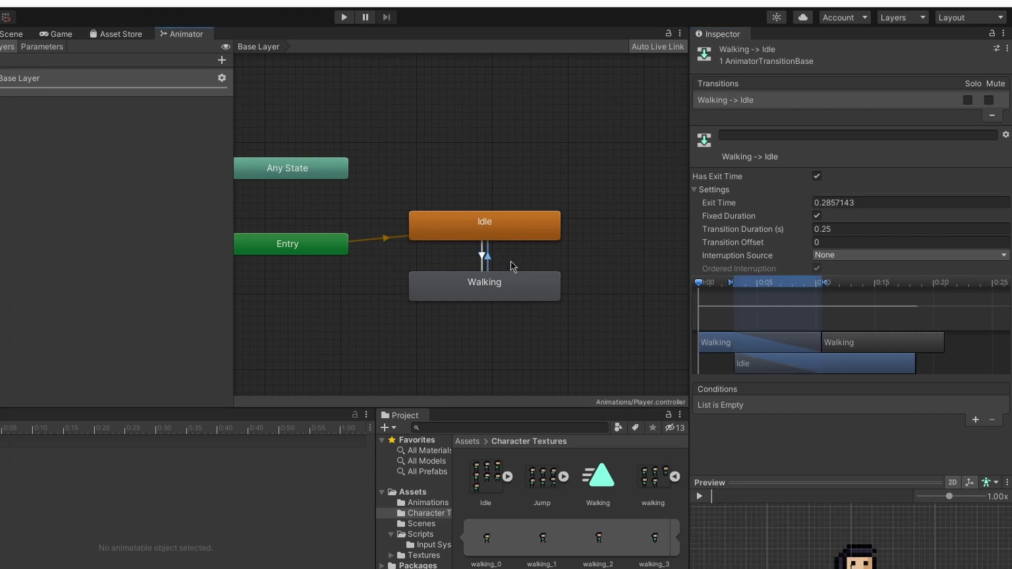
click(817, 175)
click(817, 216)
click(828, 229)
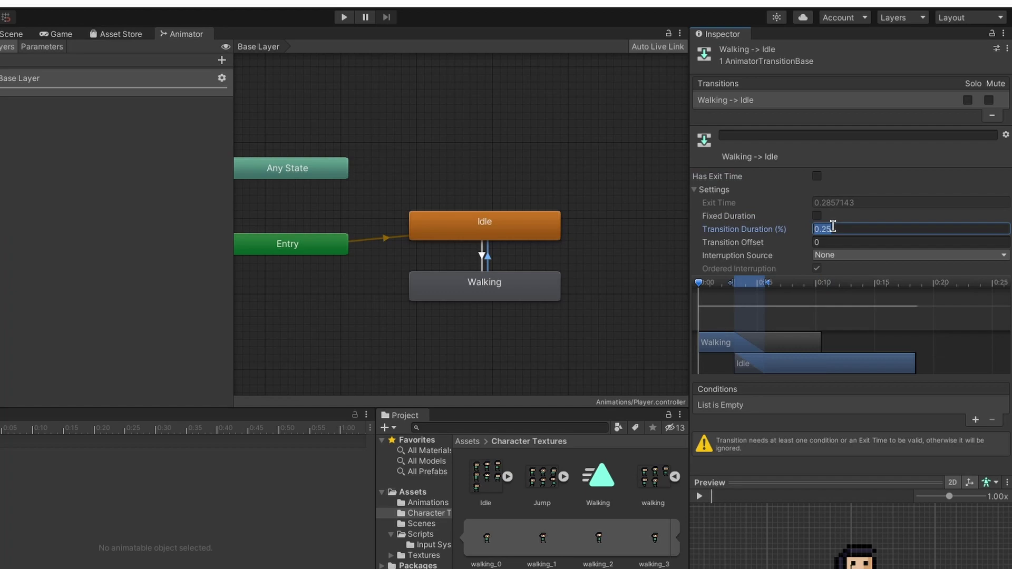
text(0)
click(489, 259)
click(484, 257)
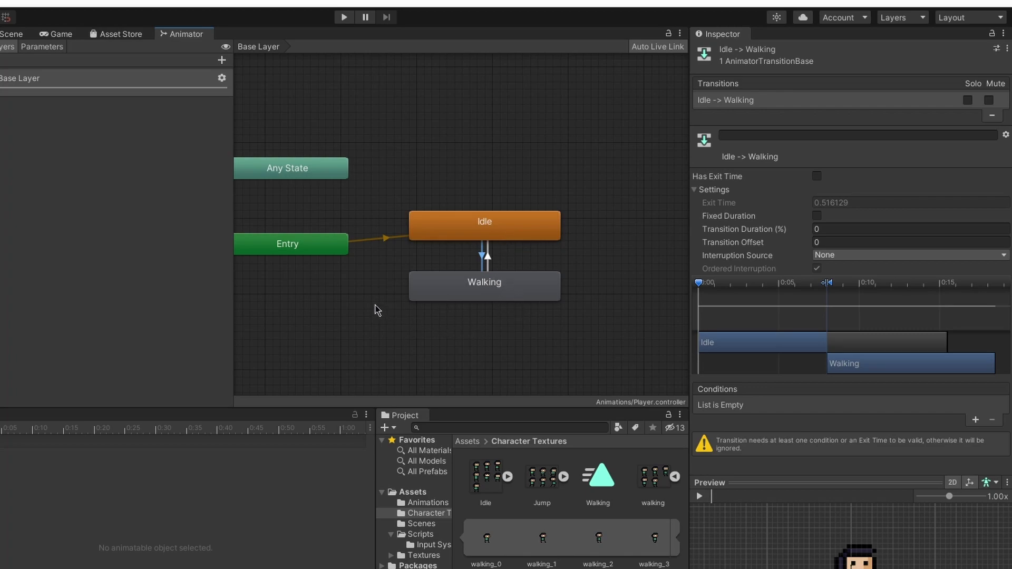
Step: Add a Bool parameter named Walking to the Player's Animator controller
click(37, 48)
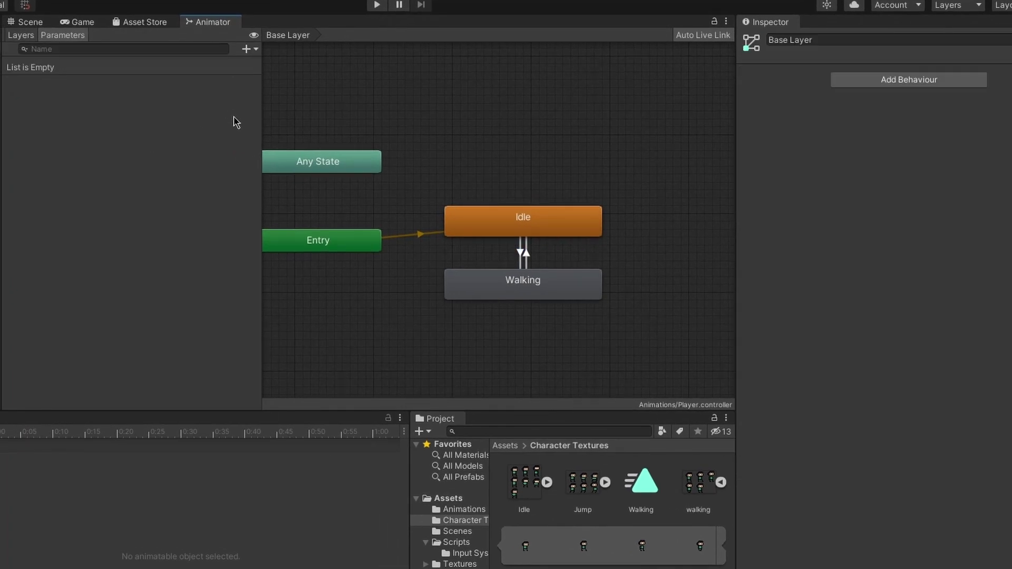
click(255, 50)
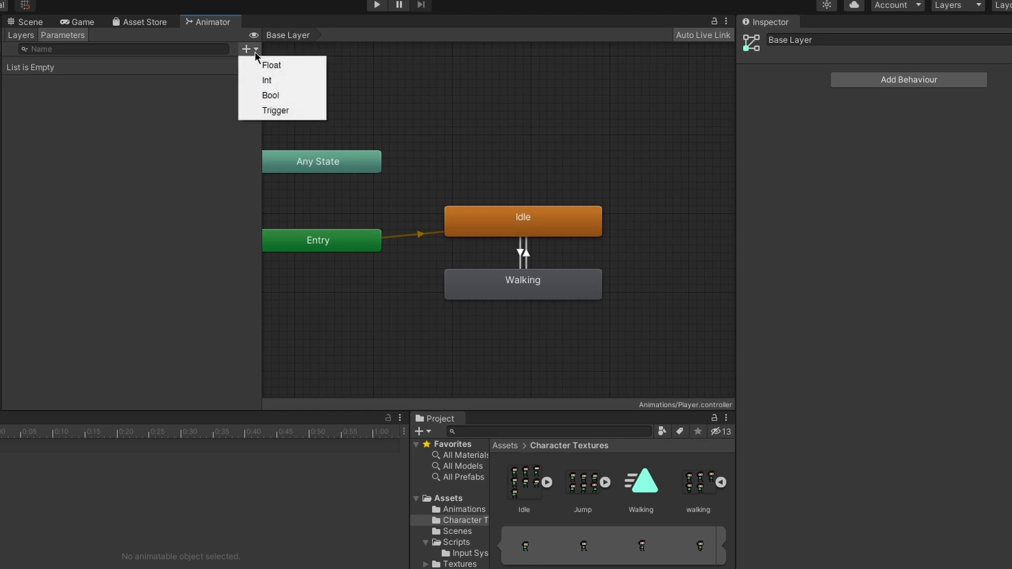
click(284, 97)
text(Walk)
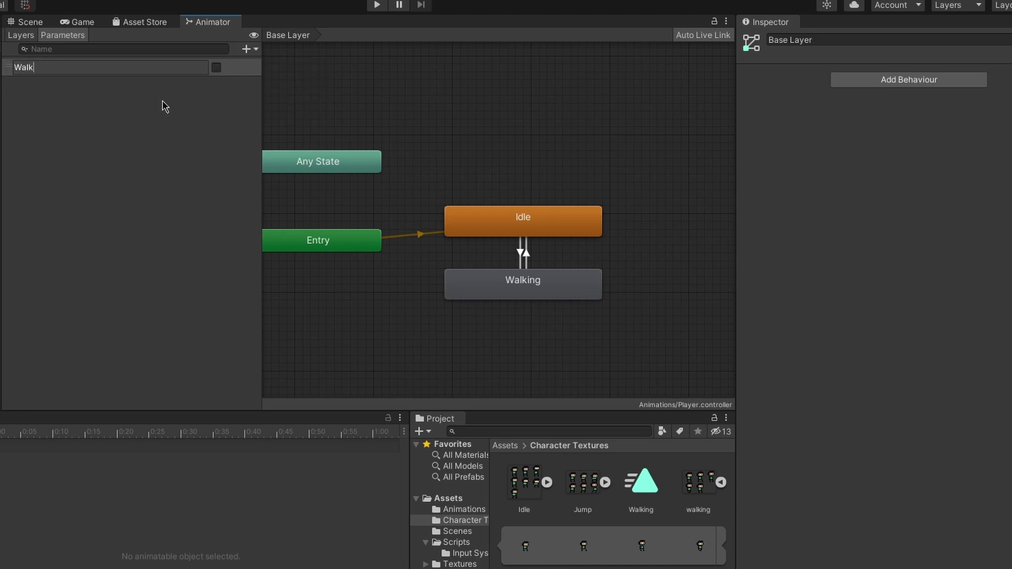
text(ing)
key(Return)
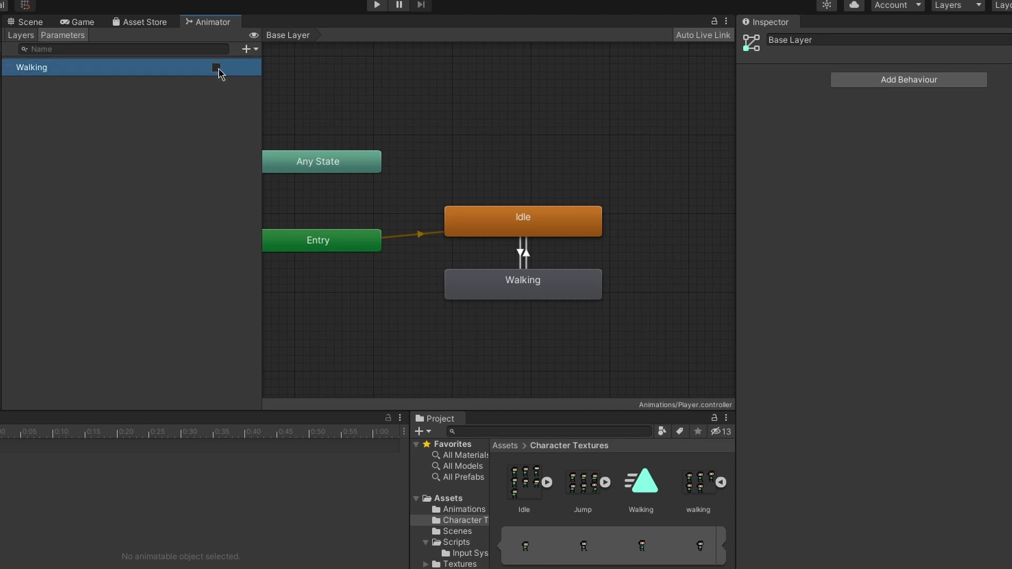
Step: Add a condition to the Idle to Walking transition that requires the Walking parameter to be true
click(513, 285)
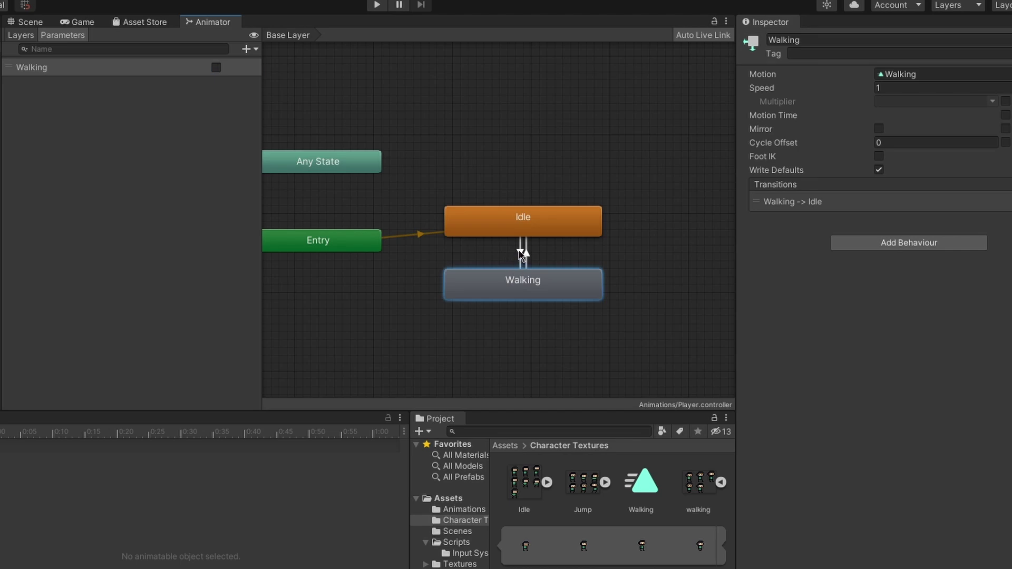
click(521, 256)
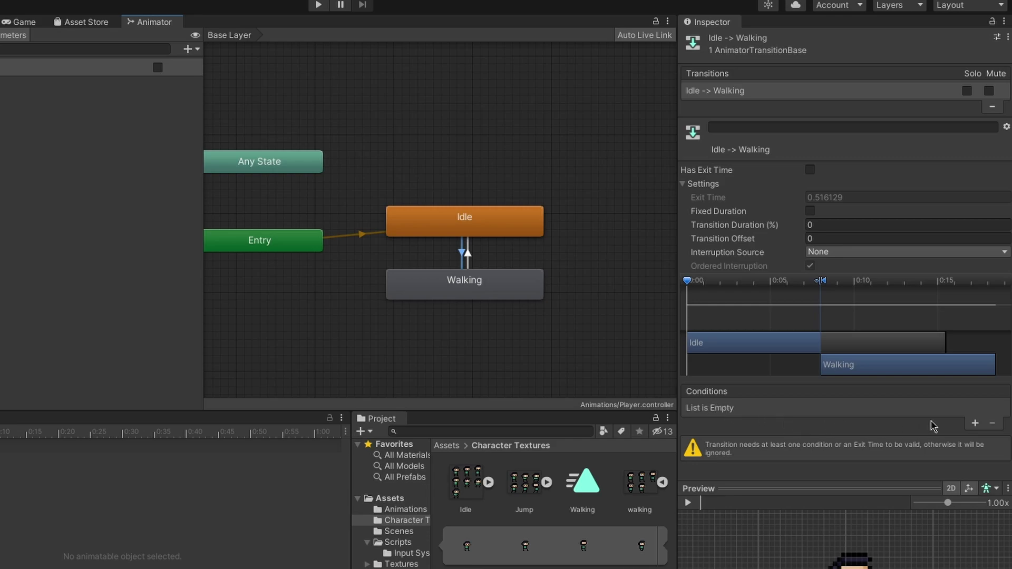
click(975, 425)
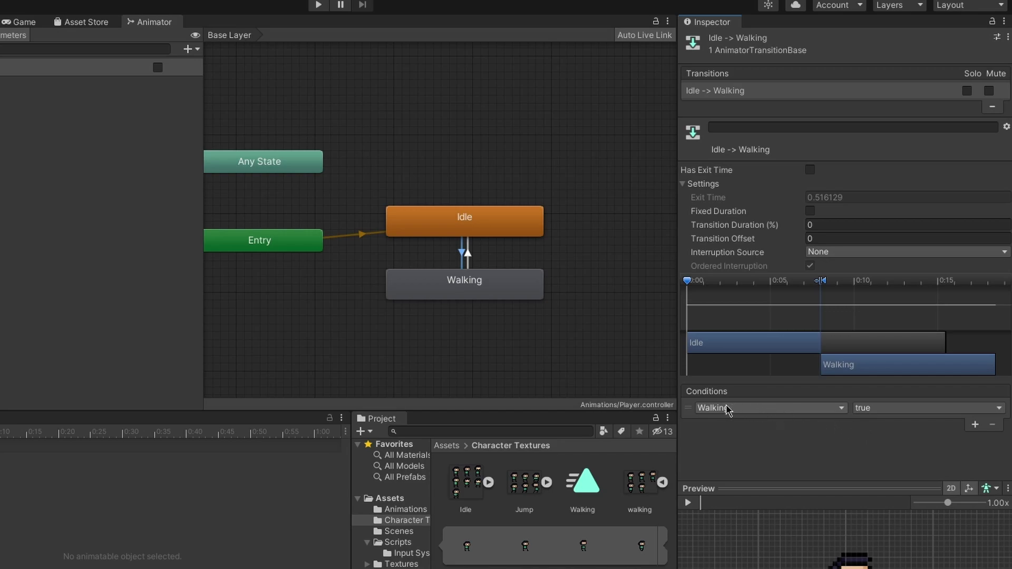
click(886, 410)
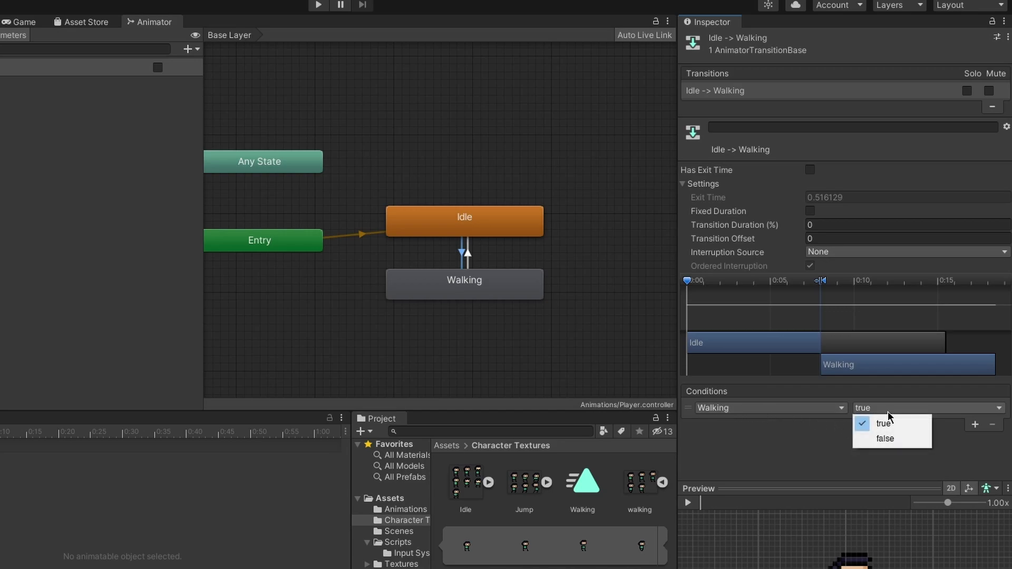
click(523, 333)
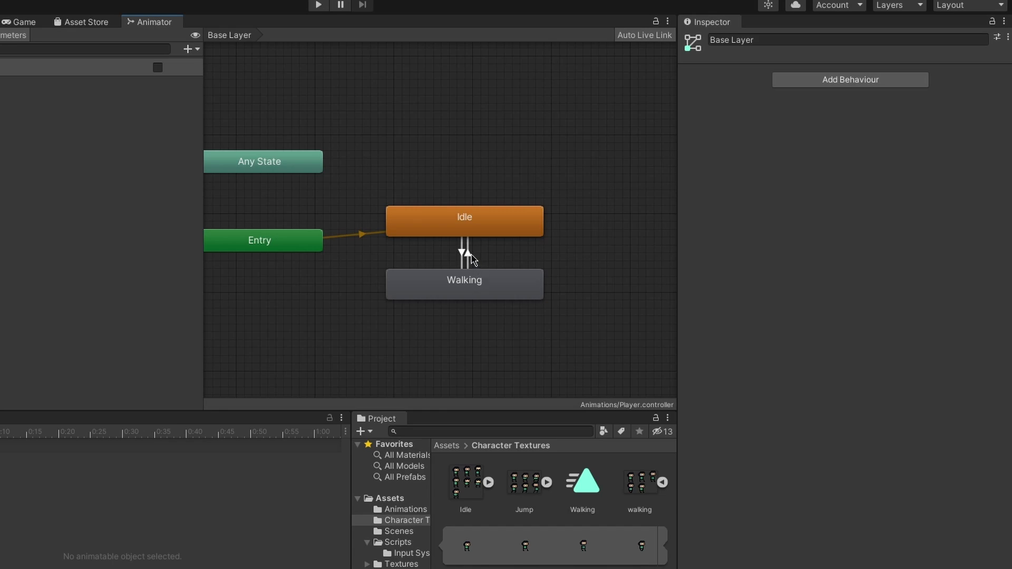
Step: Add a condition to the Walking to Idle transition that requires the Walking parameter to be false
click(471, 256)
click(976, 425)
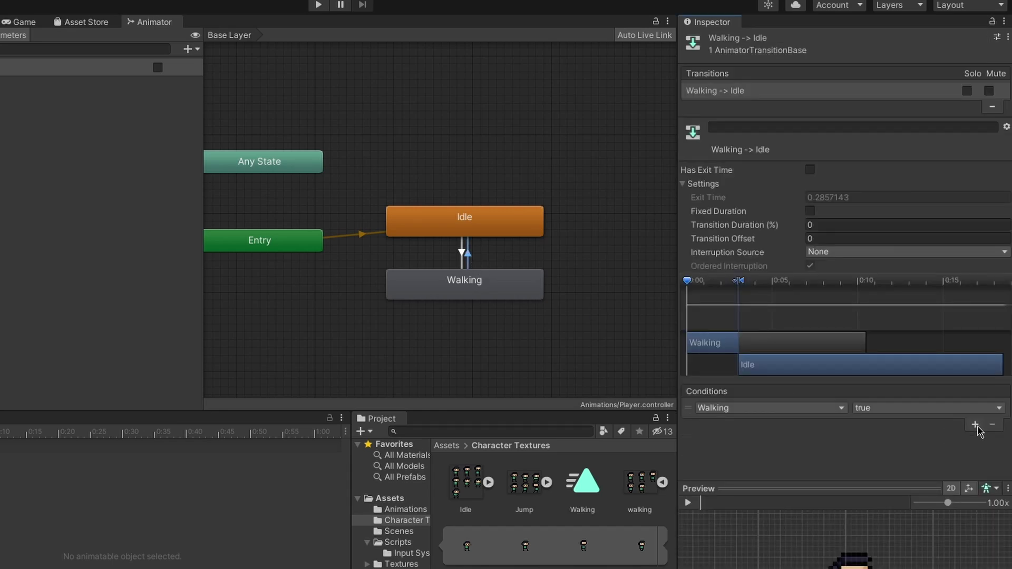
click(884, 413)
click(883, 436)
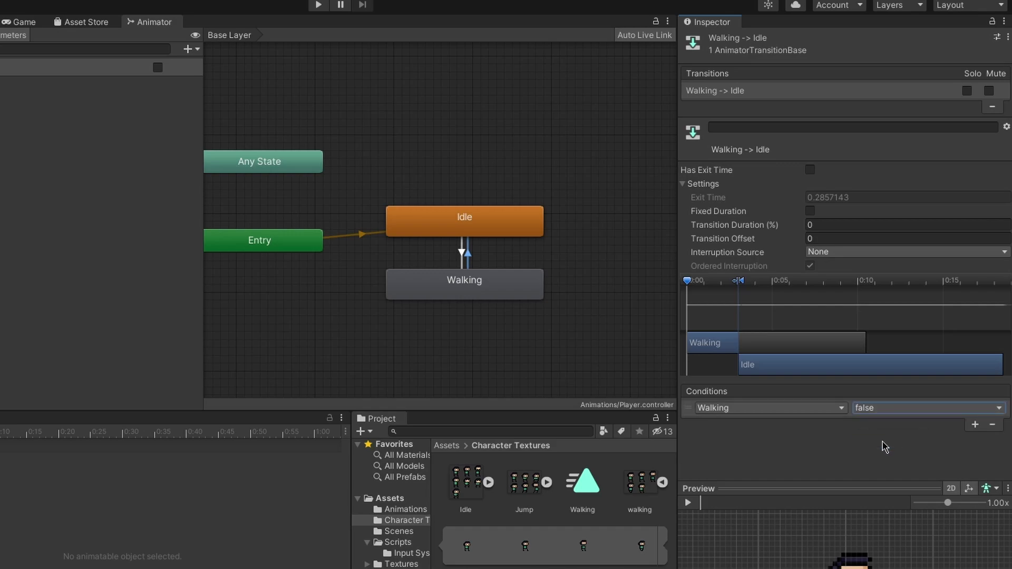
Step: Run the game in the Game view, move the character back and forth and jump to check its animation, and stop play mode
click(20, 22)
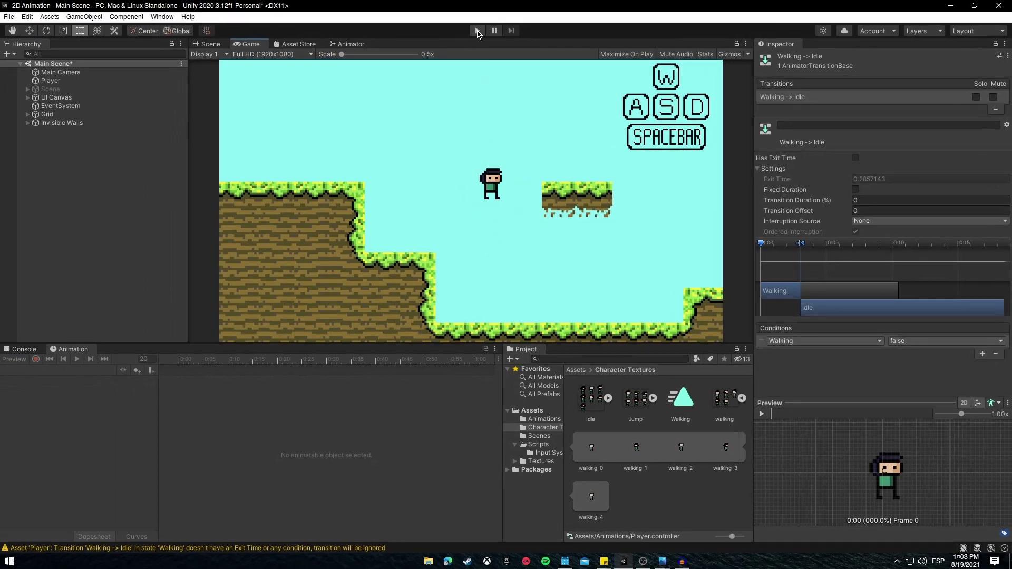
click(477, 31)
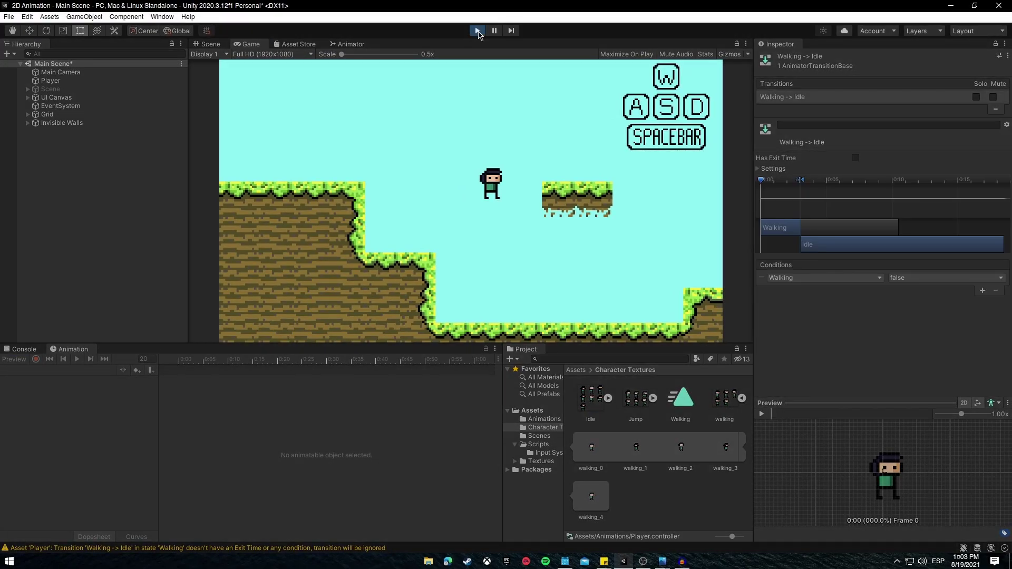
key(d)
key(a)
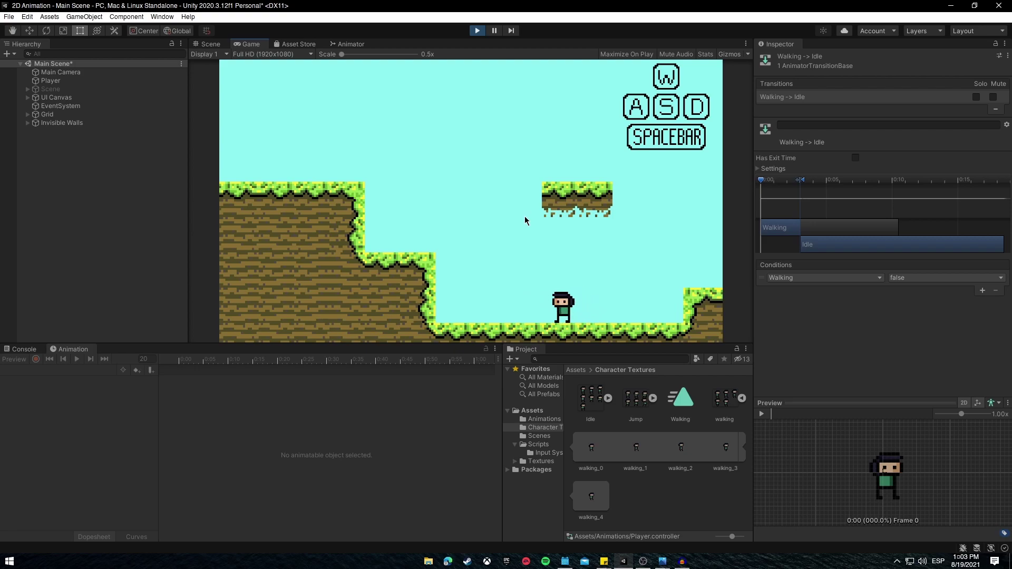
key(d)
key(a)
key(d)
key(a)
key(d)
key(a)
key(d)
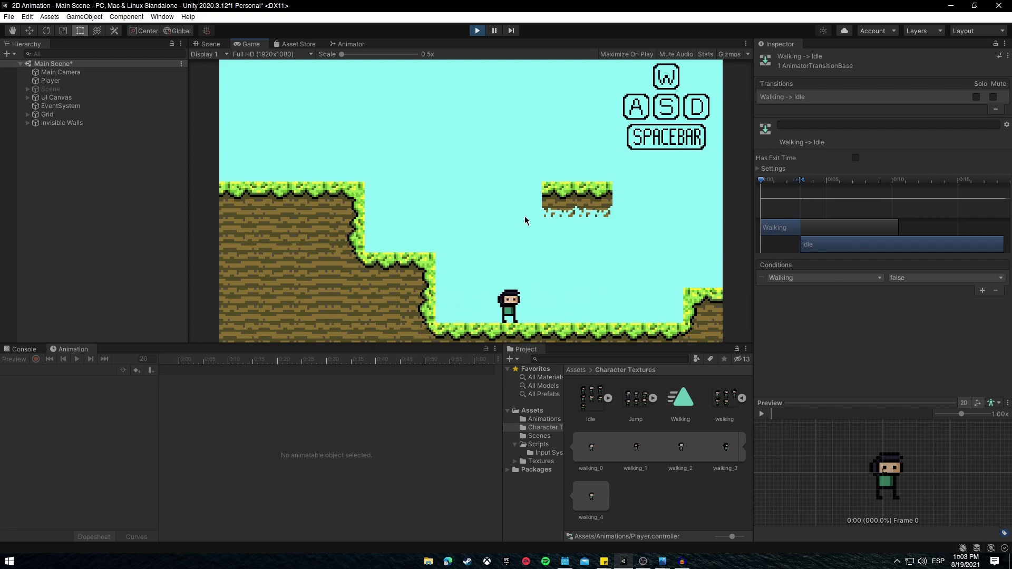
key(a)
key(d)
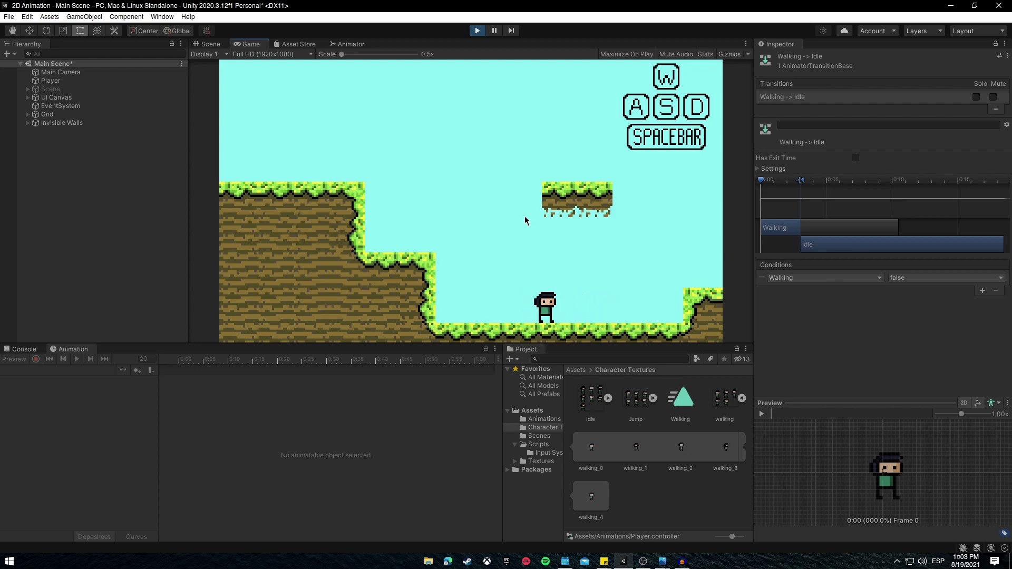
key(a)
key(d)
key(a)
key(space)
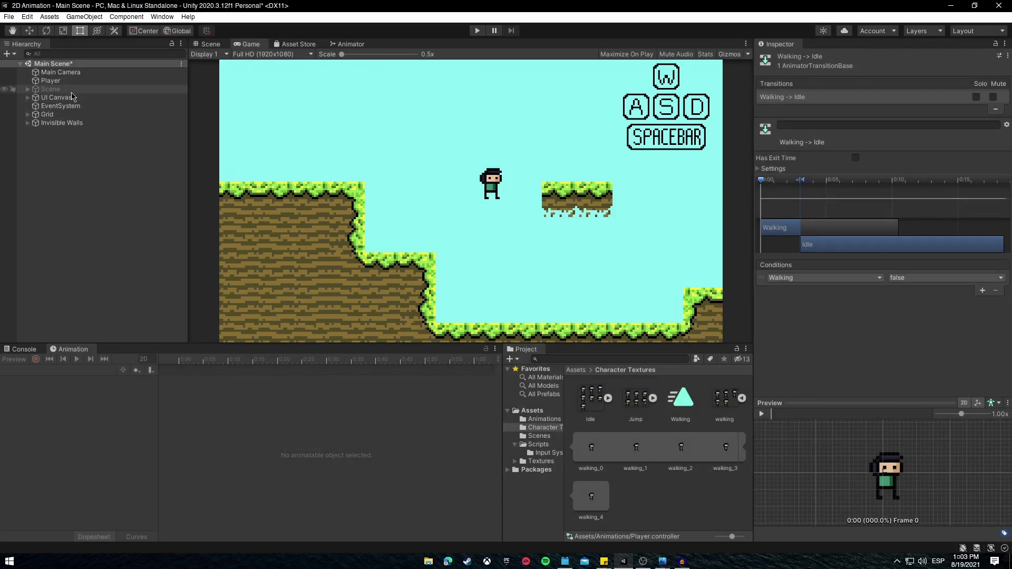
Step: Open the script attached to the Player object in Visual Studio
click(51, 81)
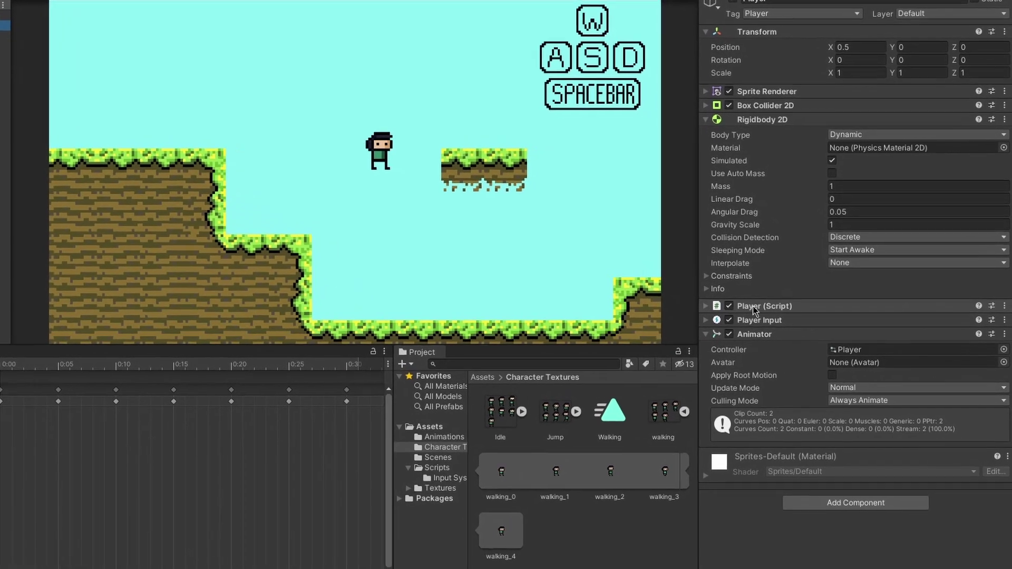
click(844, 312)
double_click(832, 320)
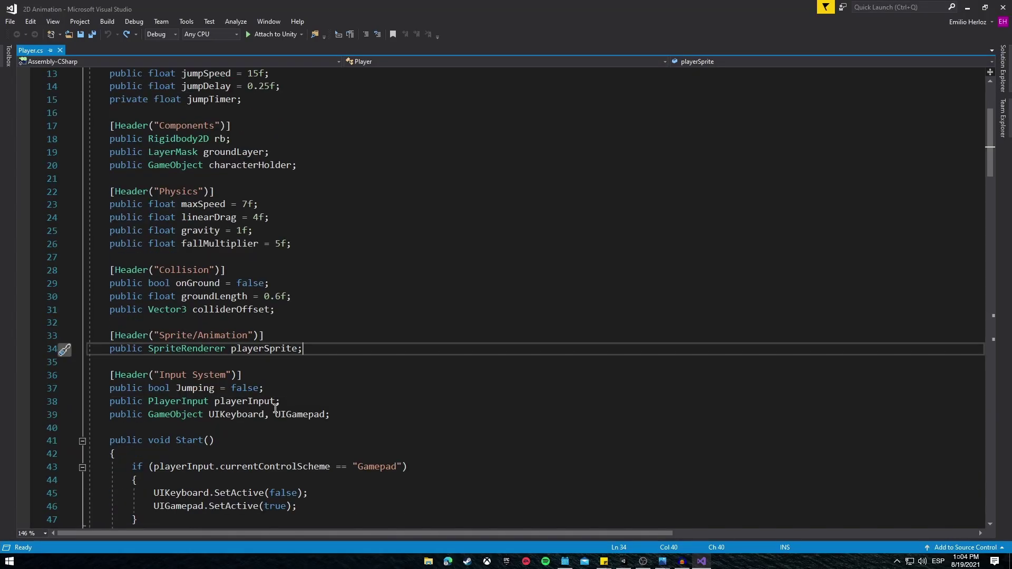
Step: Declare a public Animator variable named animator below playerSprite under the Sprite/Animation header
scroll(276, 409, up, 3)
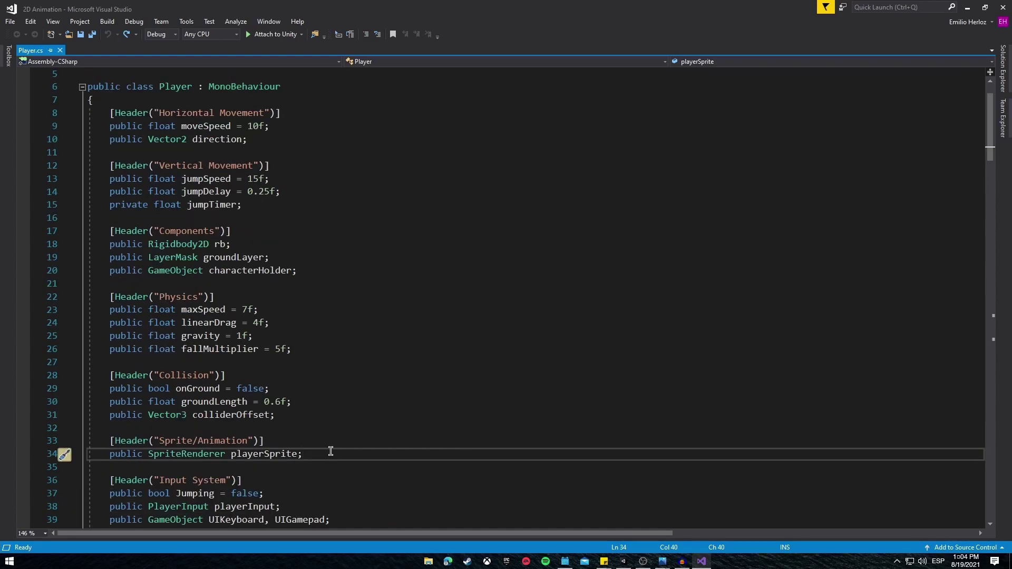
scroll(330, 450, down, 1)
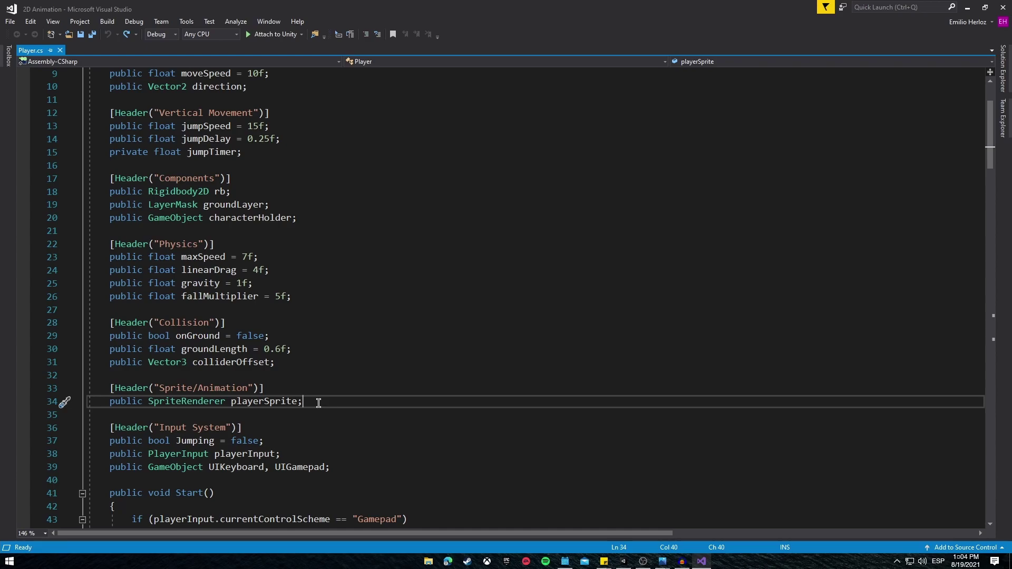
key(Return)
text(public )
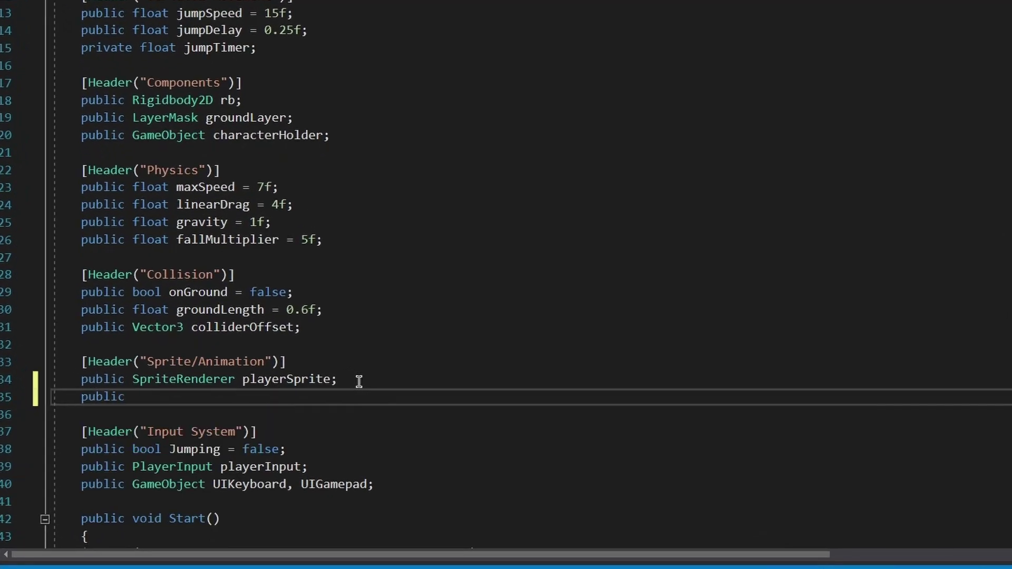
text(Animator )
text(animtor;)
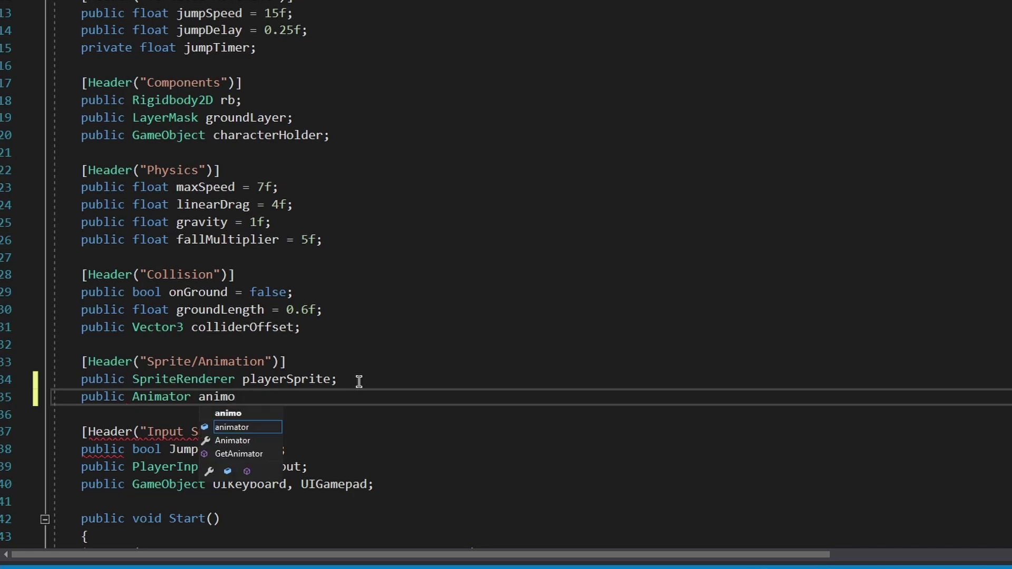
key(Left)
key(Left)
key(Left)
key(Left)
text(a)
key(End)
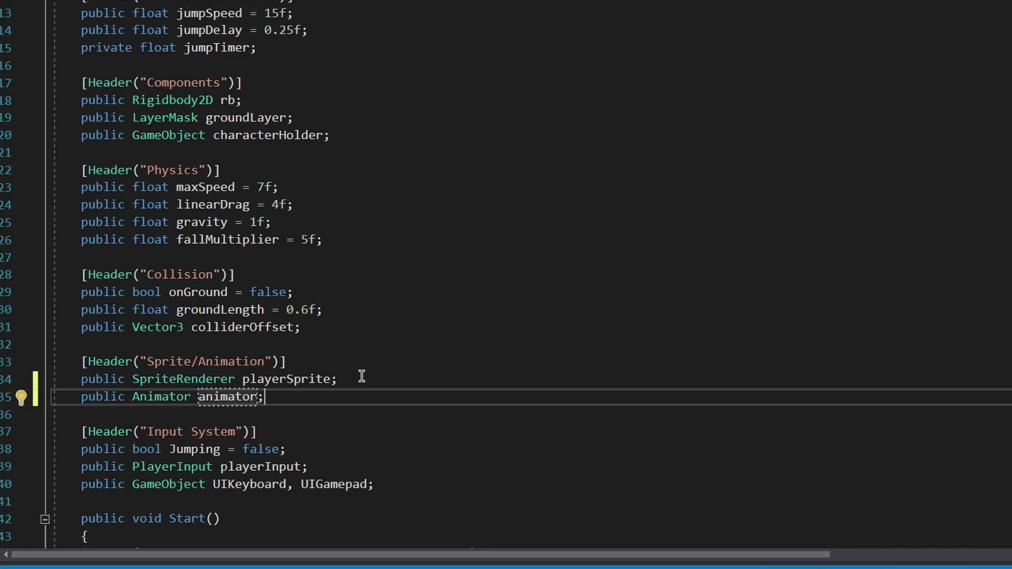
Step: Examine the Update method of the Player script, especially the Jumping check and the direction.x conditions that flip the sprite
scroll(464, 280, down, 6)
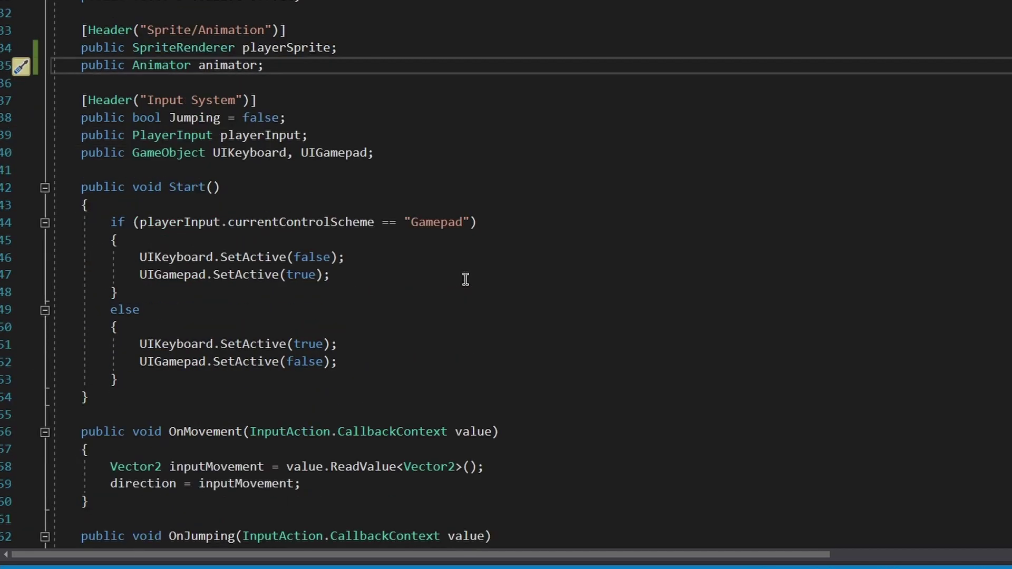
scroll(466, 279, down, 7)
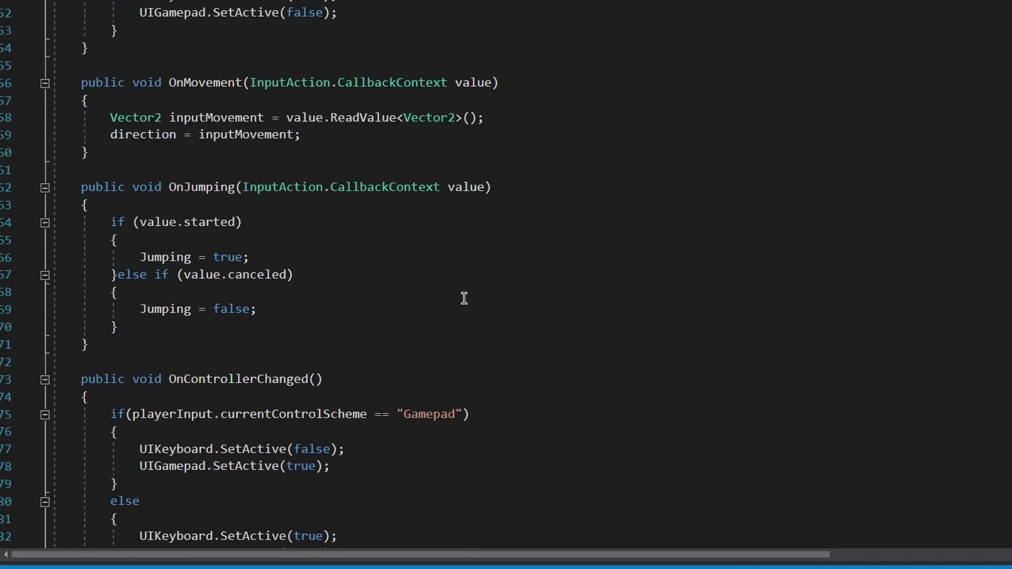
scroll(470, 298, down, 5)
scroll(305, 311, down, 3)
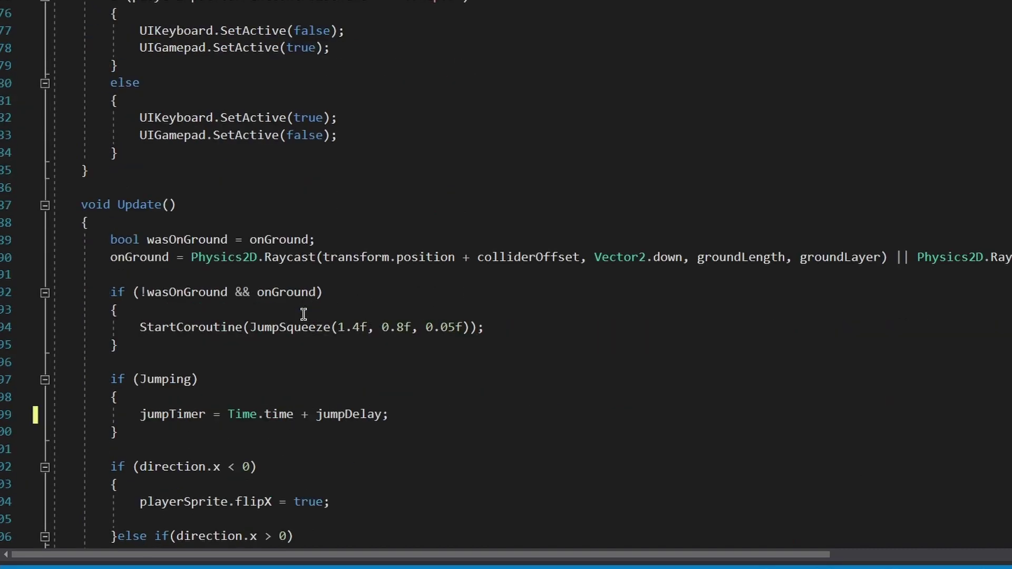
scroll(304, 311, down, 3)
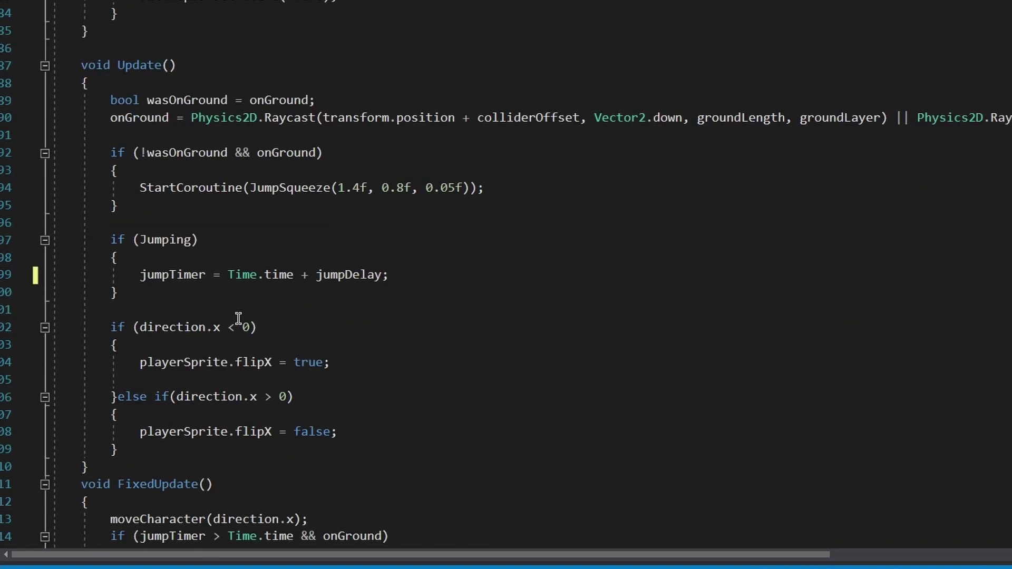
drag(328, 286, 125, 158)
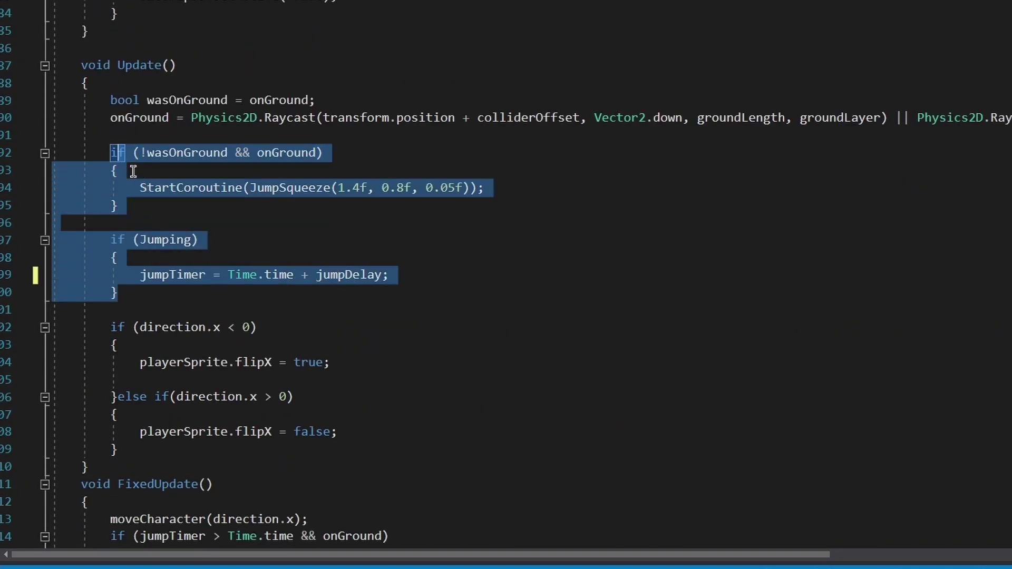
click(310, 279)
drag(117, 449, 108, 328)
click(348, 415)
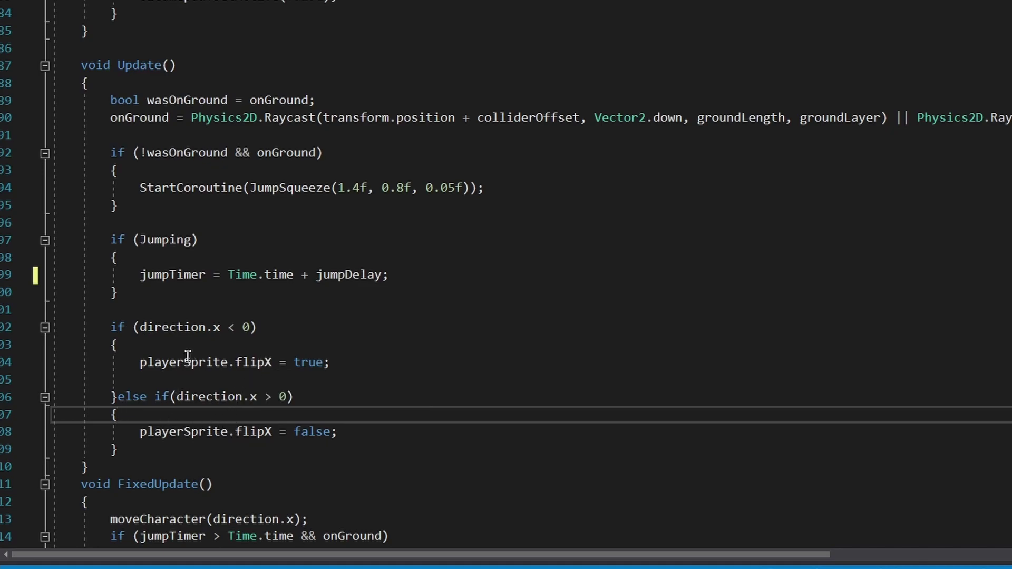
drag(133, 327, 199, 449)
Step: Add an else branch after the direction.x > 0 block in Update and begin an animator.SetBool call inside it
click(219, 446)
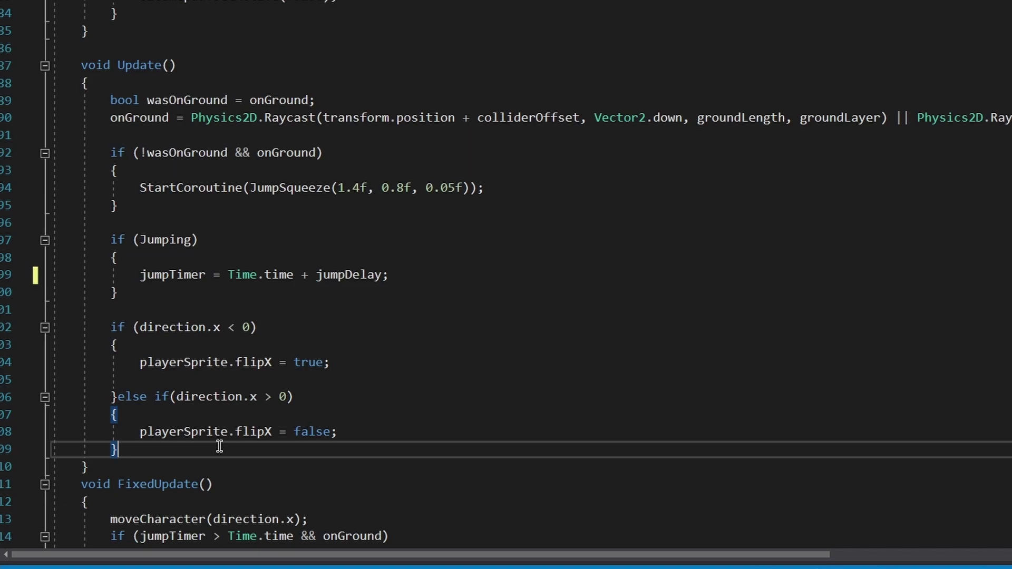
text(else {)
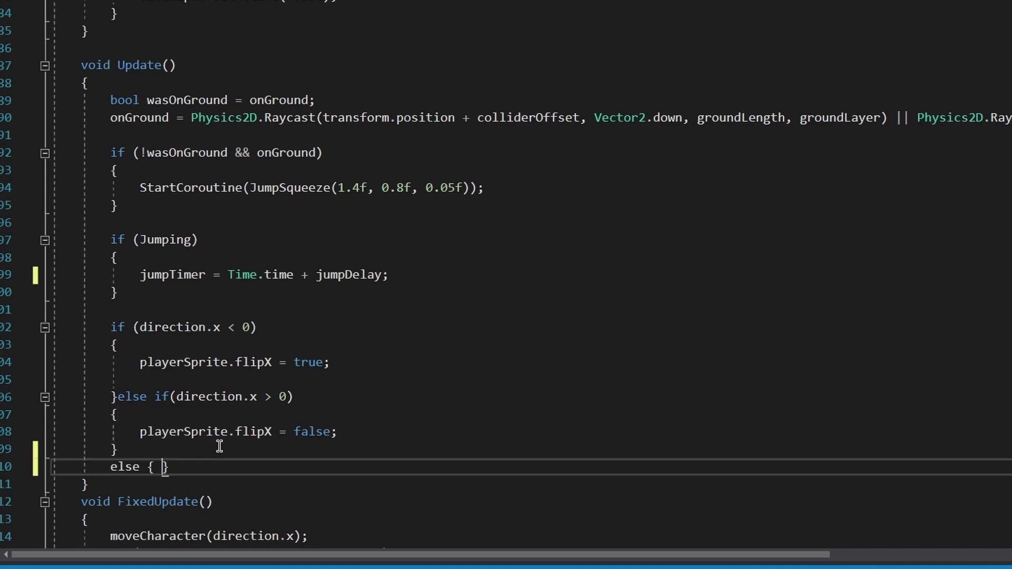
key(Return)
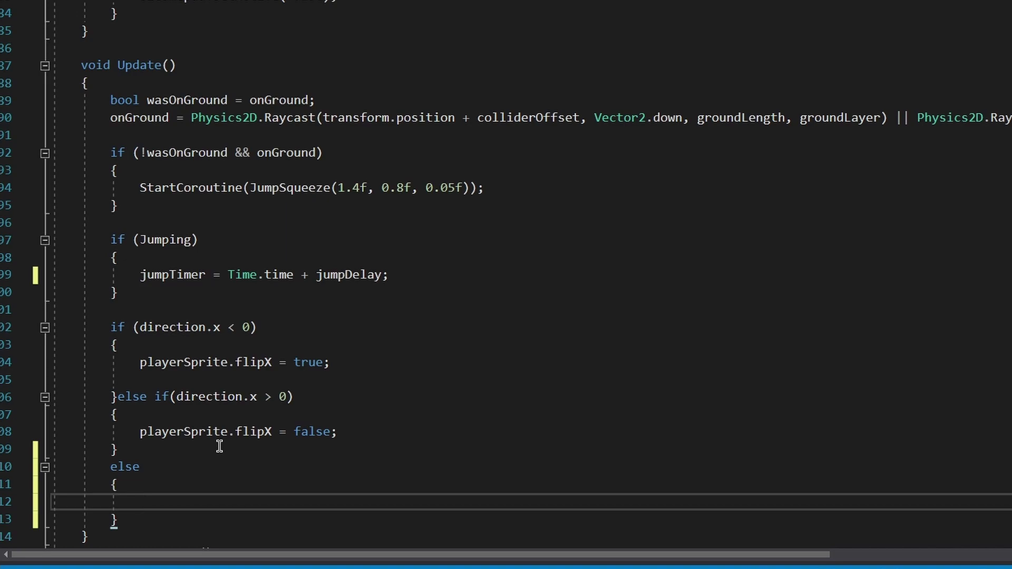
text(anima)
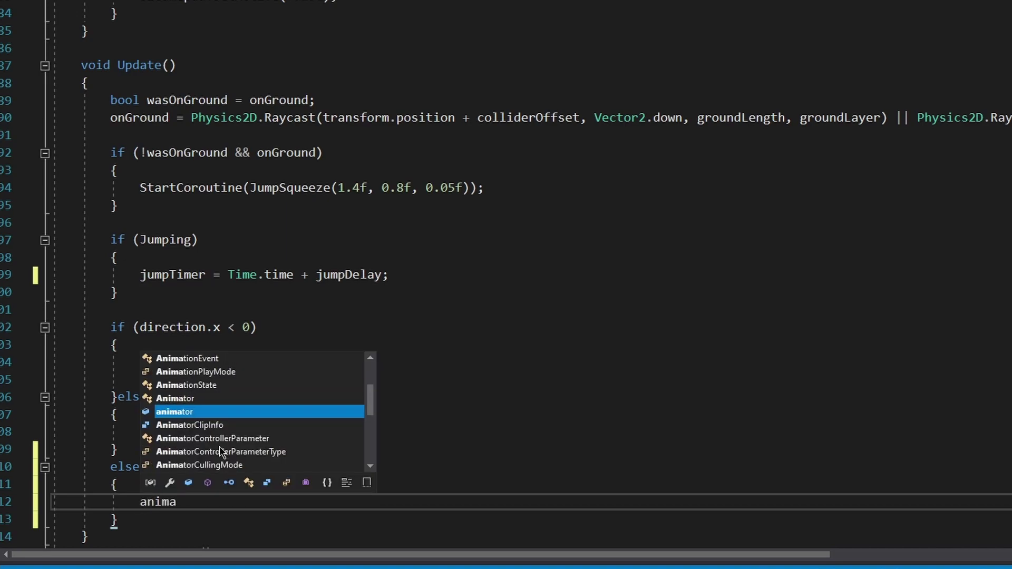
text(tor.setboo)
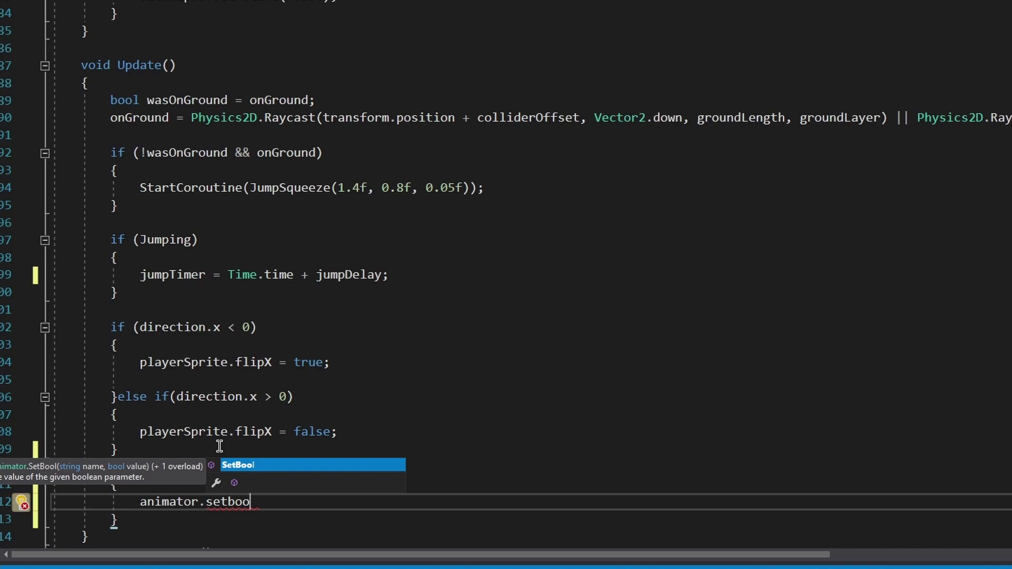
key(BackSpace)
key(BackSpace)
key(BackSpace)
text(tr)
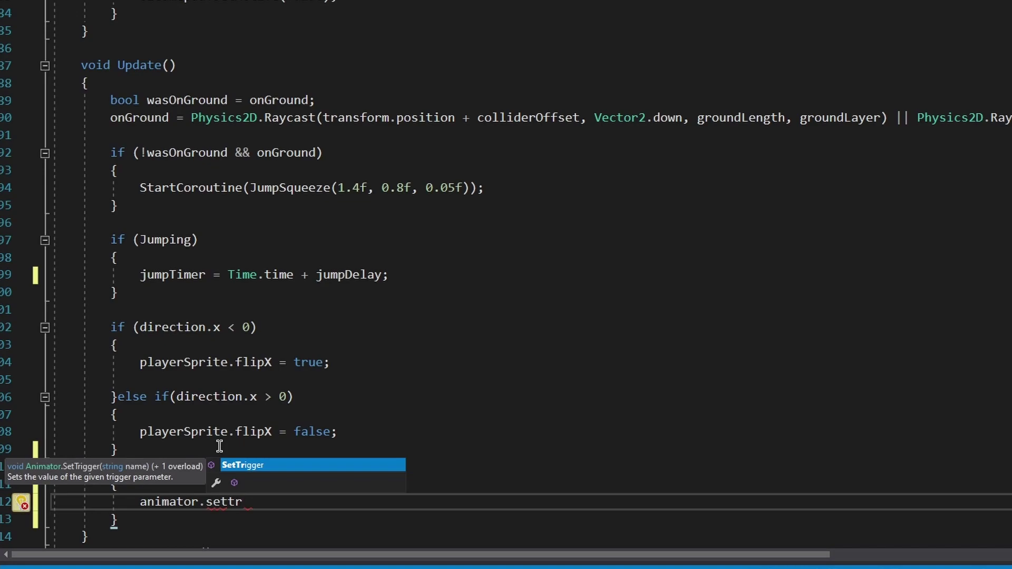
key(BackSpace)
key(BackSpace)
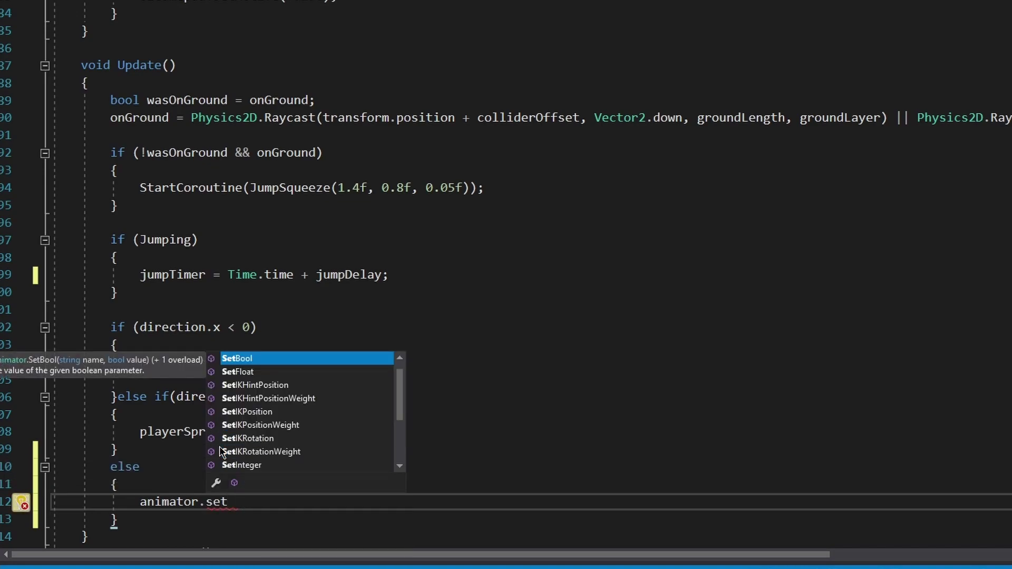
text(floa)
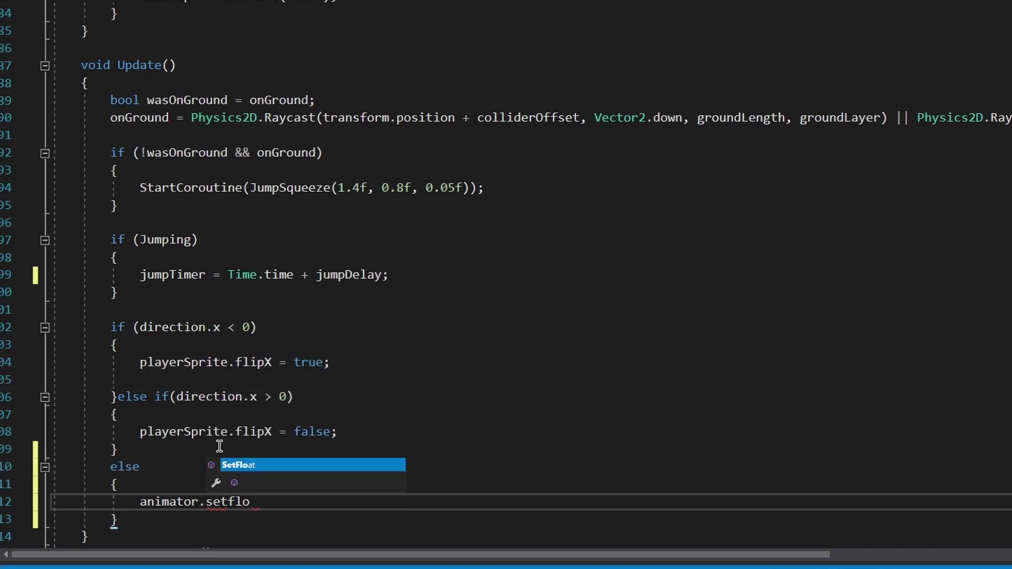
key(BackSpace)
key(BackSpace)
key(BackSpace)
key(BackSpace)
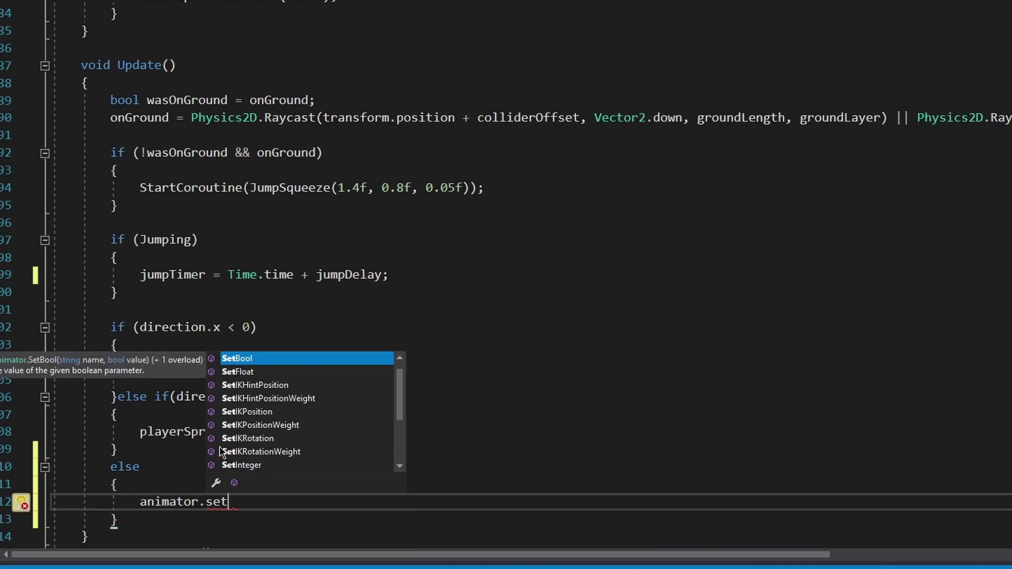
Step: Complete the statement in the else branch as animator.SetBool("Walking", false);
text(()
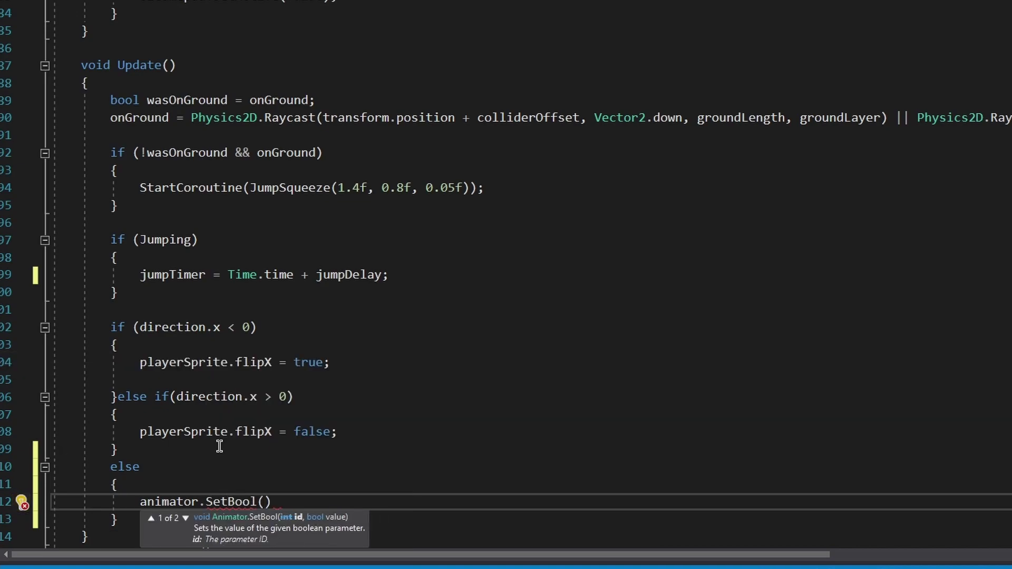
key(Down)
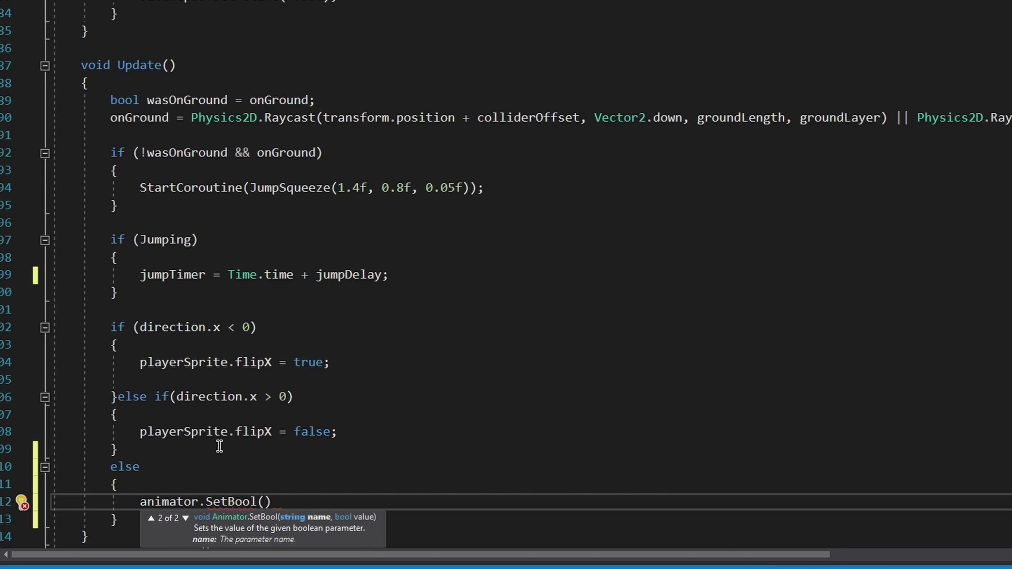
text("Walking")
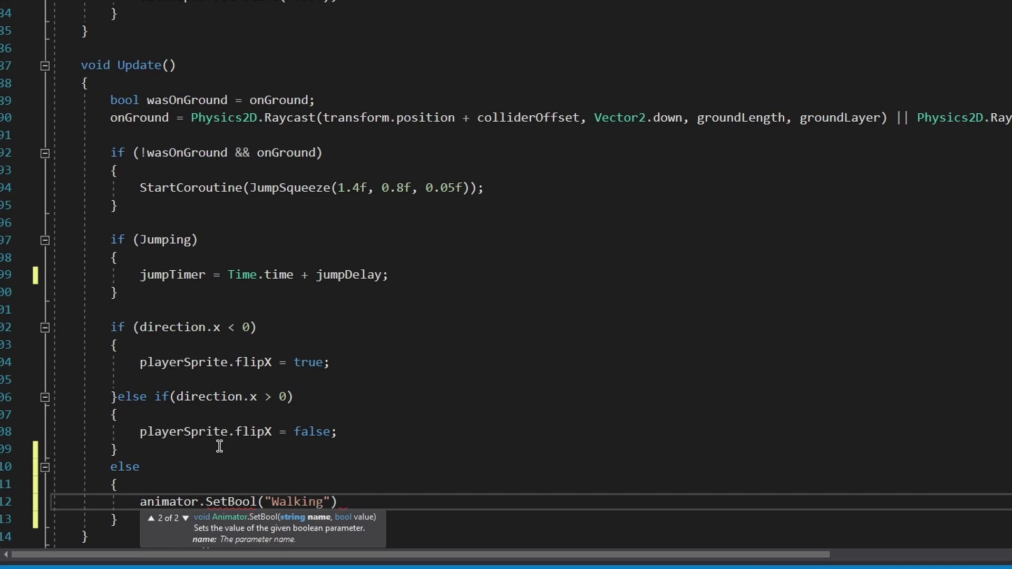
text(,)
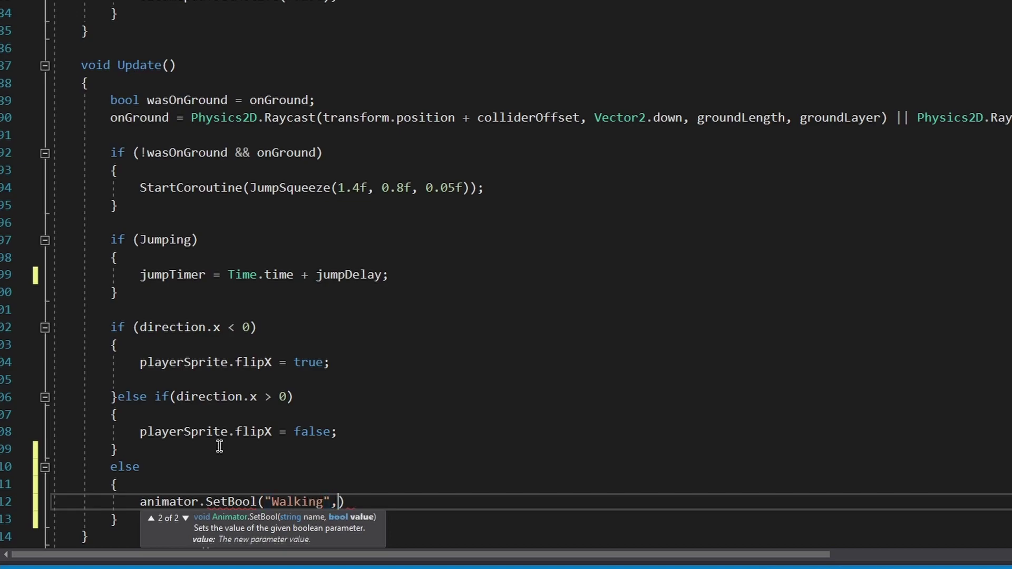
text( false;)
key(BackSpace)
key(Delete)
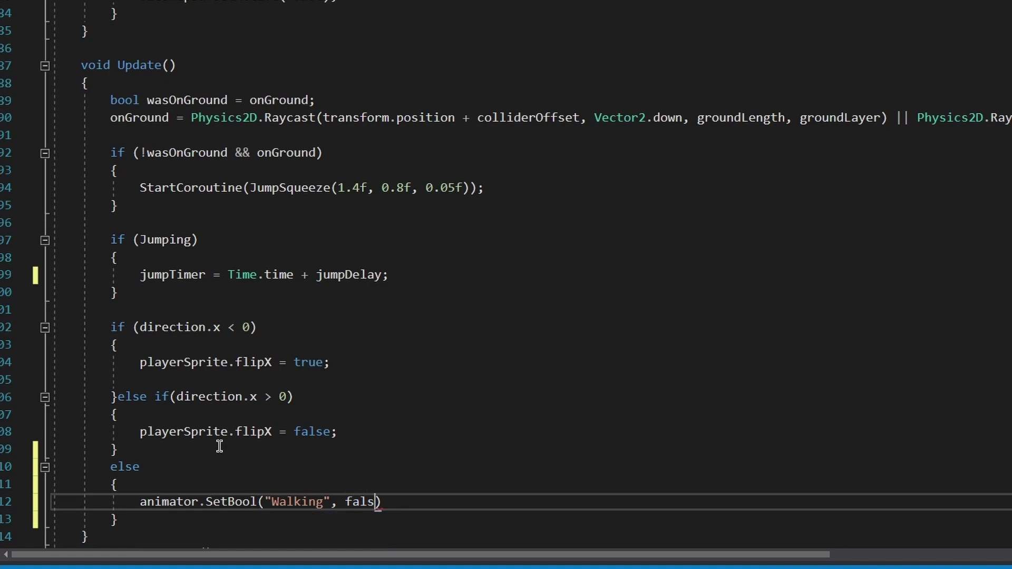
text();)
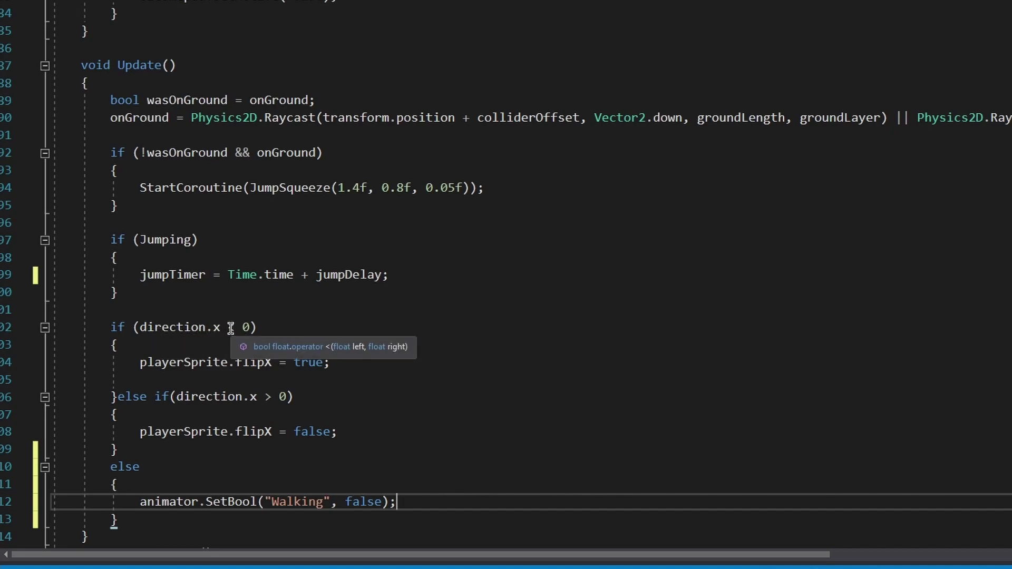
Step: Copy the SetBool statement below playerSprite.flipX = true in the direction.x < 0 branch and change its value to true
drag(411, 501, 139, 502)
key(ctrl+c)
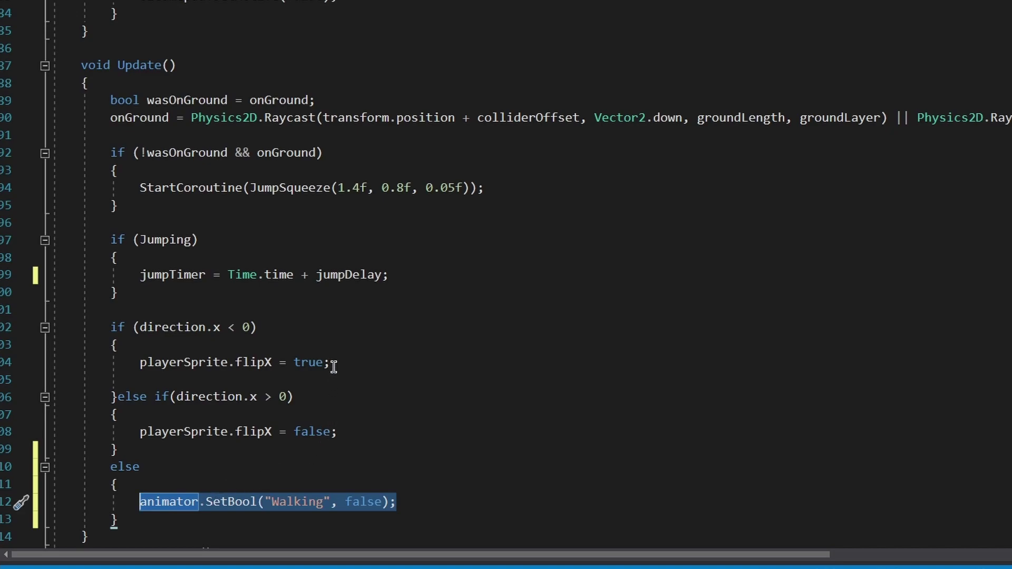
click(331, 362)
key(Return)
key(ctrl+v)
click(382, 380)
key(BackSpace)
key(BackSpace)
key(BackSpace)
key(BackSpace)
key(BackSpace)
text(true)
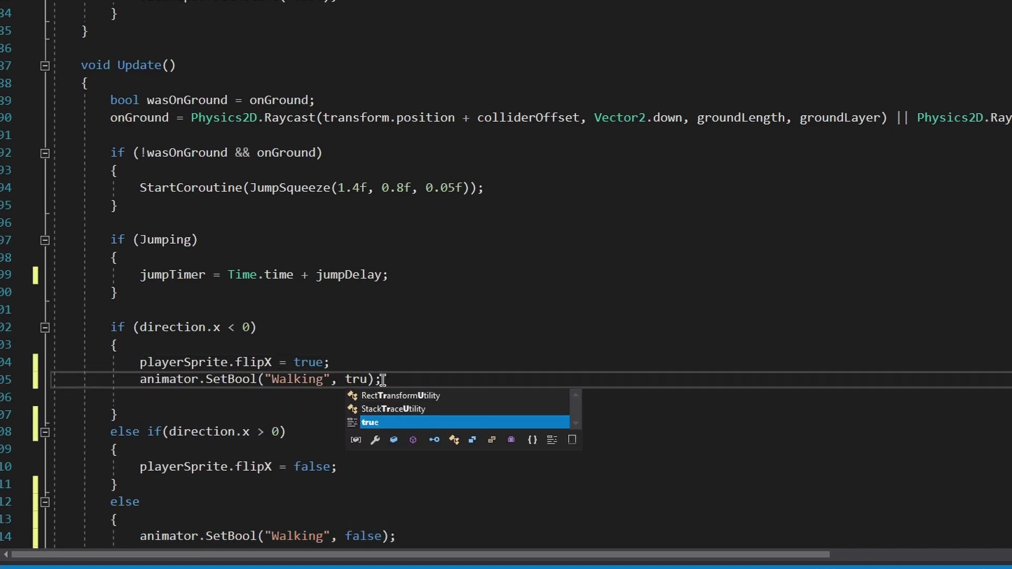
Step: Copy animator.SetBool("Walking", true); below playerSprite.flipX = false in the direction.x > 0 branch
drag(390, 380, 139, 380)
key(ctrl+c)
click(416, 468)
key(Return)
key(ctrl+v)
Step: Remove the blank line at the end of the direction.x < 0 branch and save the script
click(367, 397)
key(BackSpace)
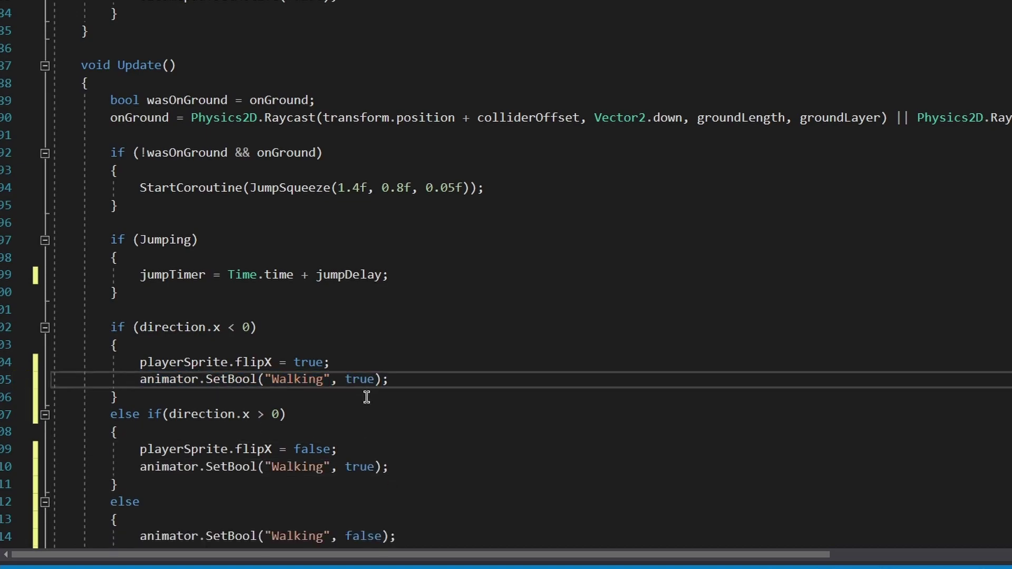
key(ctrl+s)
scroll(471, 403, down, 3)
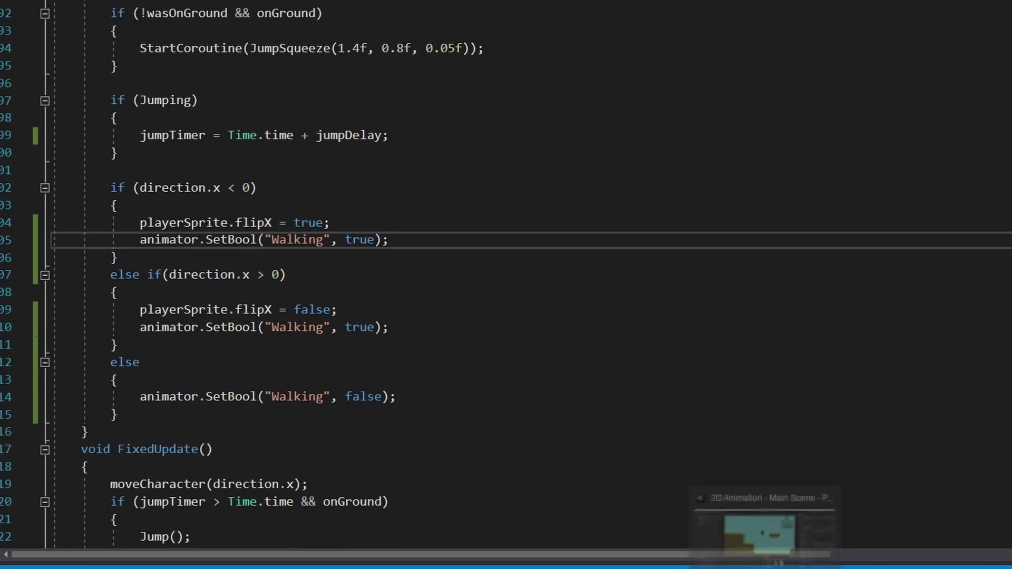
Step: Switch to Unity and assign the Player's Animator component to the Animator field of its Player script
key(alt+Tab)
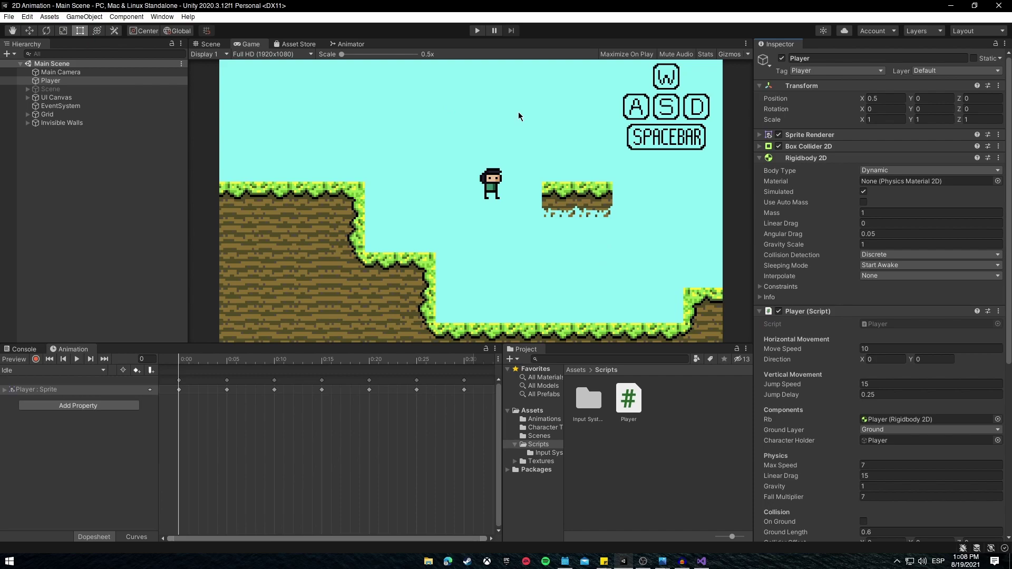
scroll(821, 325, down, 5)
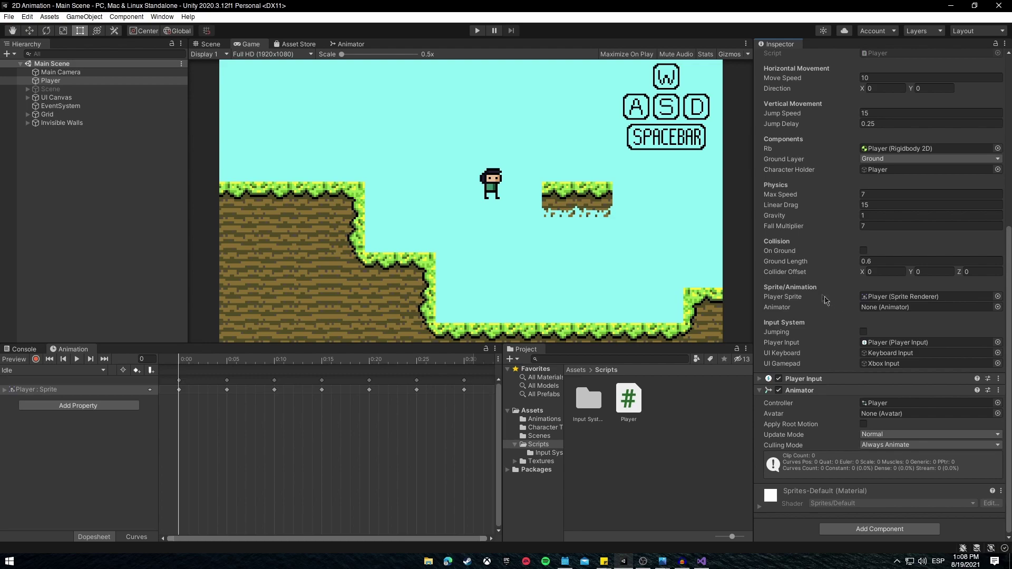
scroll(803, 316, up, 3)
scroll(803, 316, down, 3)
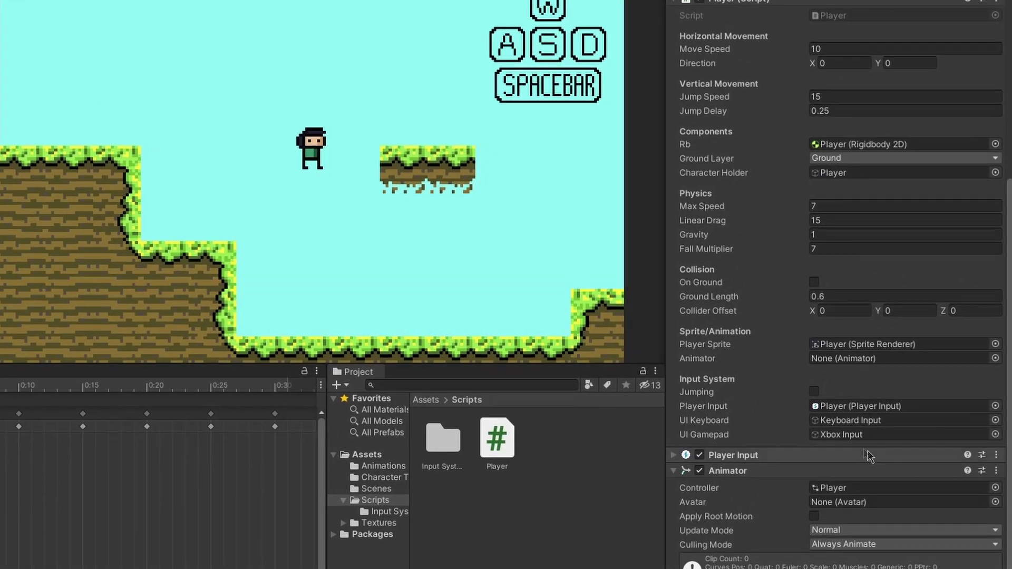
drag(738, 474, 837, 362)
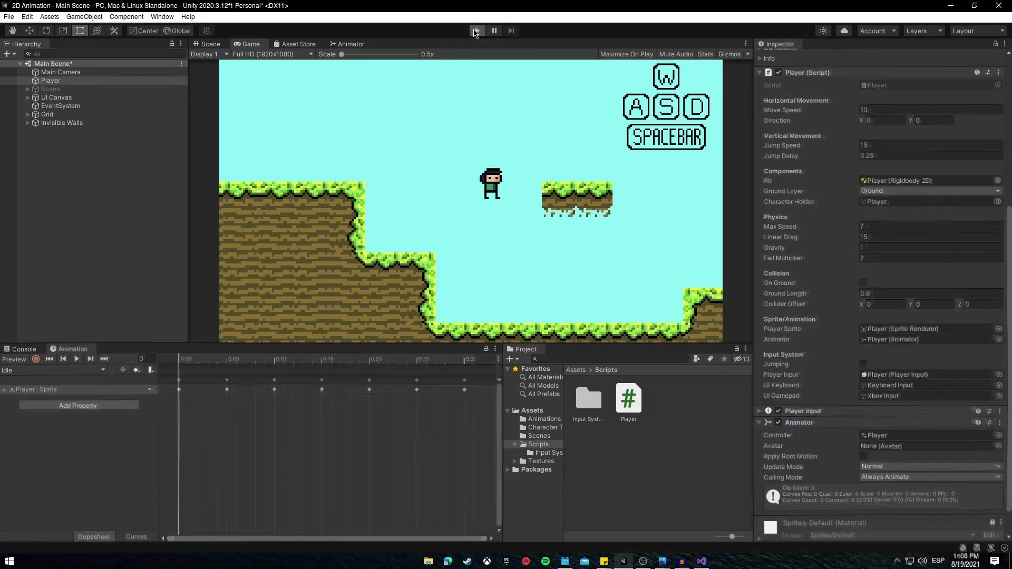
Step: Run the game and walk the character back and forth and jump between platforms to test the Idle and Walking animations
click(476, 31)
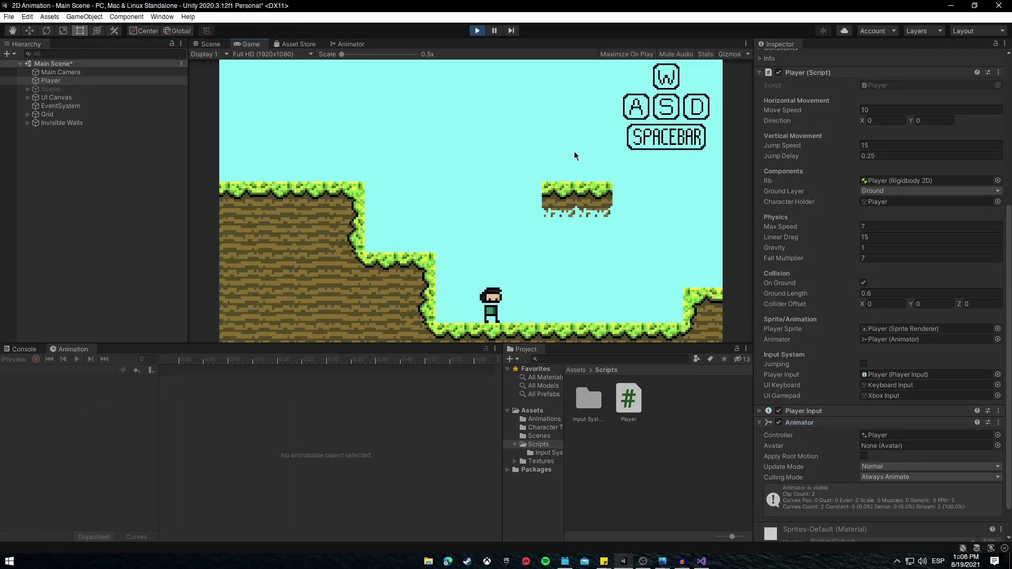
key(d)
key(a)
key(d)
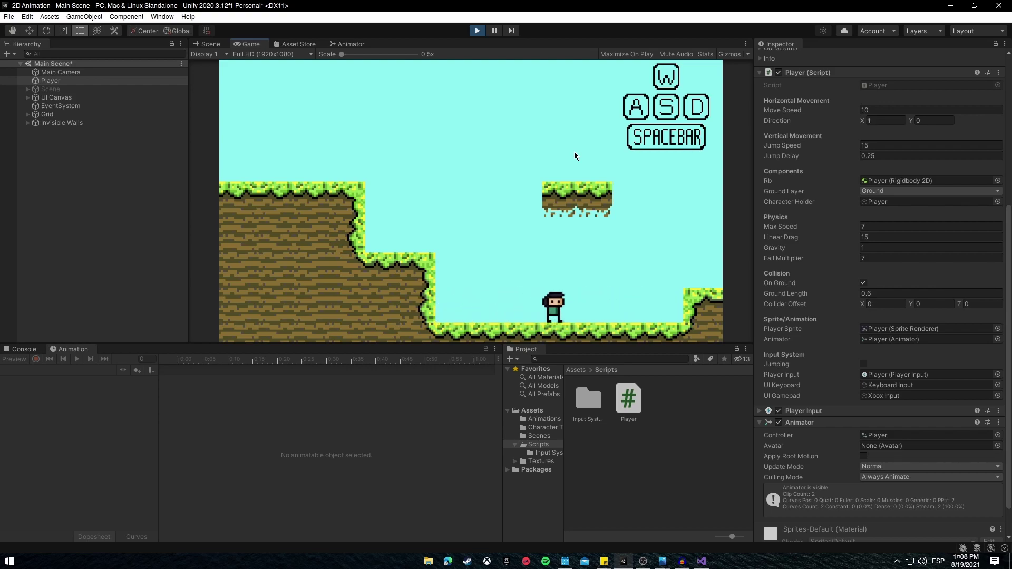
key(a)
key(d)
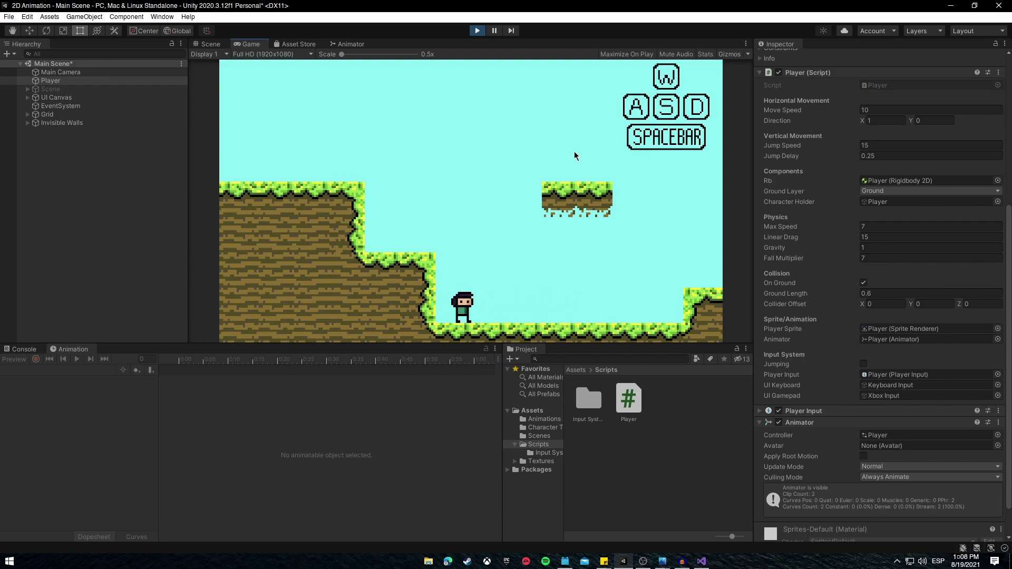
key(a)
key(space)
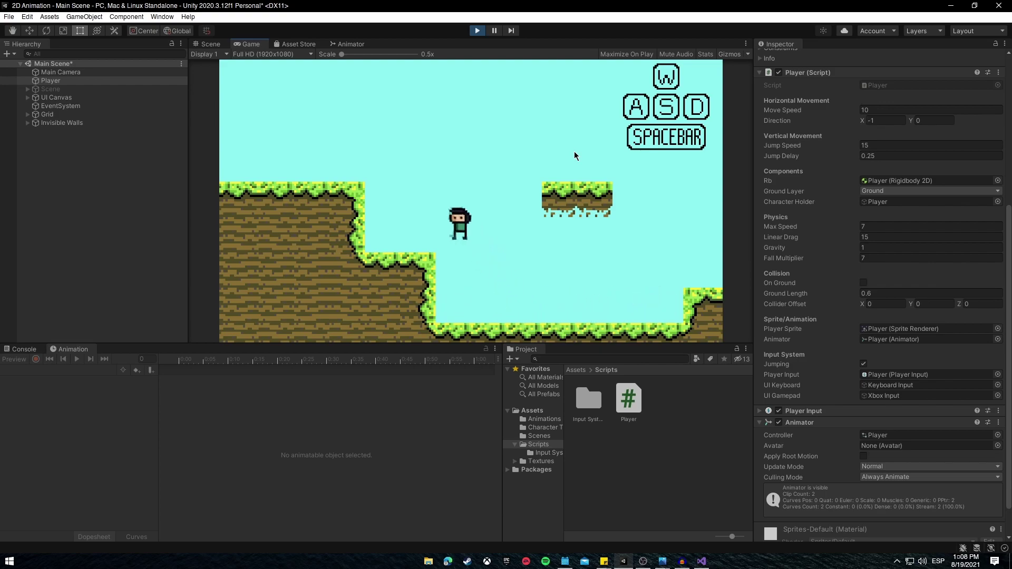
key(space)
key(d)
key(a)
key(space)
key(d)
key(d)
key(space)
key(a)
key(space)
key(d)
key(a)
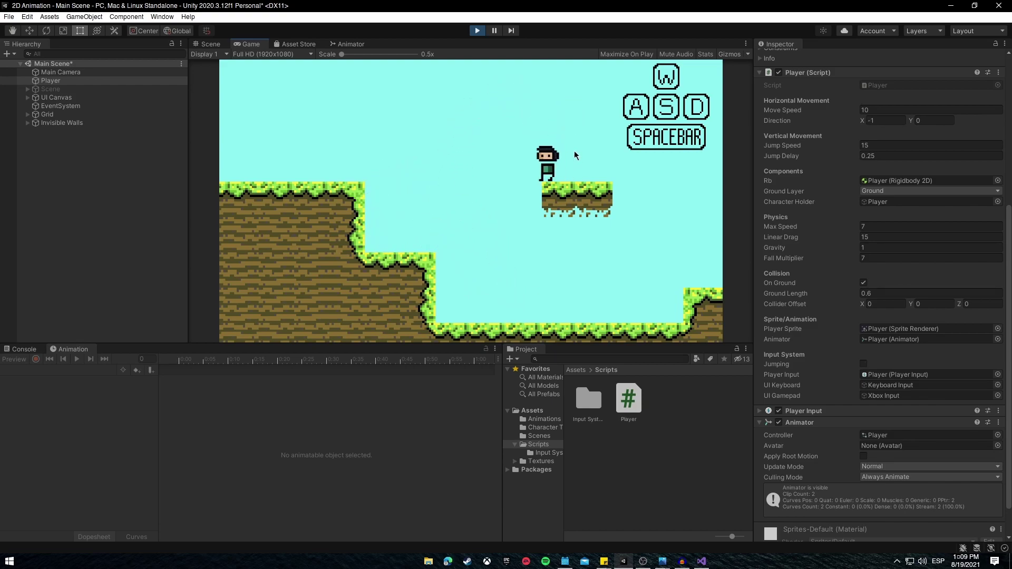
key(space)
key(d)
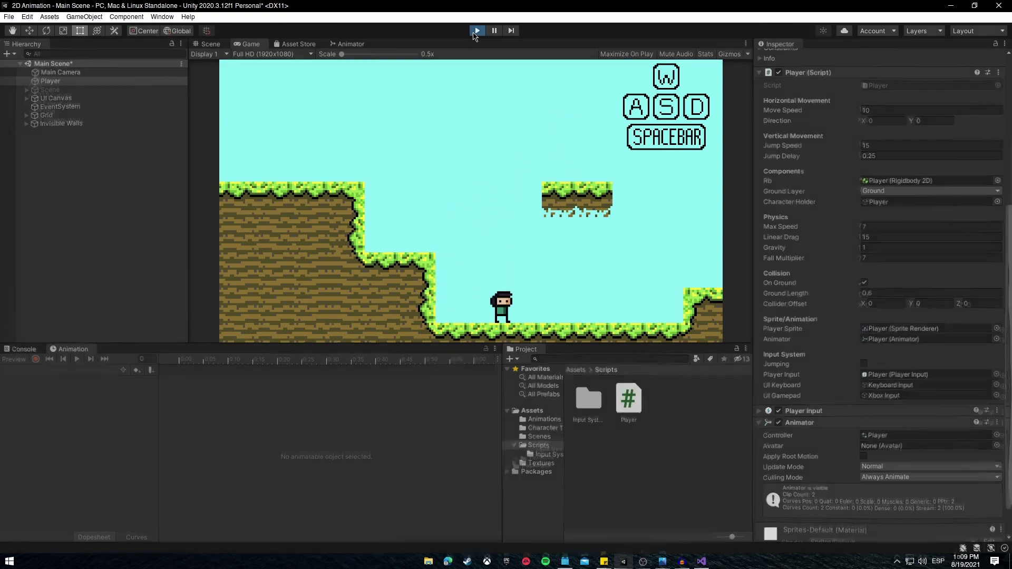
Step: Stop the running game and open the Character Textures folder, collapsing the walking sprite sheet
key(ctrl+p)
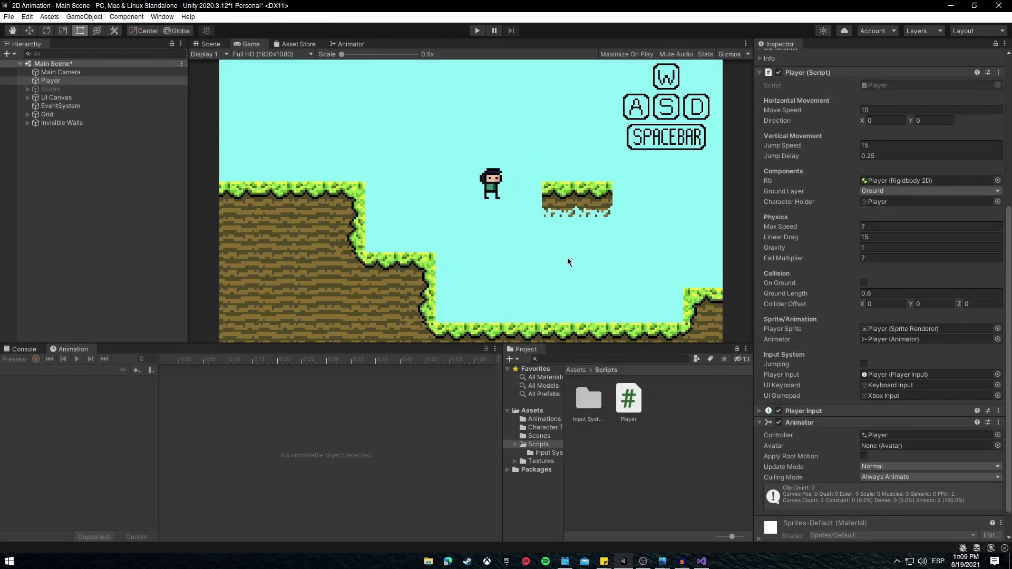
click(547, 429)
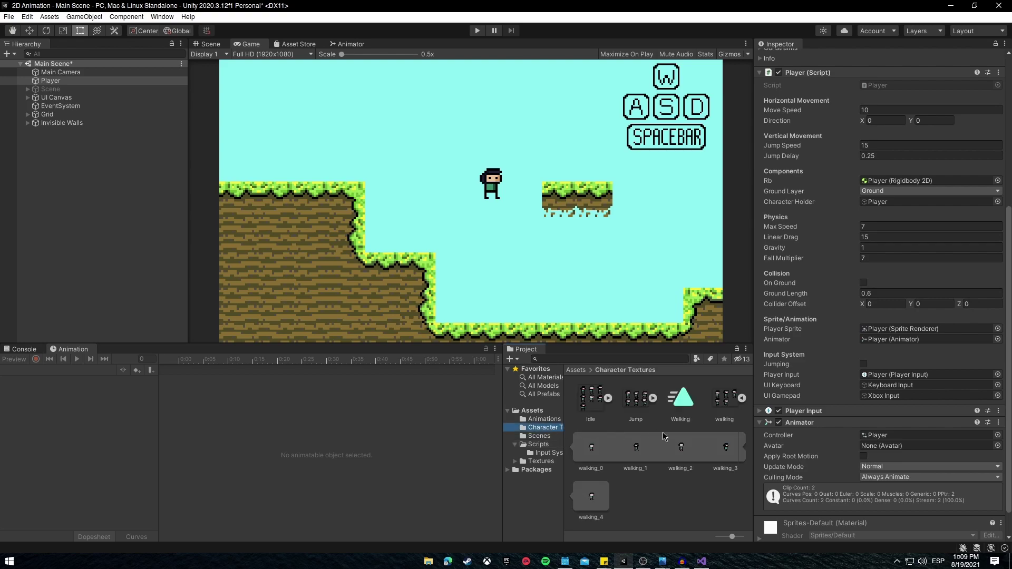
click(742, 399)
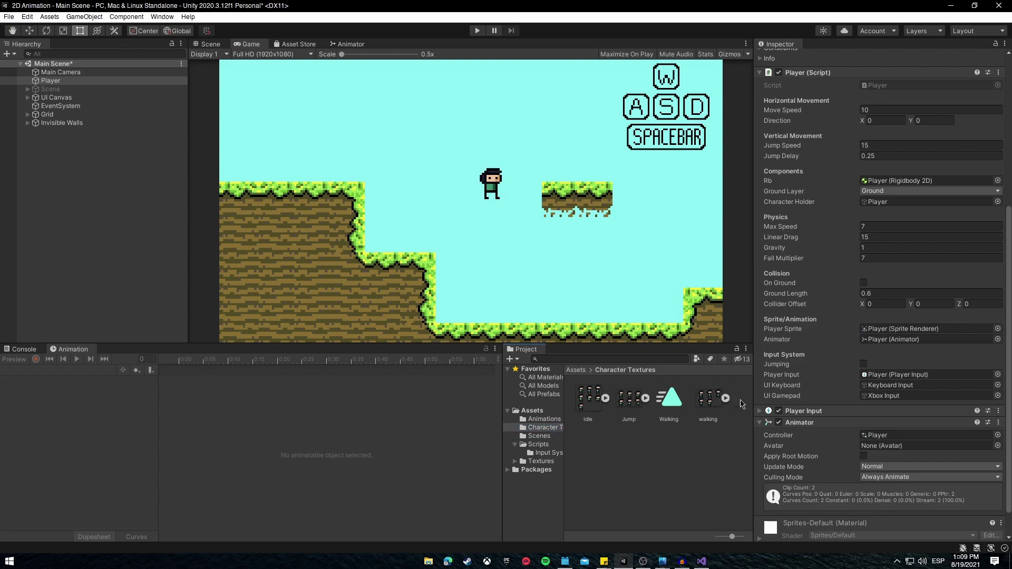
Step: Create a new animation clip for the Player named Jumping in the Animations folder
click(52, 82)
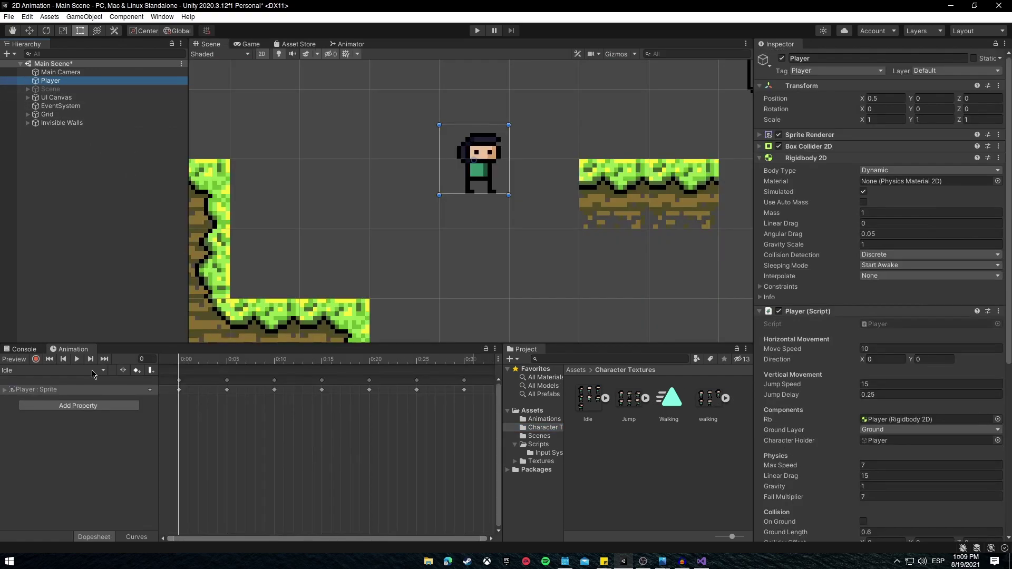
click(53, 370)
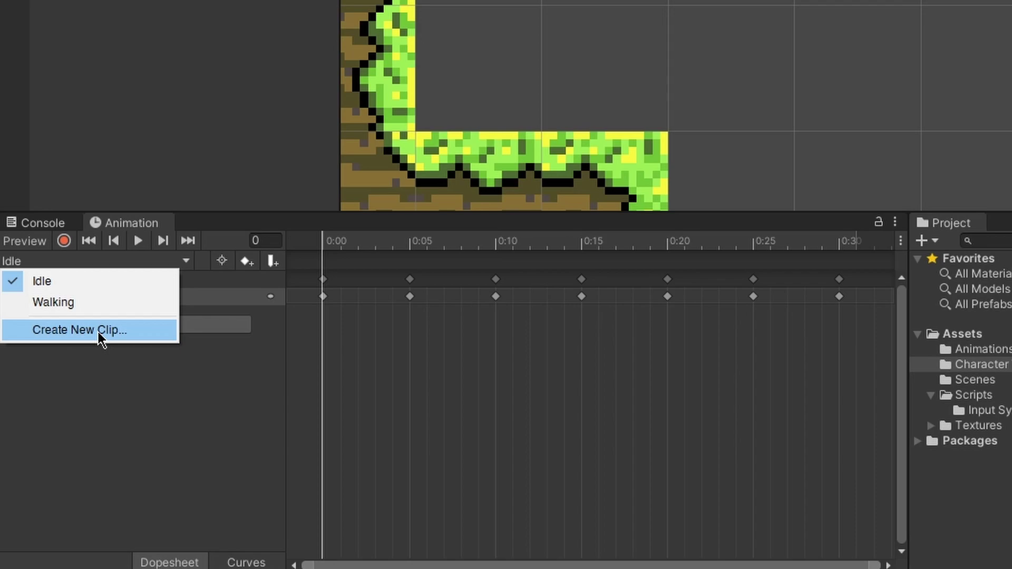
click(79, 331)
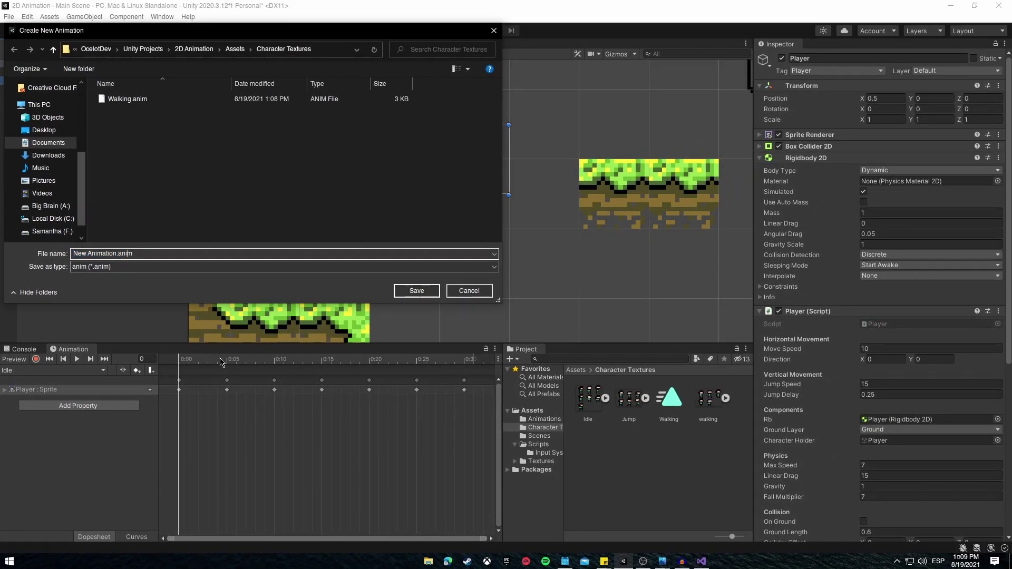
text(Jumpi)
key(BackSpace)
text(umping)
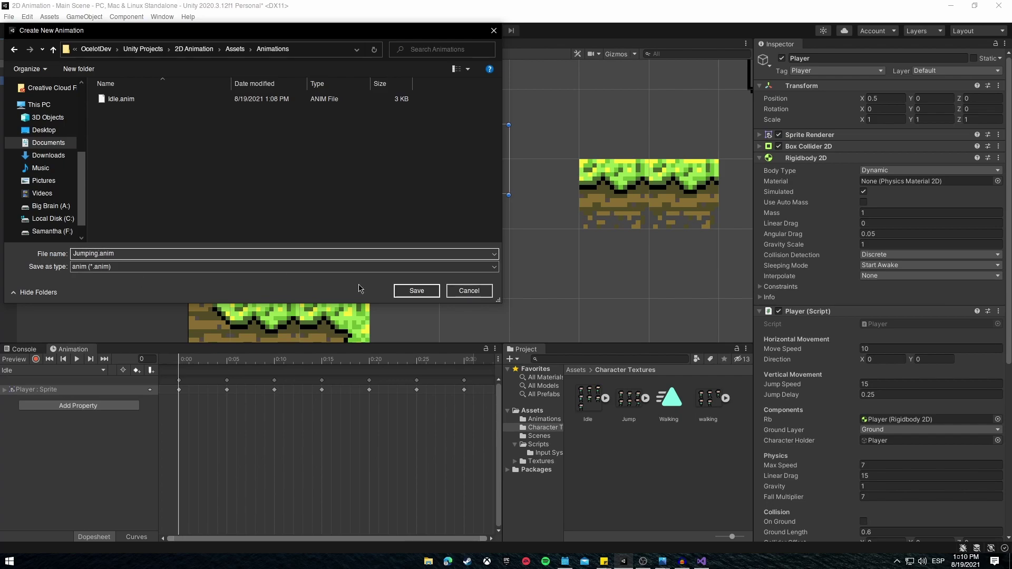
key(Return)
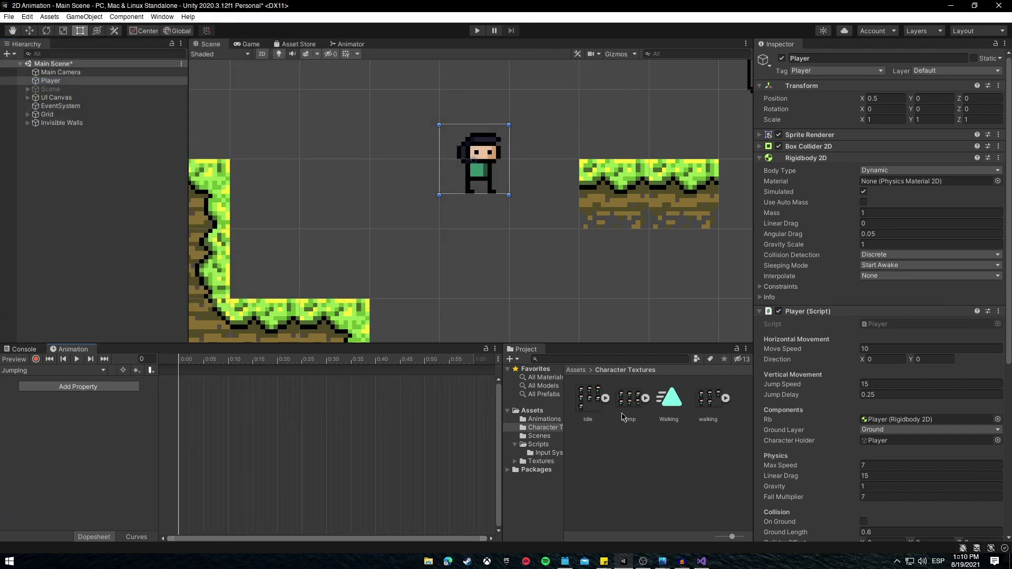
Step: Add the sprites Jump_0 to Jump_5 from the Jump sheet to the Jumping clip's timeline
click(645, 398)
click(683, 399)
click(653, 399)
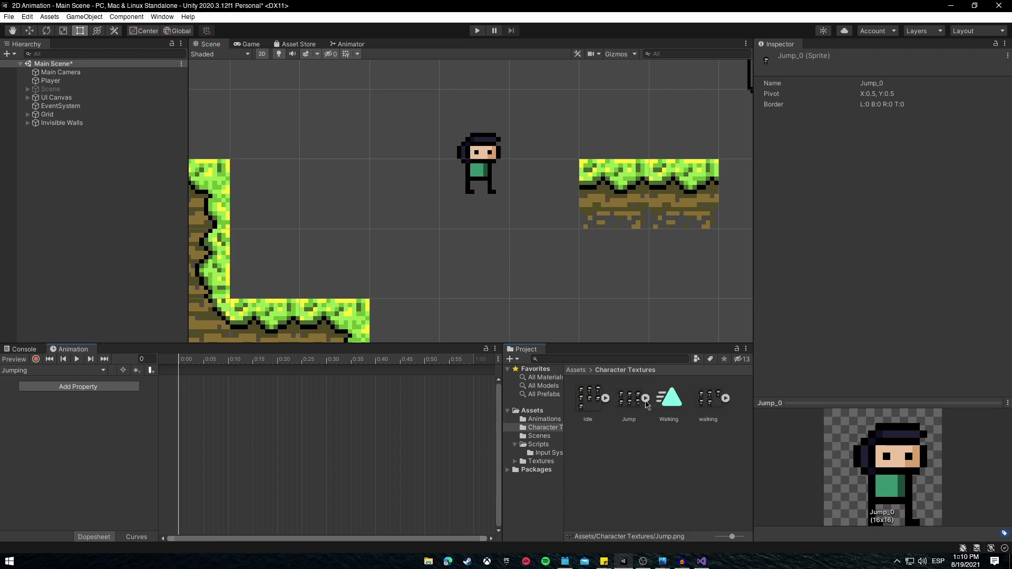
click(646, 399)
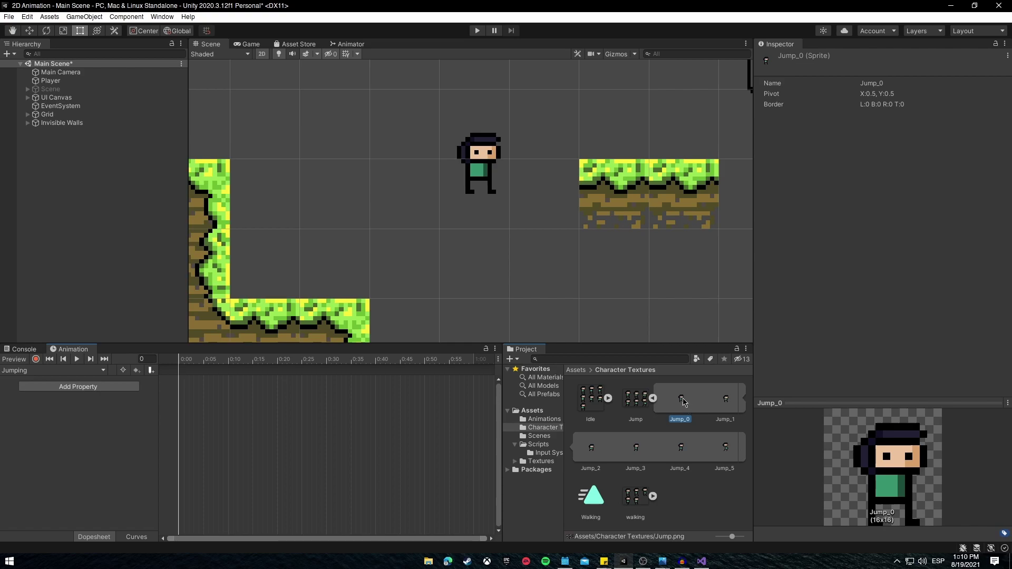
shift+click(725, 448)
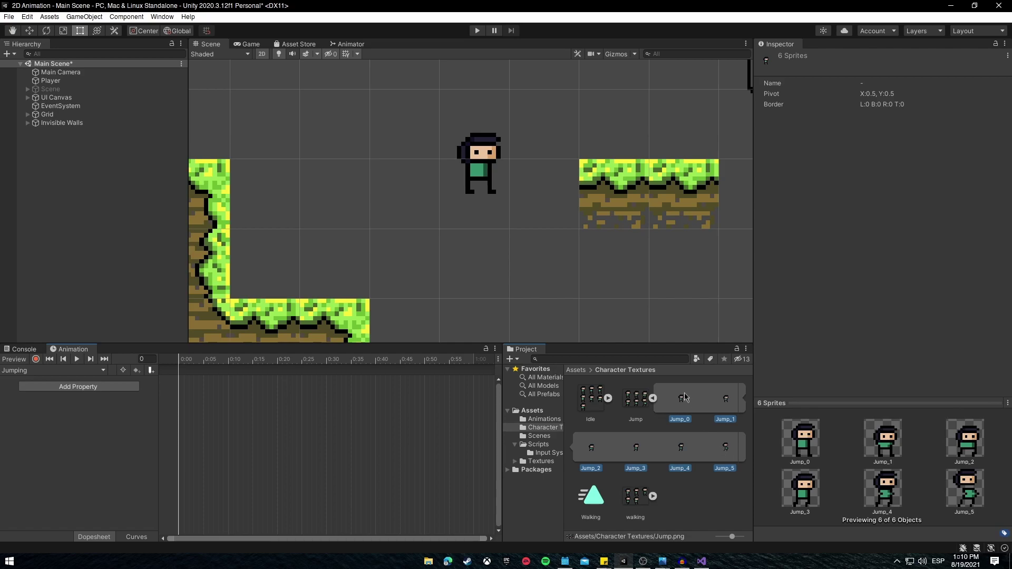
drag(683, 395, 245, 389)
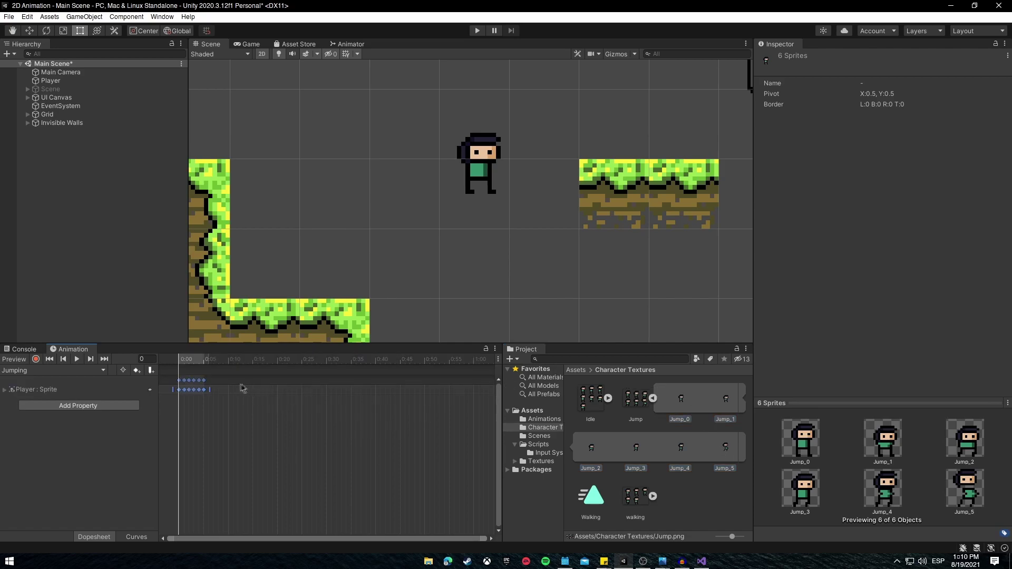
Step: Space the Jumping clip's sprite keyframes three frames apart, from 0:00 to 0:15, and preview the animation
click(78, 359)
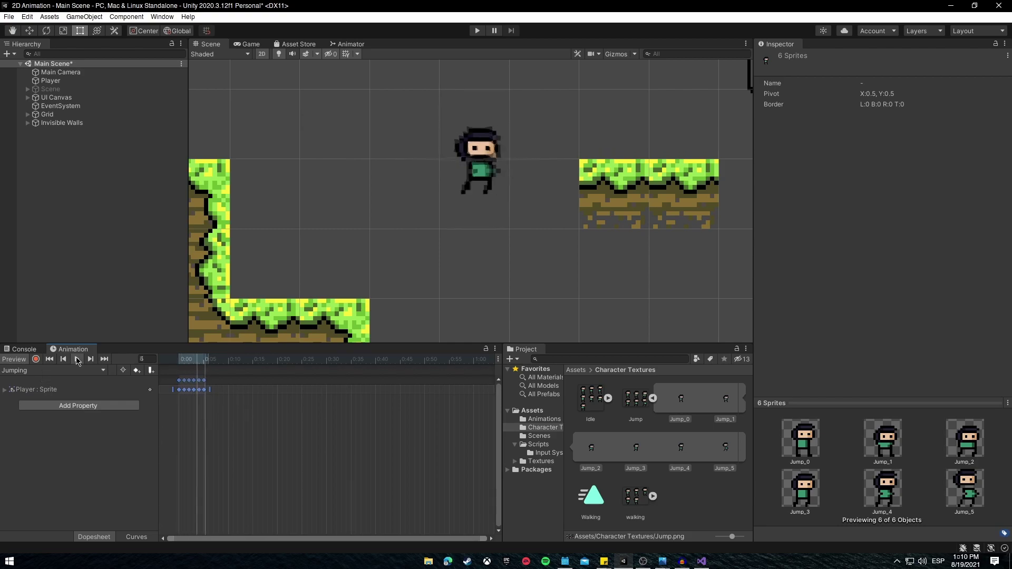
click(78, 359)
drag(258, 413, 193, 385)
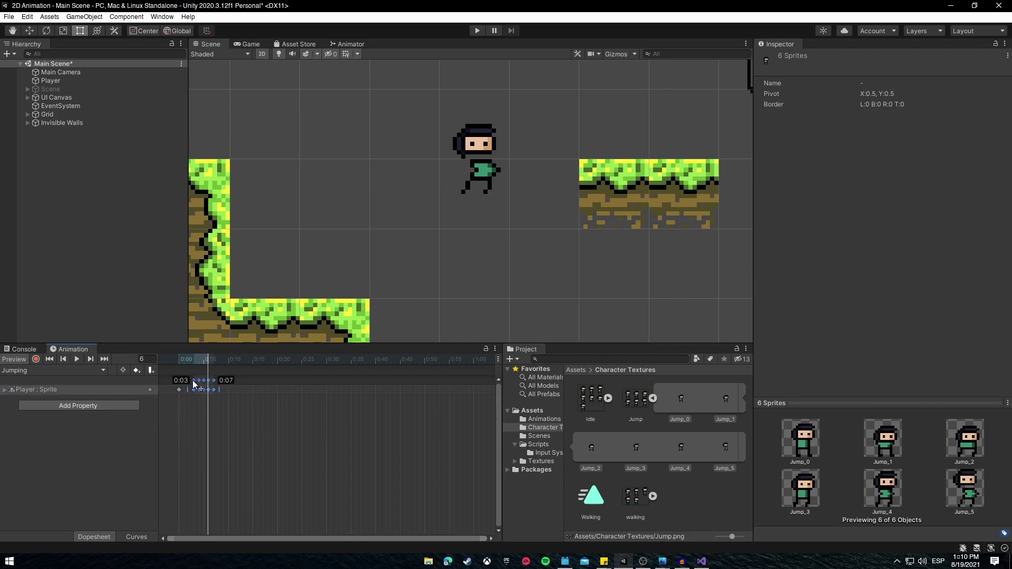
drag(193, 385, 224, 383)
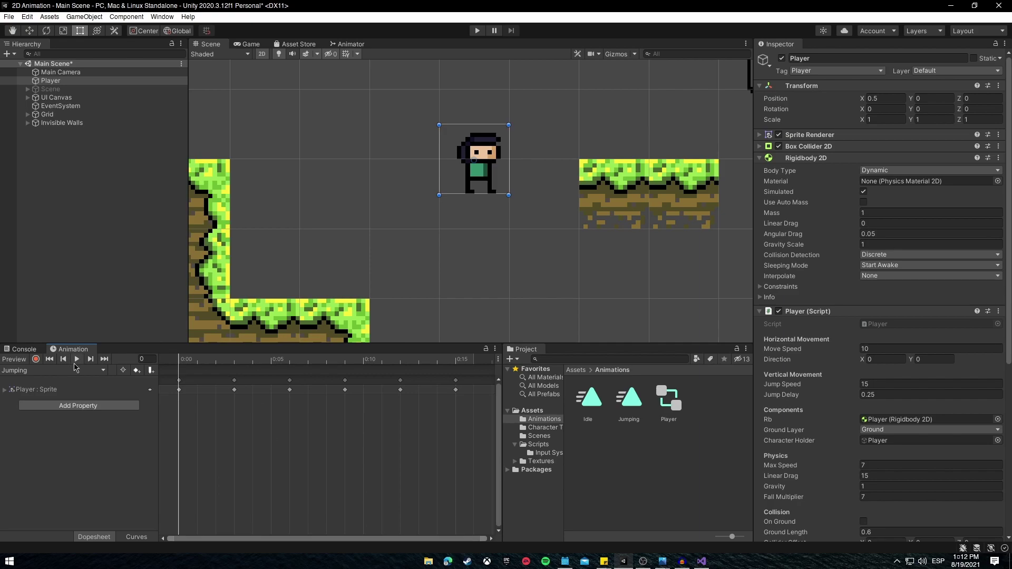
click(77, 360)
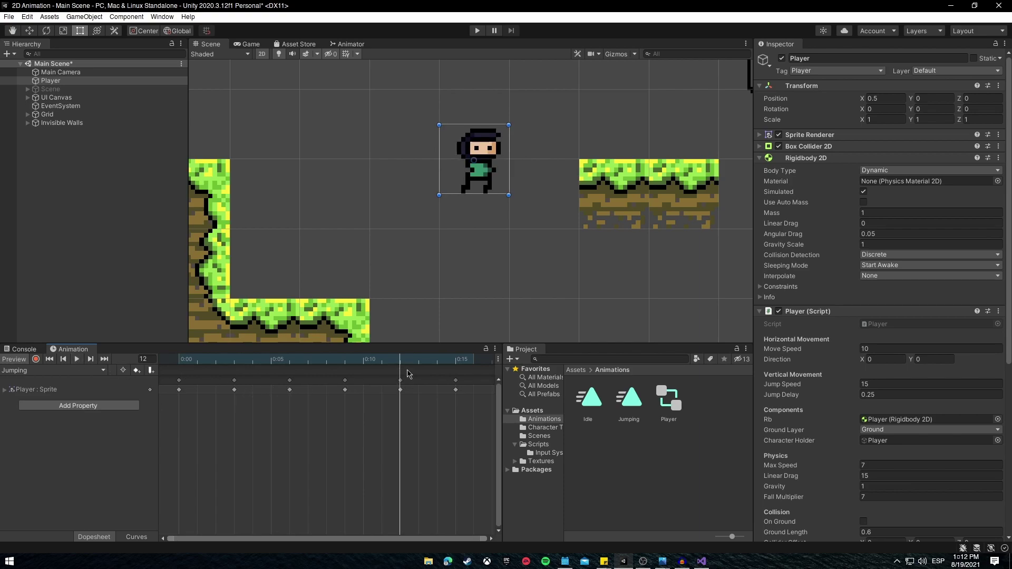
drag(403, 365, 454, 360)
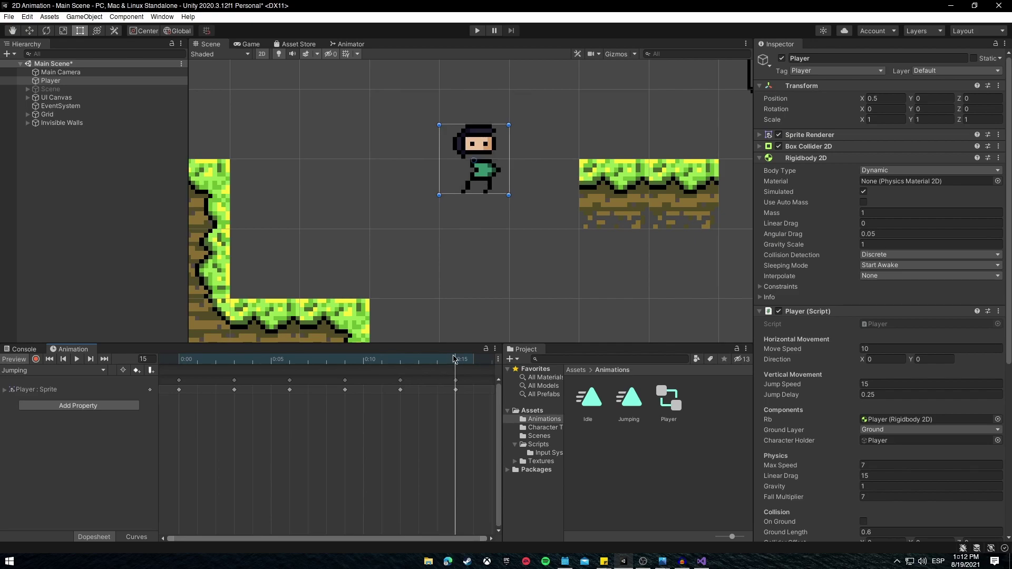
Step: Turn off Loop Time for the Jumping clip in the Animations folder
click(539, 429)
click(543, 419)
click(630, 400)
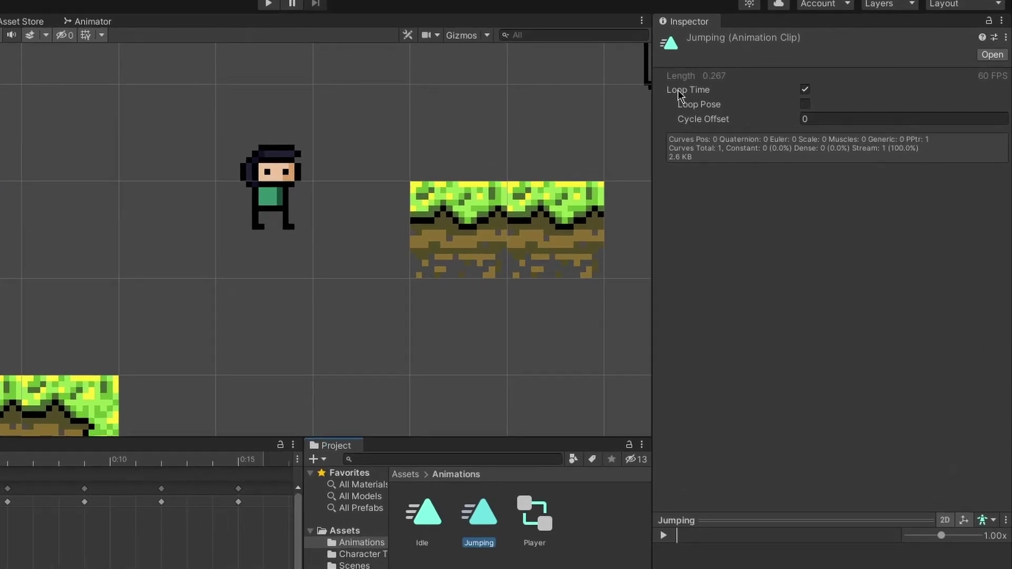
click(805, 91)
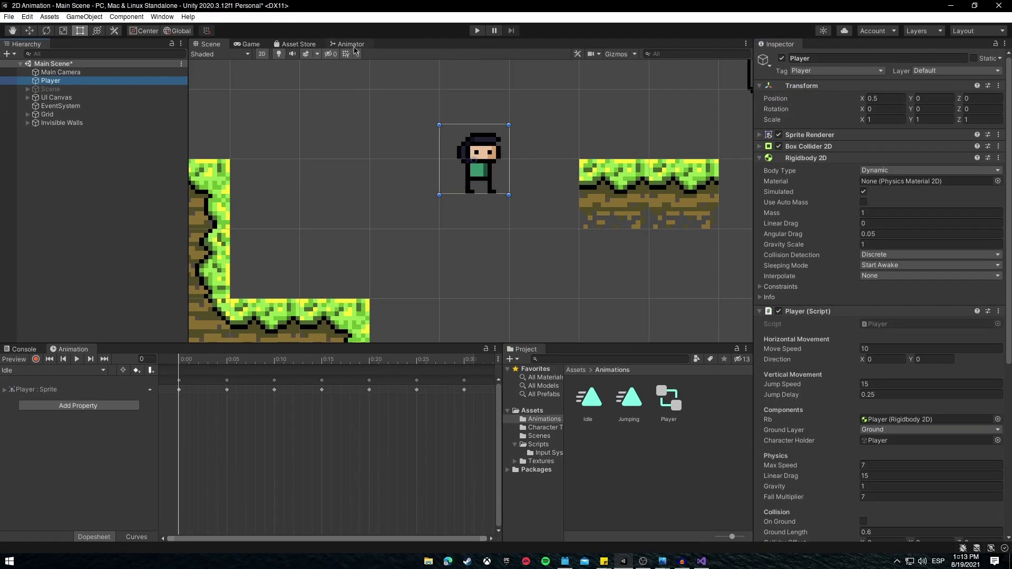
Step: Open the Player's Animator graph and place the Jumping state to the right of Idle and Walking
click(350, 44)
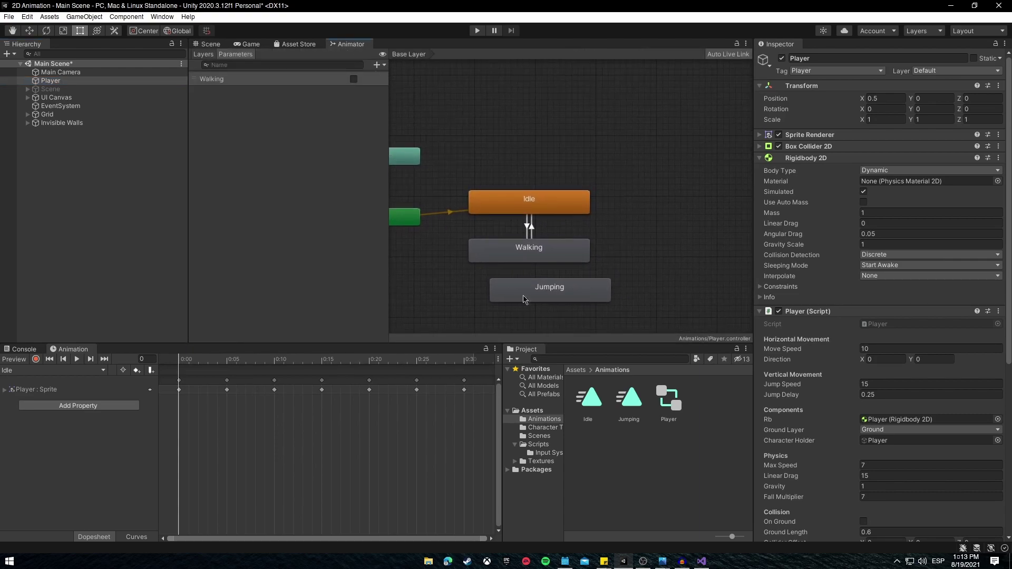
drag(543, 299, 597, 285)
drag(526, 299, 676, 234)
middle_drag(650, 246, 595, 276)
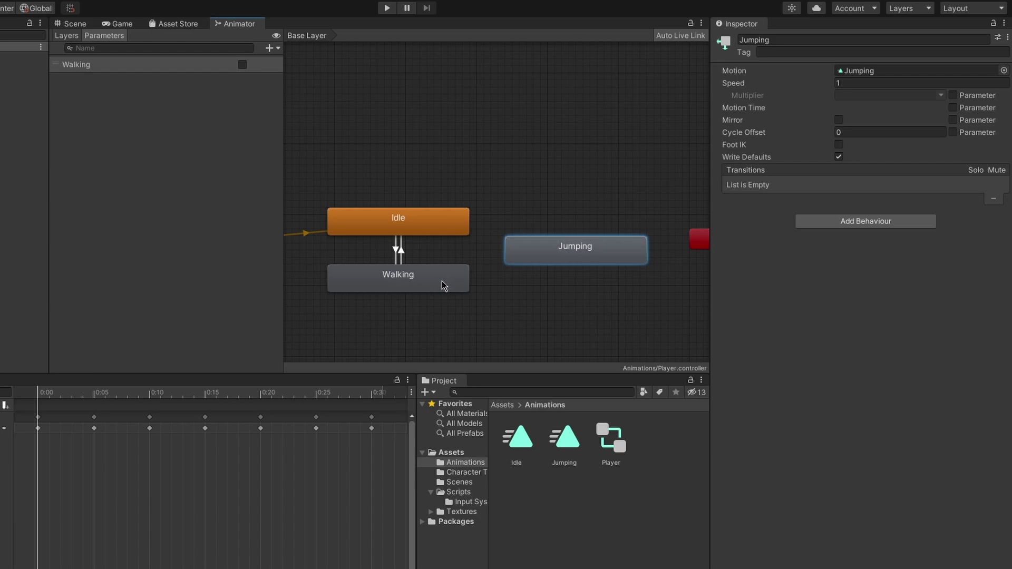
Step: Make transitions from the Idle state and from the Walking state to the Jumping state
click(436, 230)
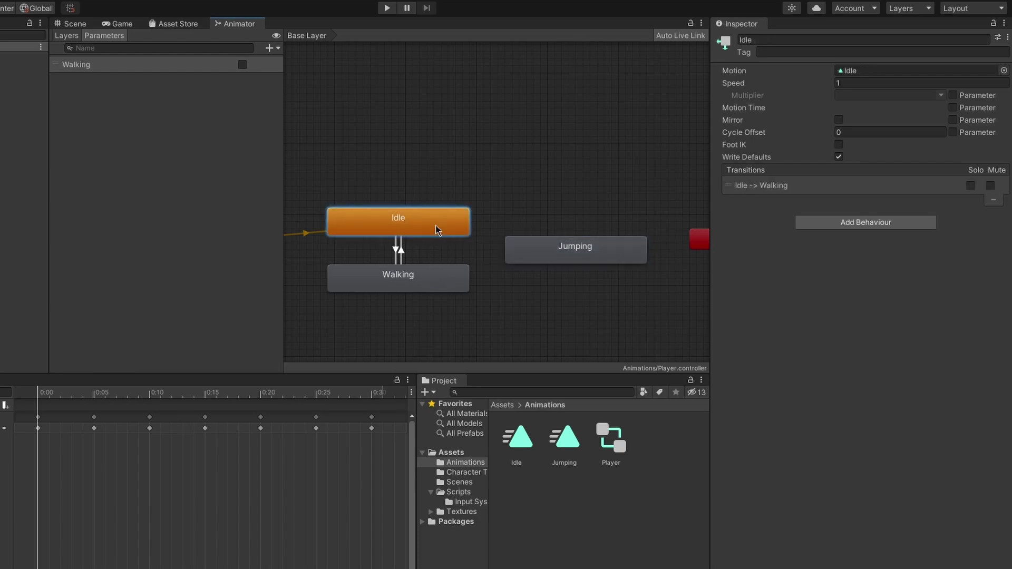
right_click(435, 229)
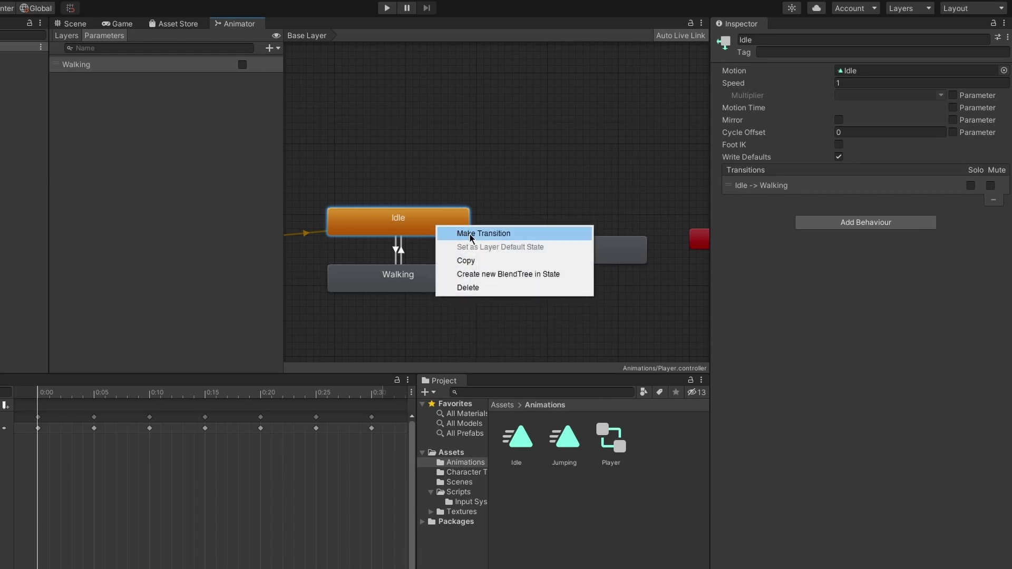
click(466, 235)
click(575, 249)
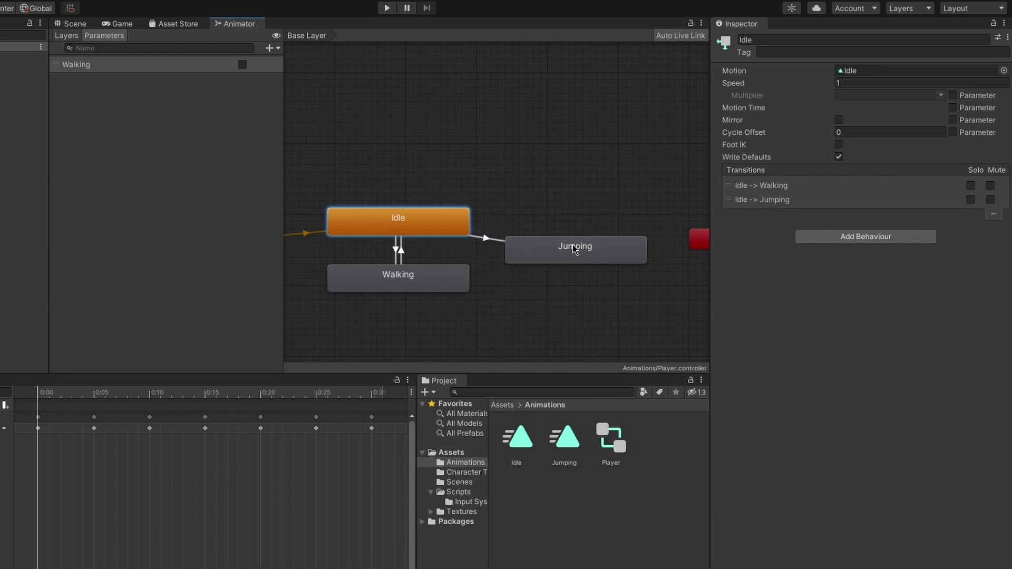
click(448, 280)
right_click(449, 280)
click(472, 283)
click(548, 255)
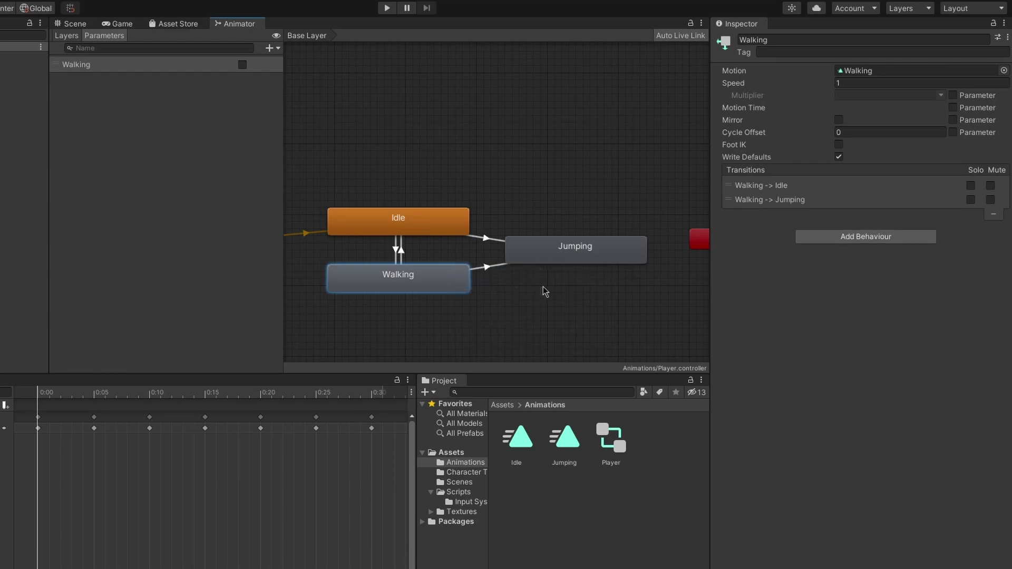
click(530, 301)
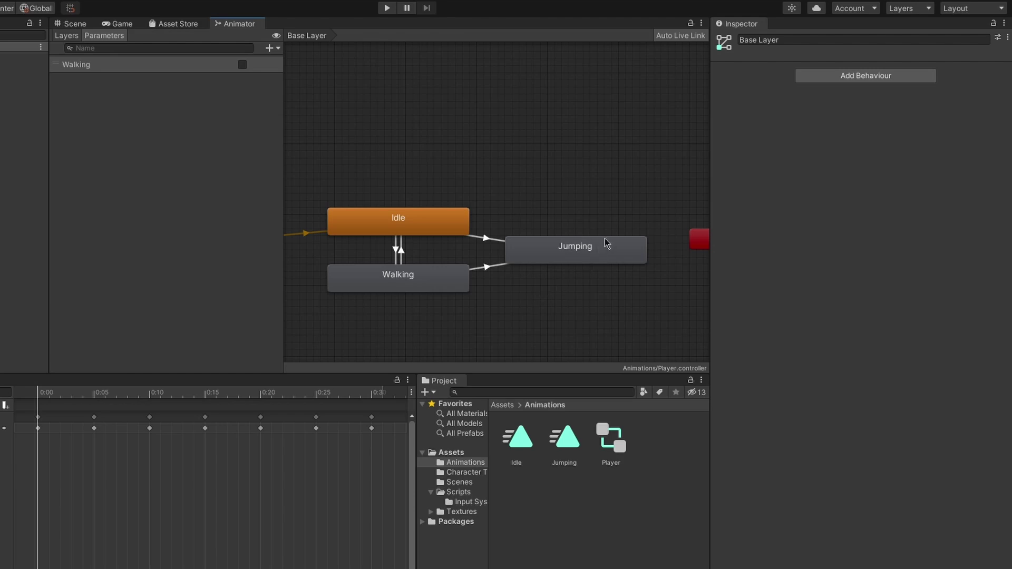
Step: Make a transition from the Jumping state back to Idle
right_click(559, 257)
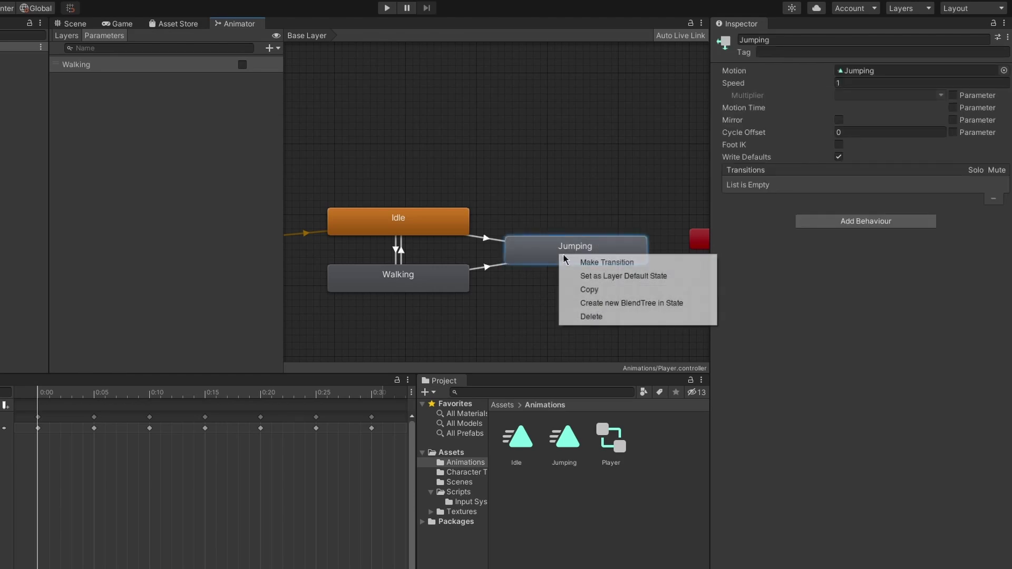
click(606, 263)
click(440, 224)
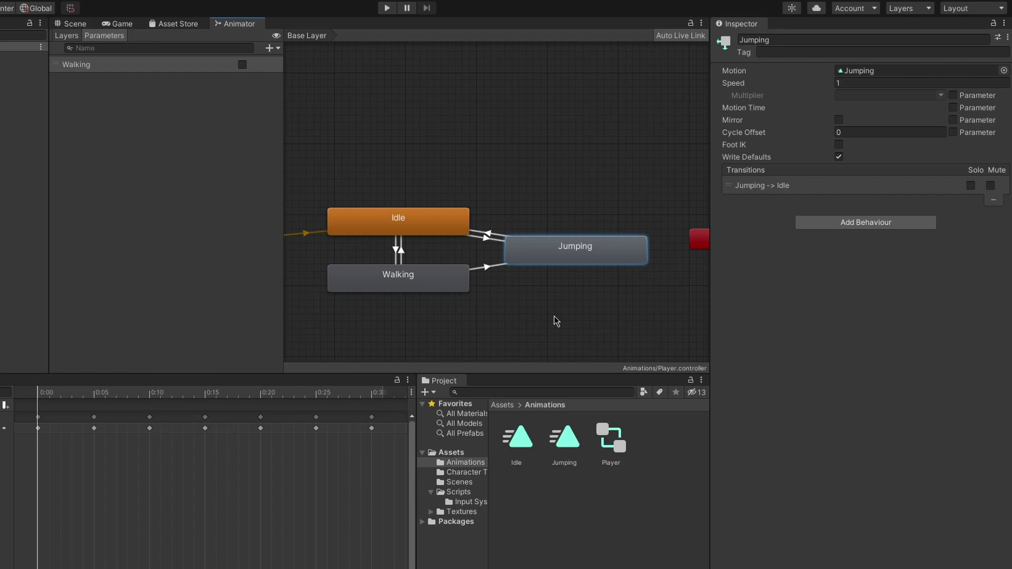
Step: Select all five transitions together, turn off Has Exit Time and Fixed Duration, and set the Jumping -> Idle transition duration to 0
click(486, 268)
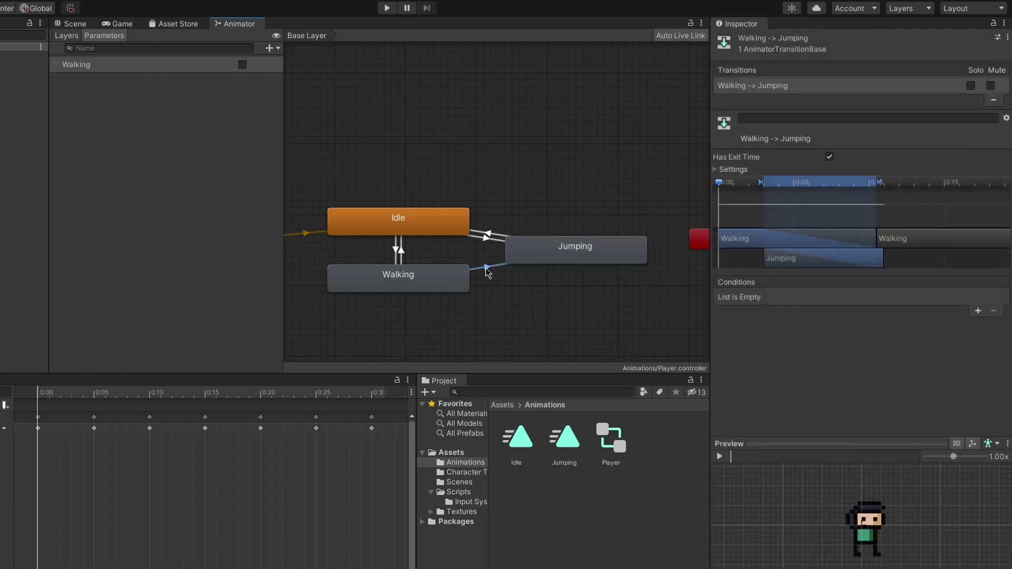
click(498, 274)
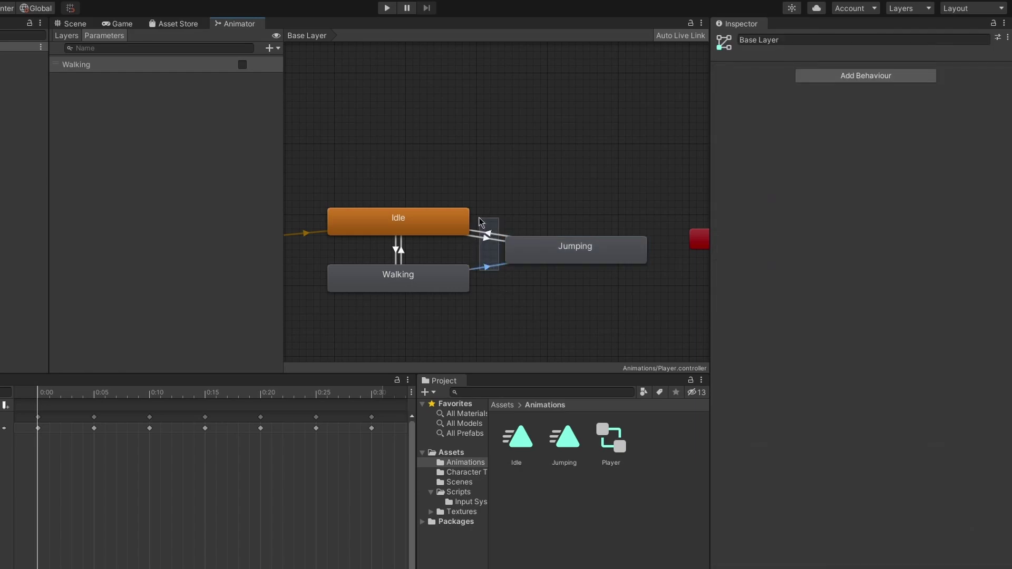
click(486, 234)
click(730, 229)
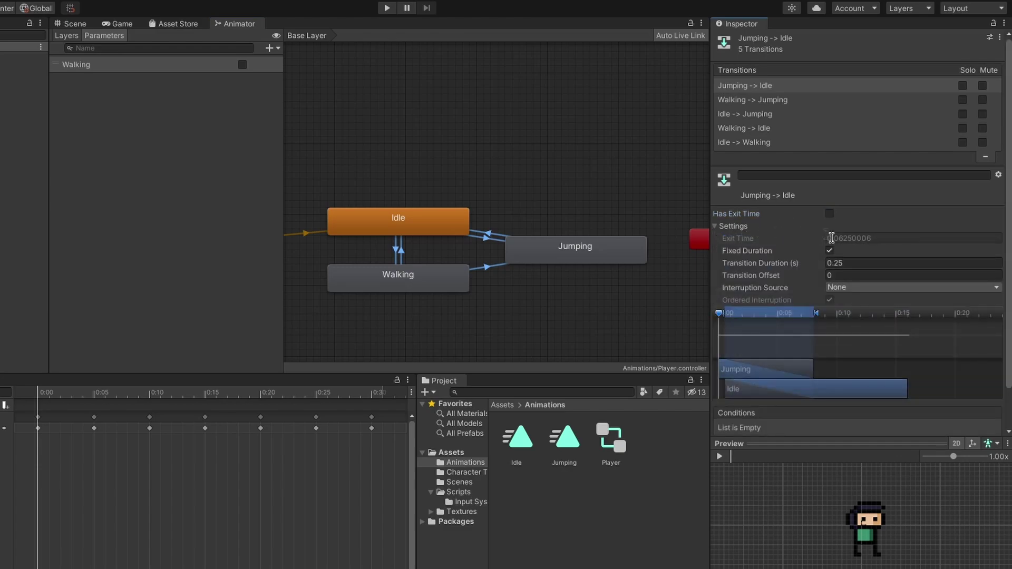
click(830, 251)
click(849, 263)
key(BackSpace)
key(BackSpace)
key(BackSpace)
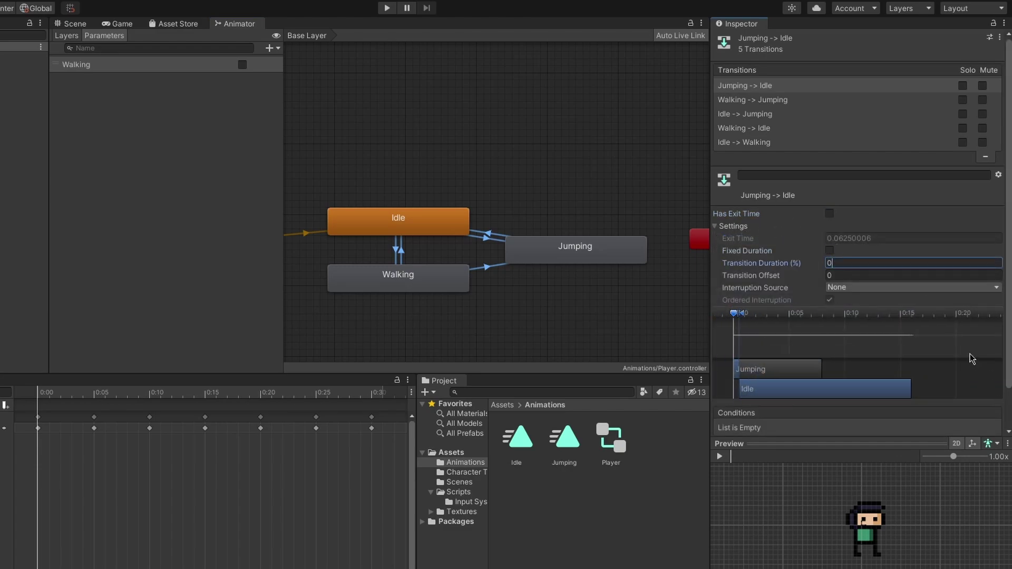
Step: Set the transition duration to 0 for the Idle -> Jumping and Walking -> Jumping transitions
click(483, 268)
click(488, 233)
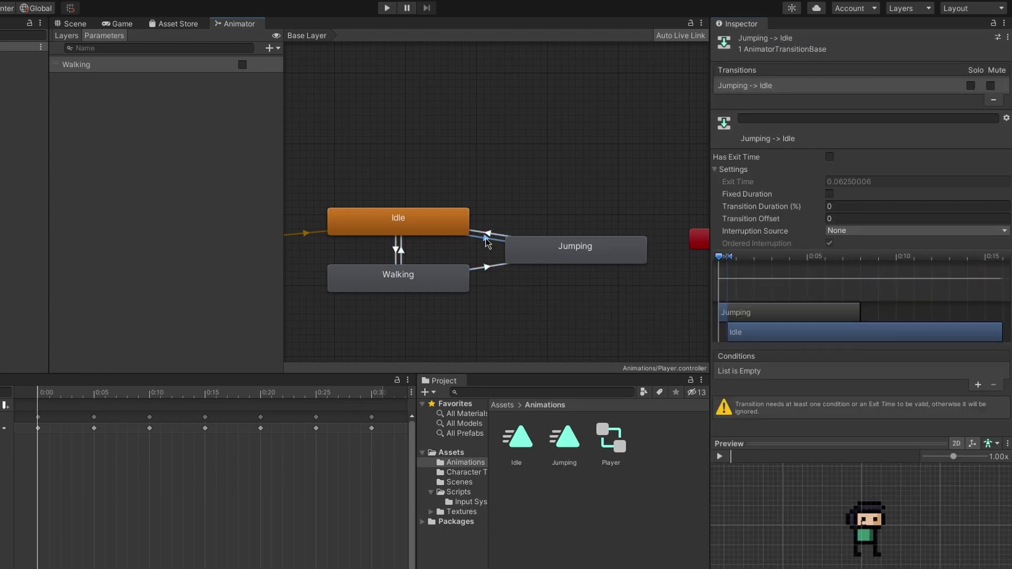
click(486, 238)
double_click(835, 206)
text(0)
click(486, 268)
double_click(858, 206)
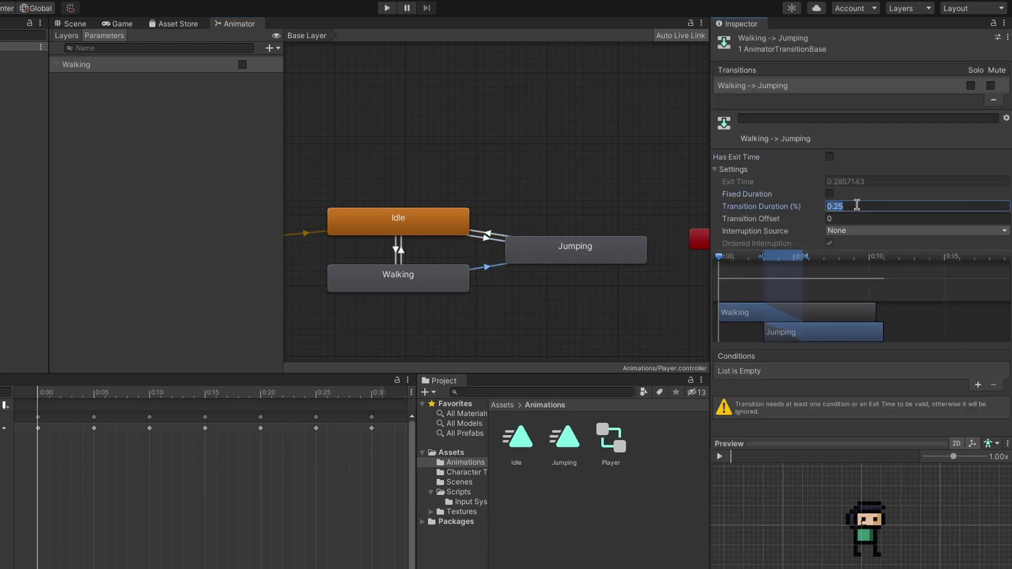
text(0)
click(402, 252)
click(496, 266)
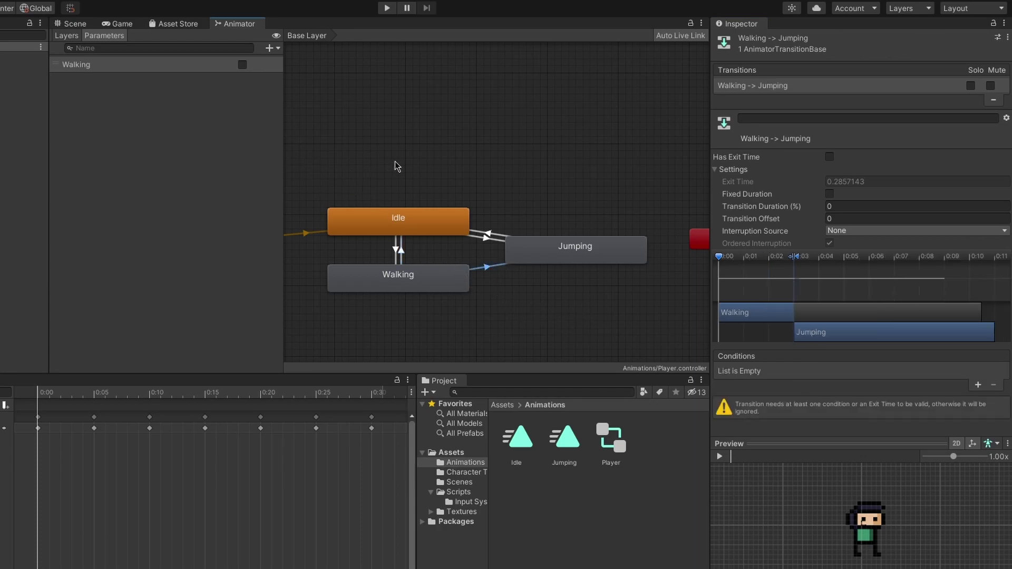
Step: Add a Bool parameter named Jumping to the Player's Animator controller
click(214, 115)
click(276, 50)
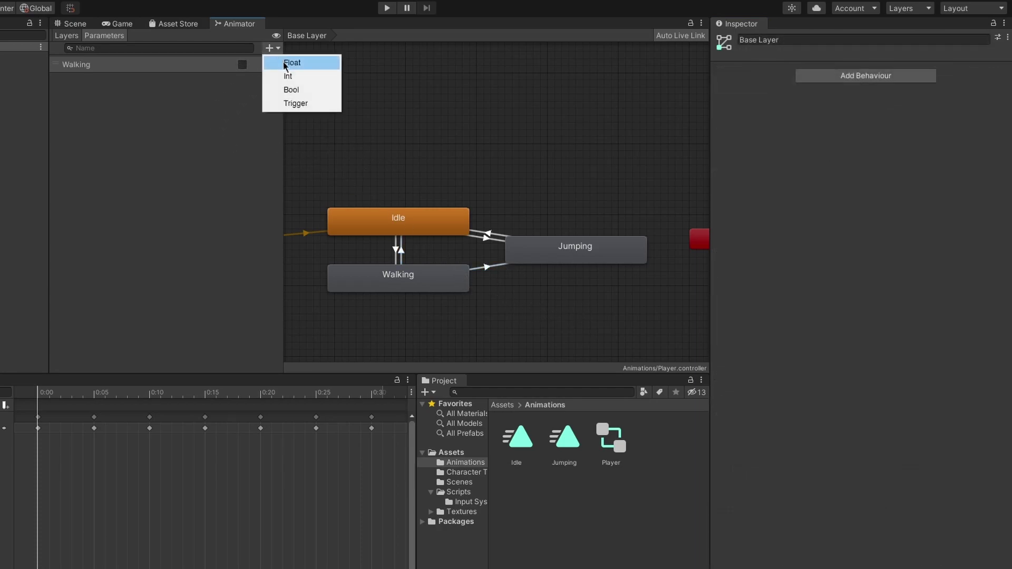
click(292, 90)
text(Jumping)
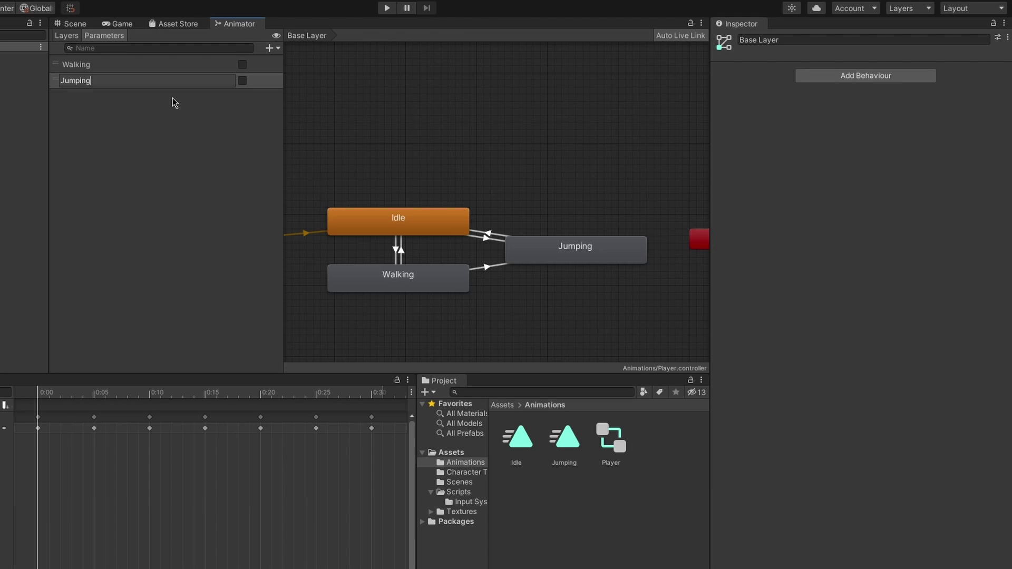
key(Return)
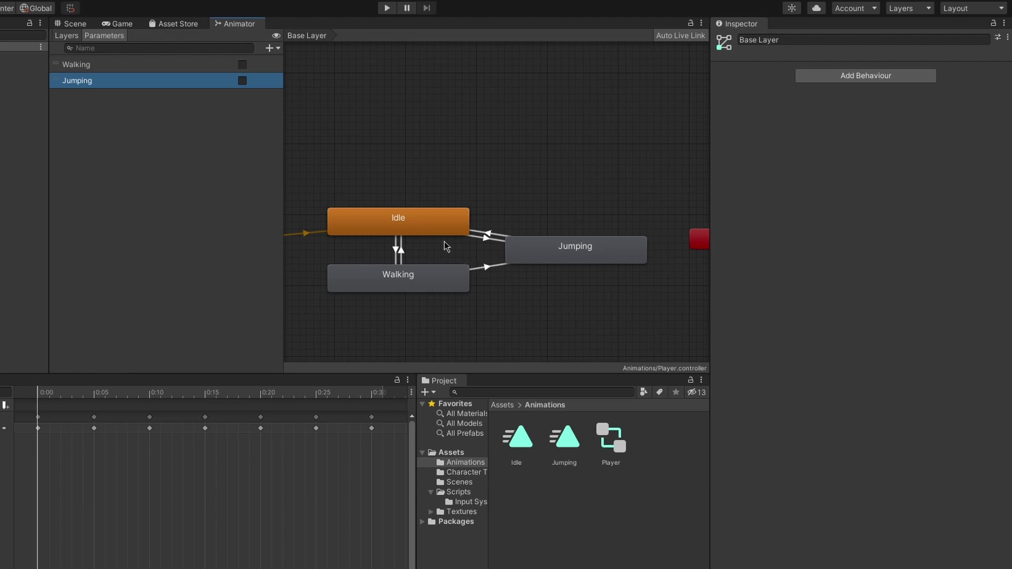
Step: Add the condition Jumping true to both the Idle -> Jumping and the Walking -> Jumping transitions
click(486, 240)
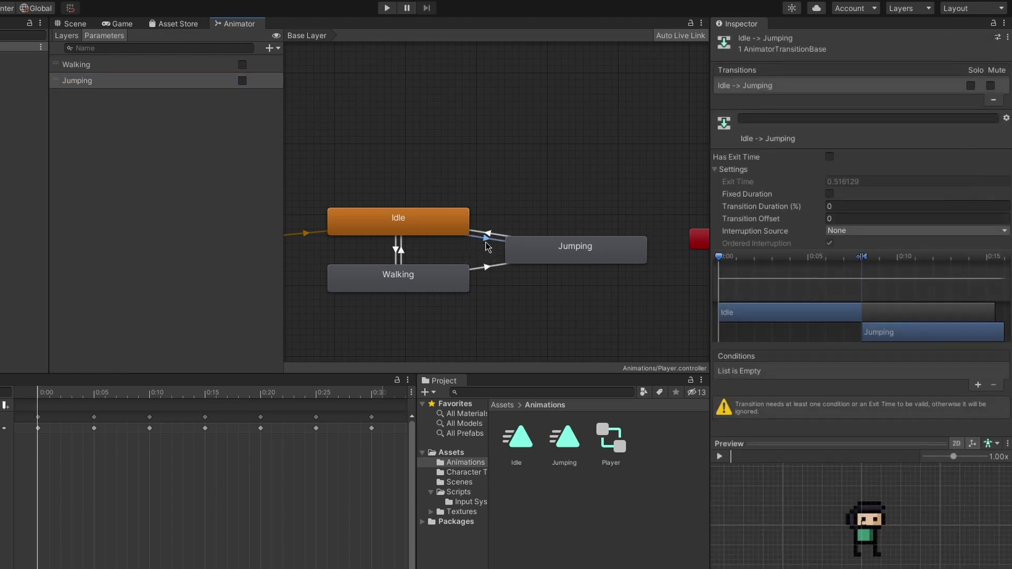
click(978, 385)
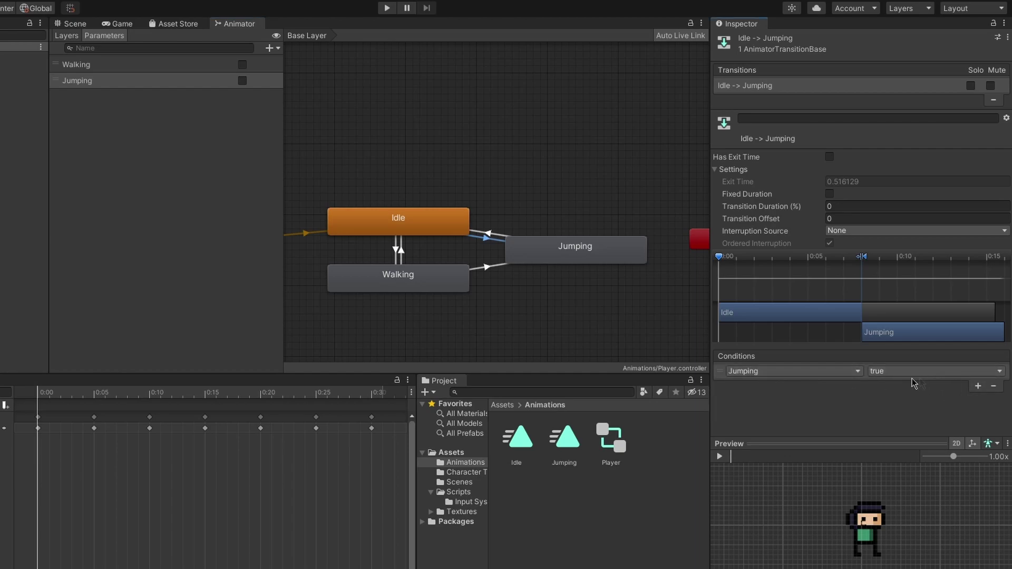
click(485, 267)
click(978, 385)
click(791, 371)
click(791, 425)
click(858, 372)
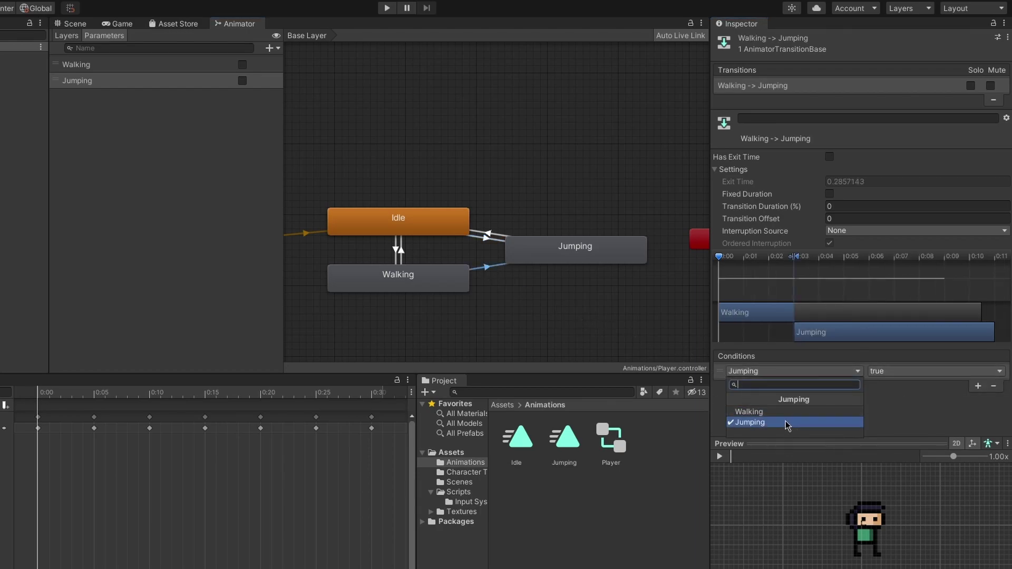
click(909, 400)
click(837, 375)
click(906, 405)
Step: Review the Idle, Walking and Jumping states and the transitions that connect them with Jumping
click(488, 235)
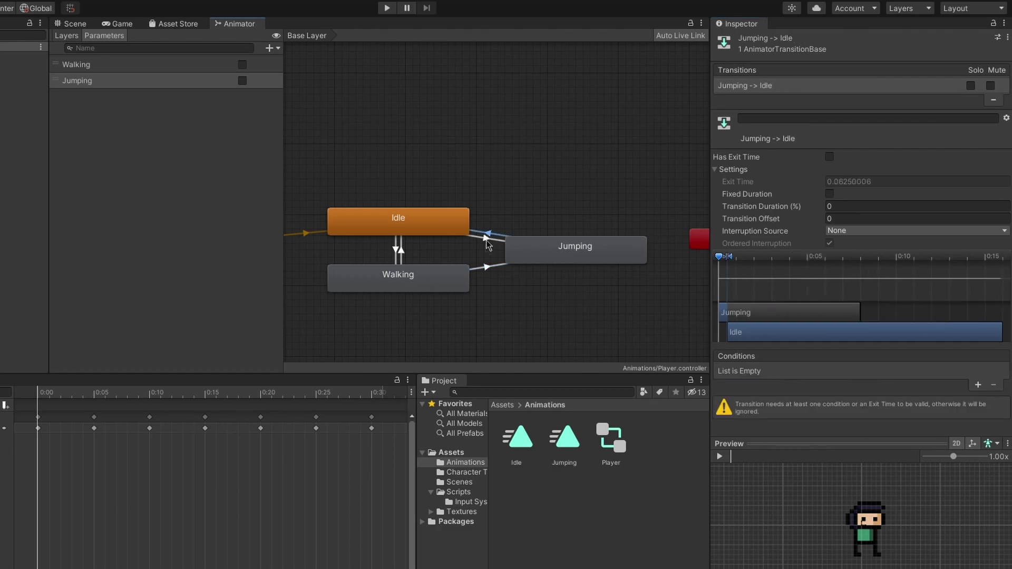
click(486, 239)
click(452, 234)
click(460, 289)
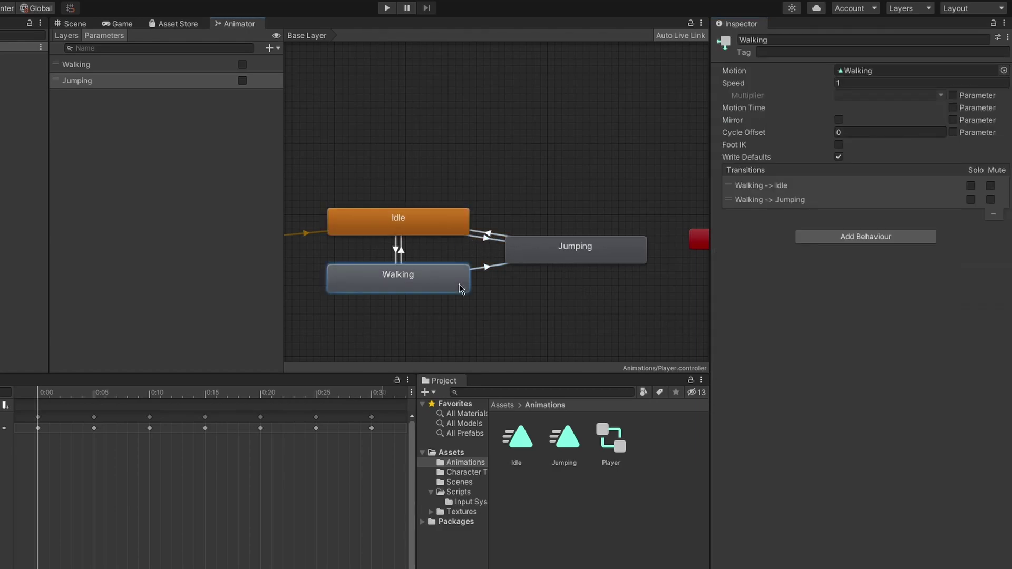
click(550, 250)
click(485, 238)
click(486, 266)
click(493, 241)
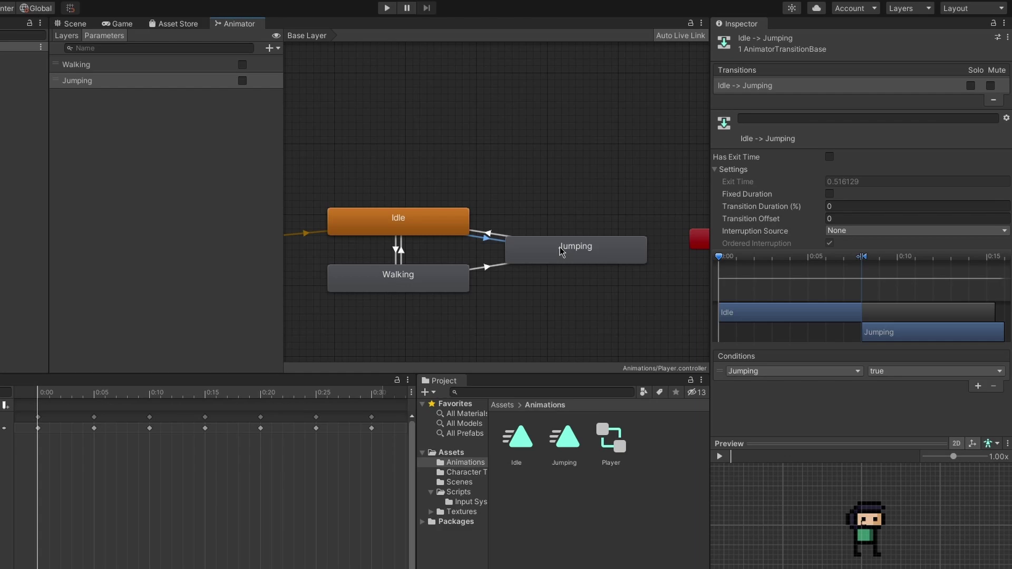
Step: Add the condition Jumping false to the Jumping -> Idle transition
click(502, 236)
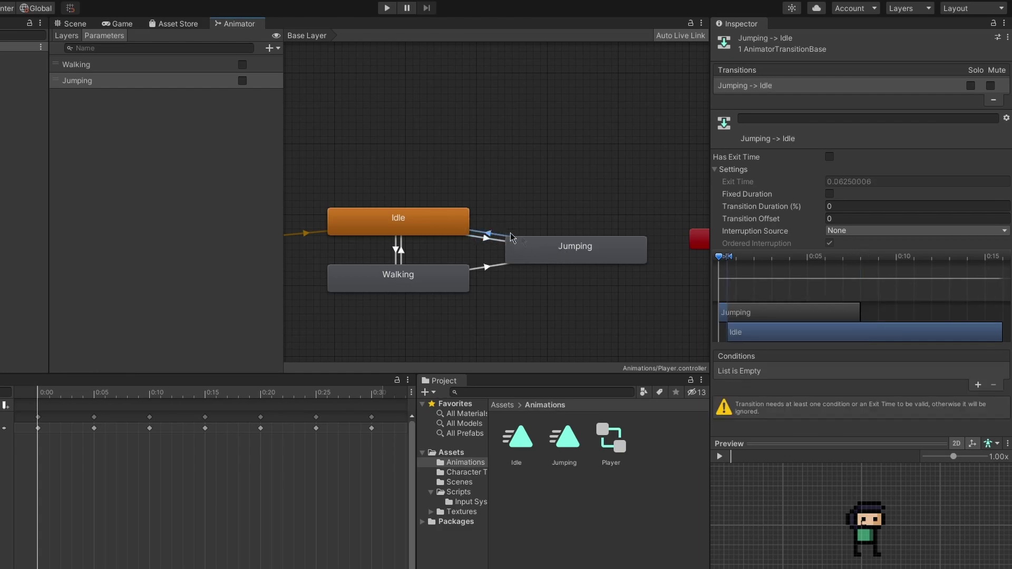
click(976, 386)
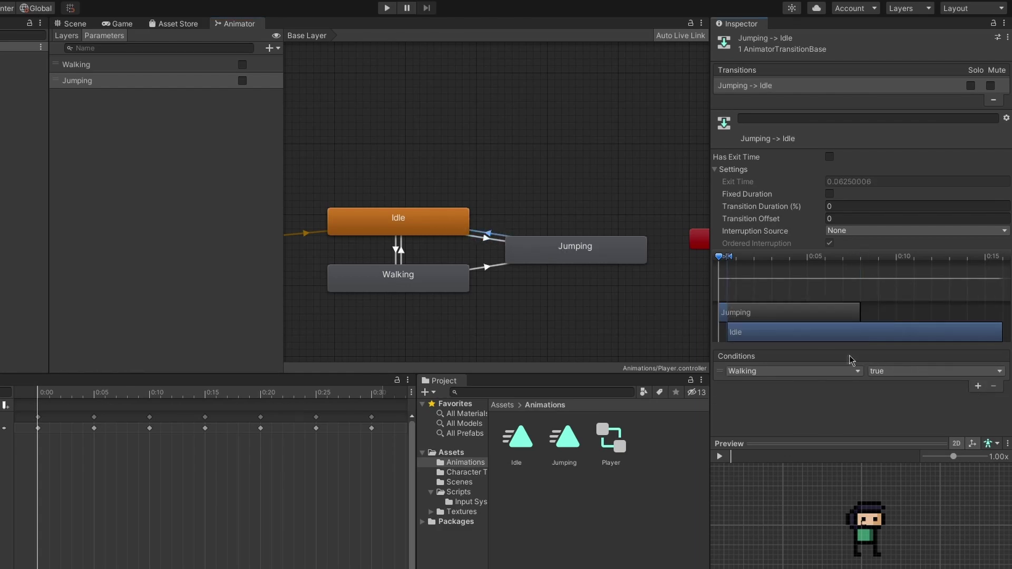
click(809, 372)
click(765, 421)
click(903, 373)
click(899, 401)
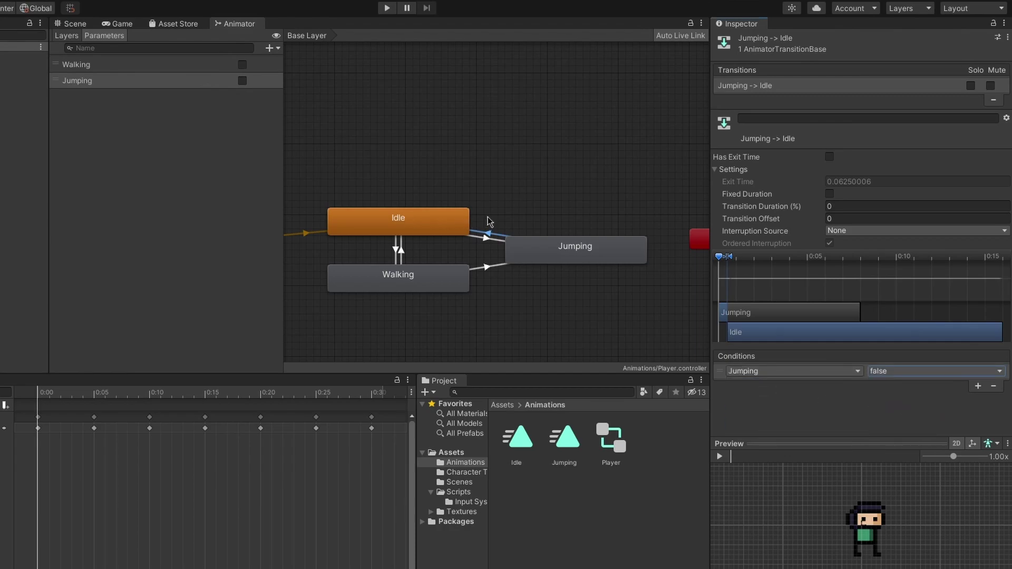
Step: Return to the Scene view, look through the Player object's components and switch to the Player script in Visual Studio
click(73, 24)
scroll(354, 195, down, 3)
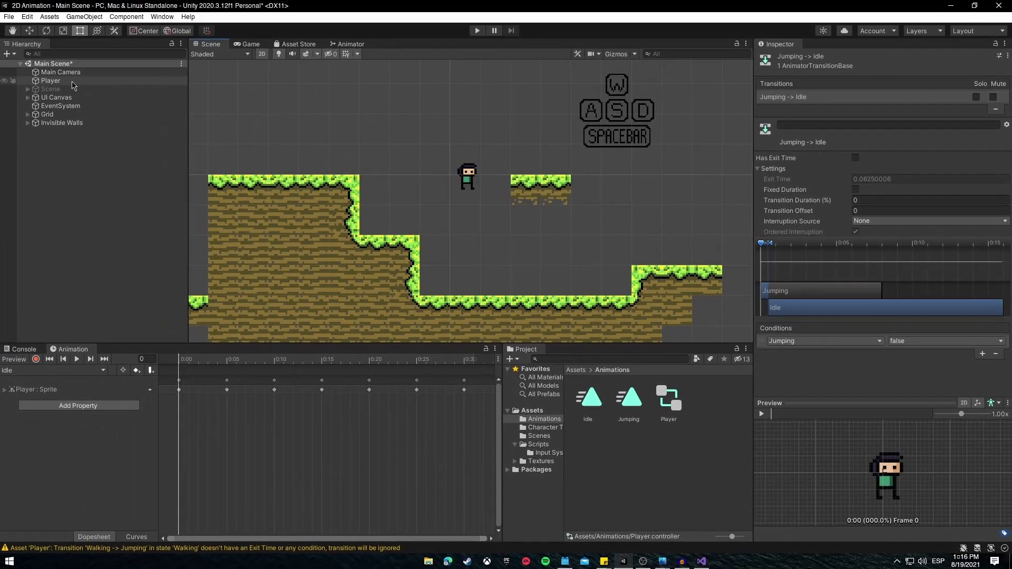
click(72, 83)
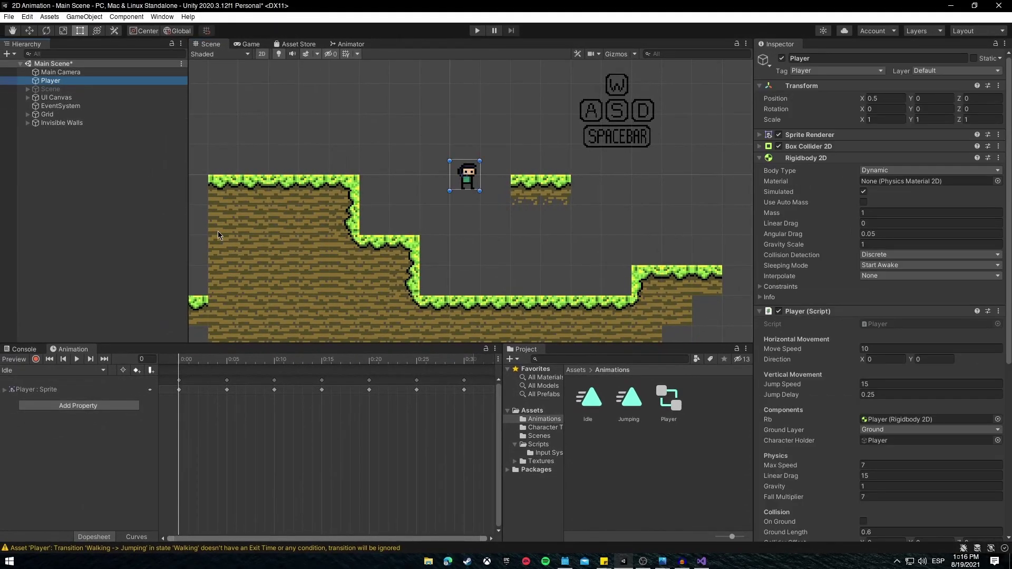
scroll(913, 337, down, 10)
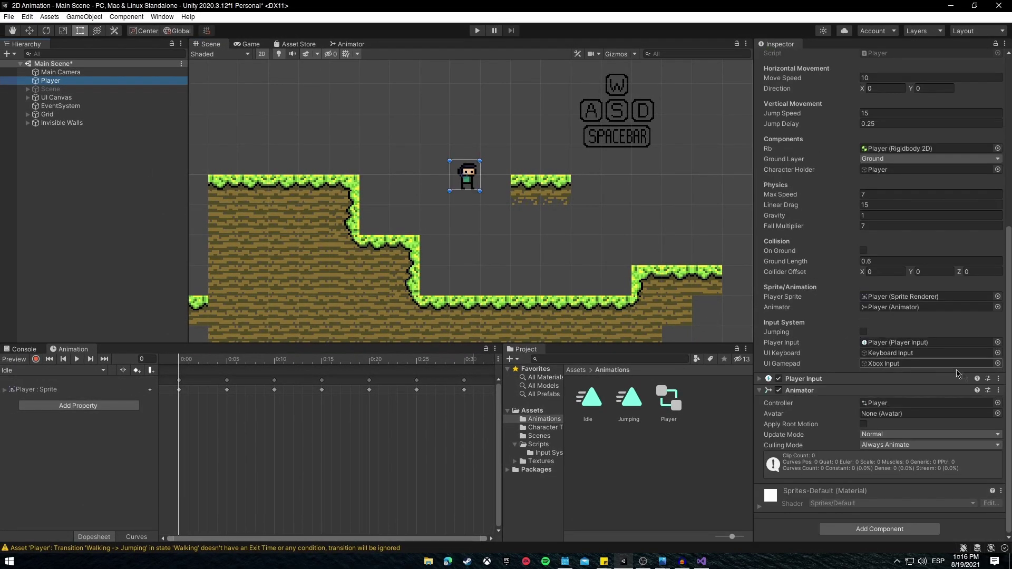
scroll(913, 372, up, 10)
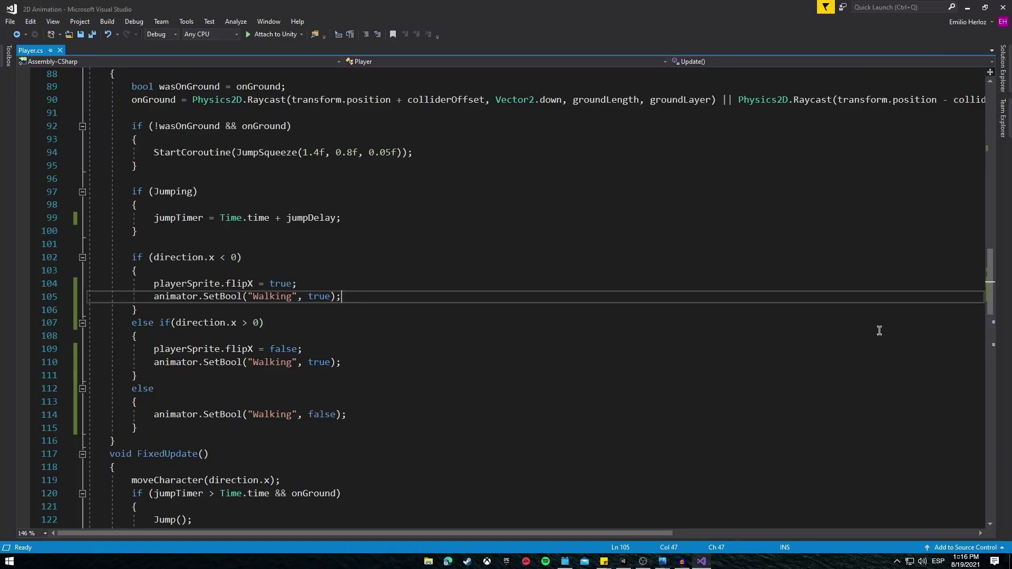
Step: Examine the landing check and the Jumping check in the script's Update method
scroll(601, 339, up, 3)
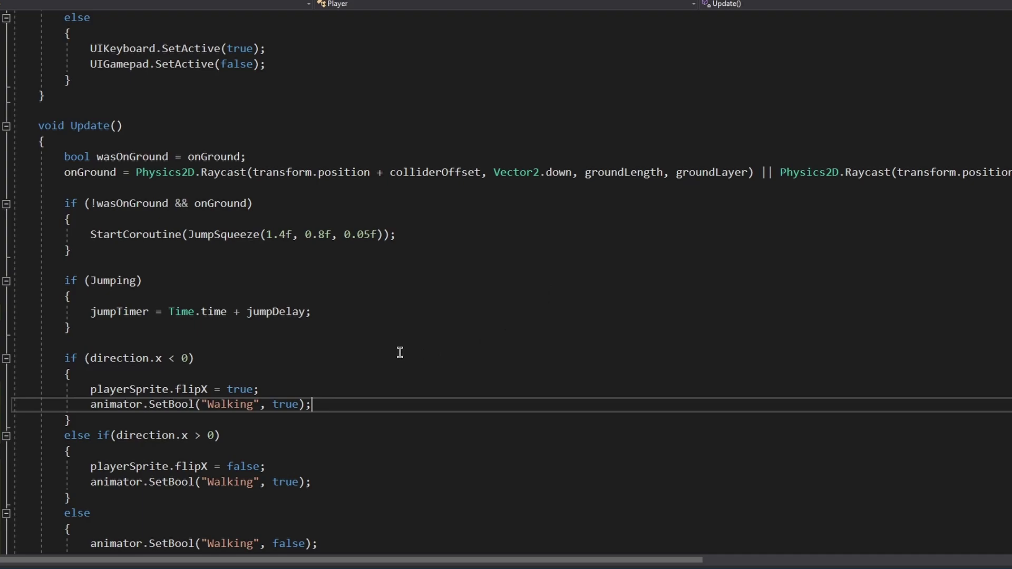
drag(111, 326, 65, 204)
click(279, 279)
click(91, 247)
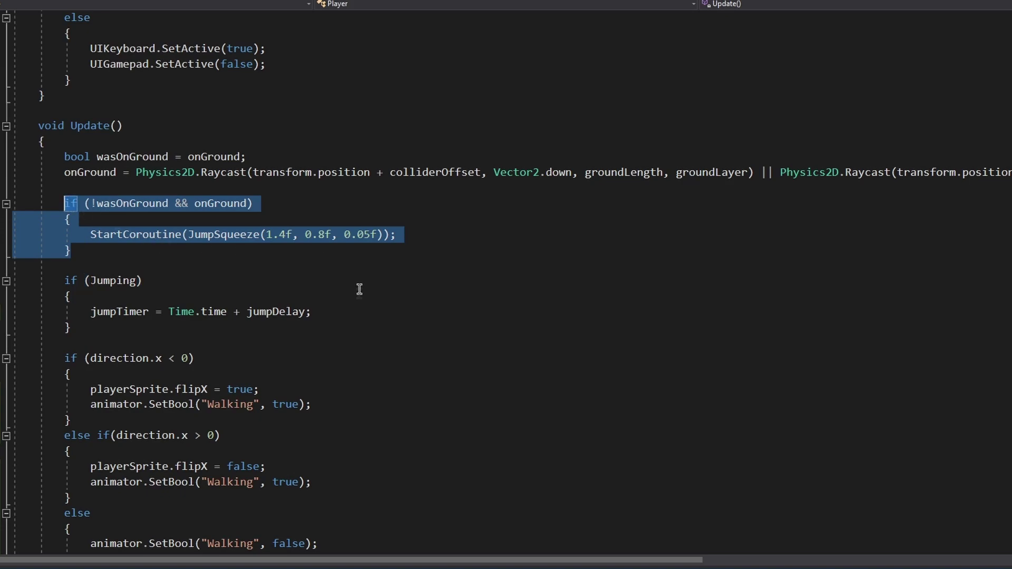
click(323, 312)
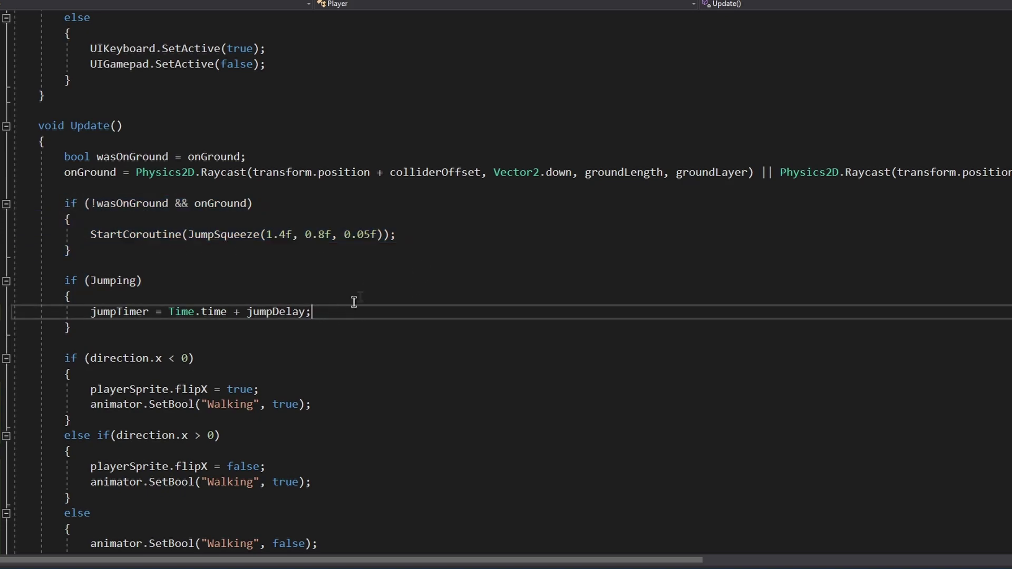
click(417, 235)
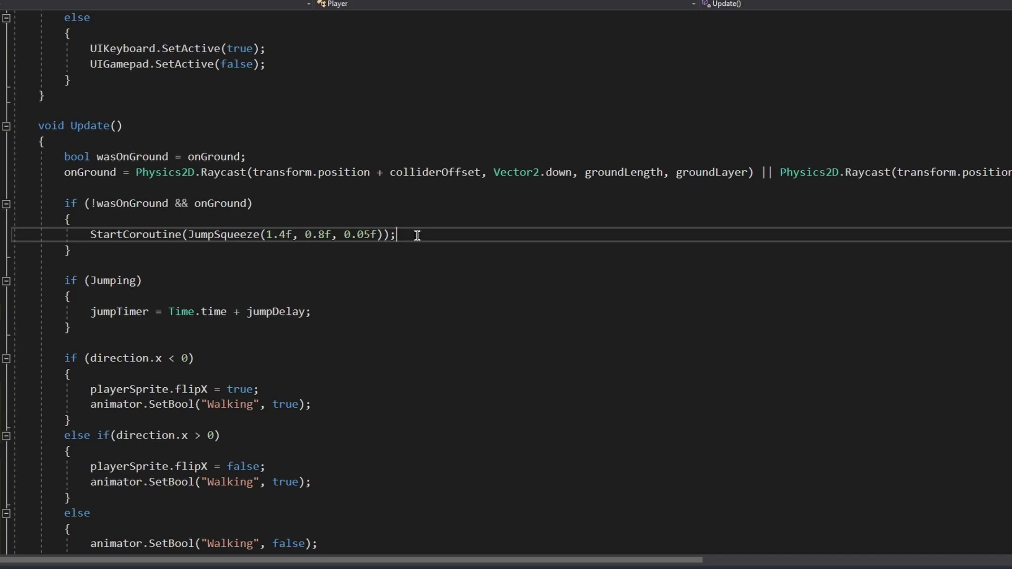
Step: Add animator.SetBool("Jumping", true); below the jumpTimer line inside the if (Jumping) block
click(330, 312)
key(Return)
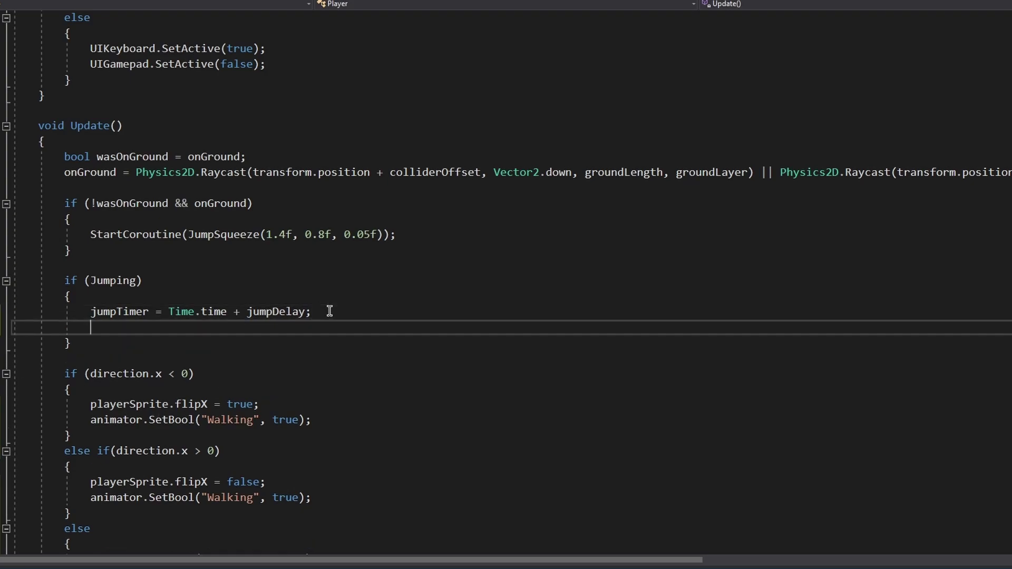
text(animator.)
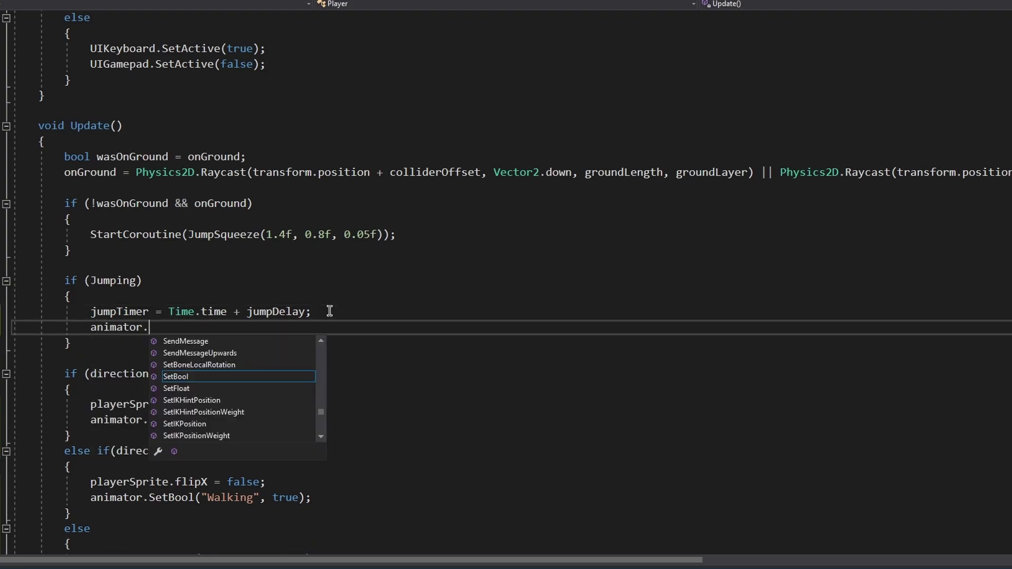
text(se)
key(Tab)
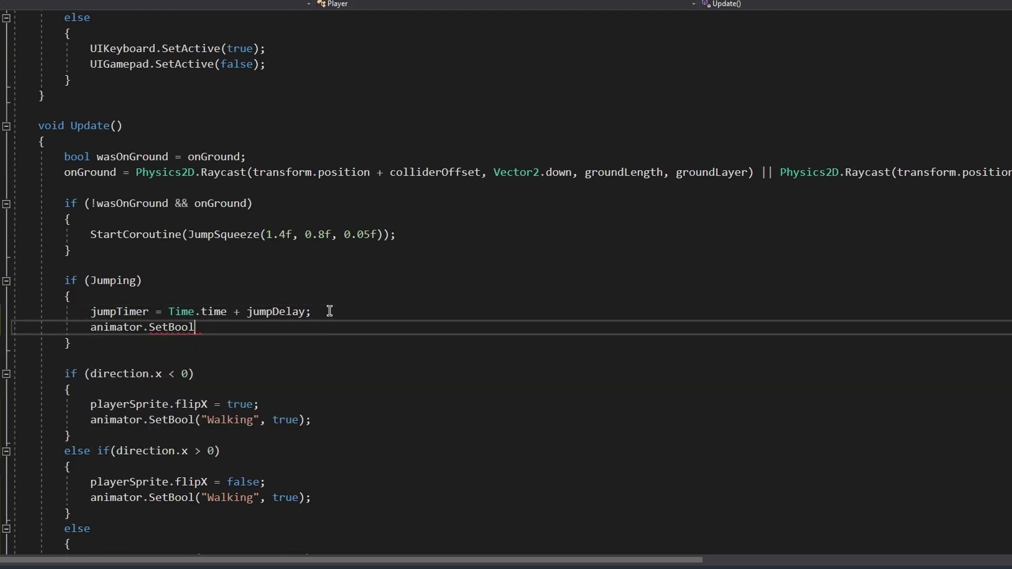
text(()
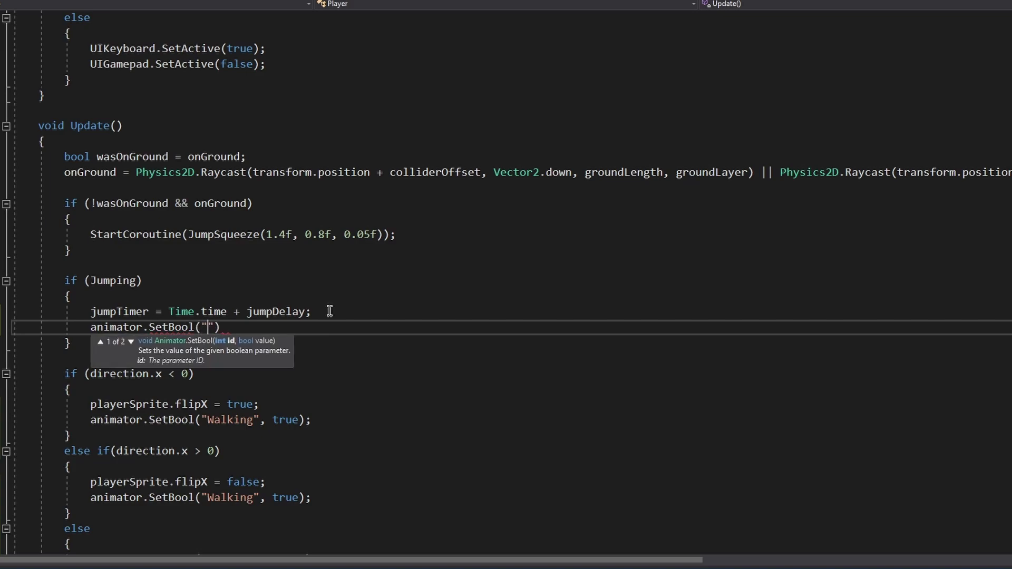
text("Jumping", )
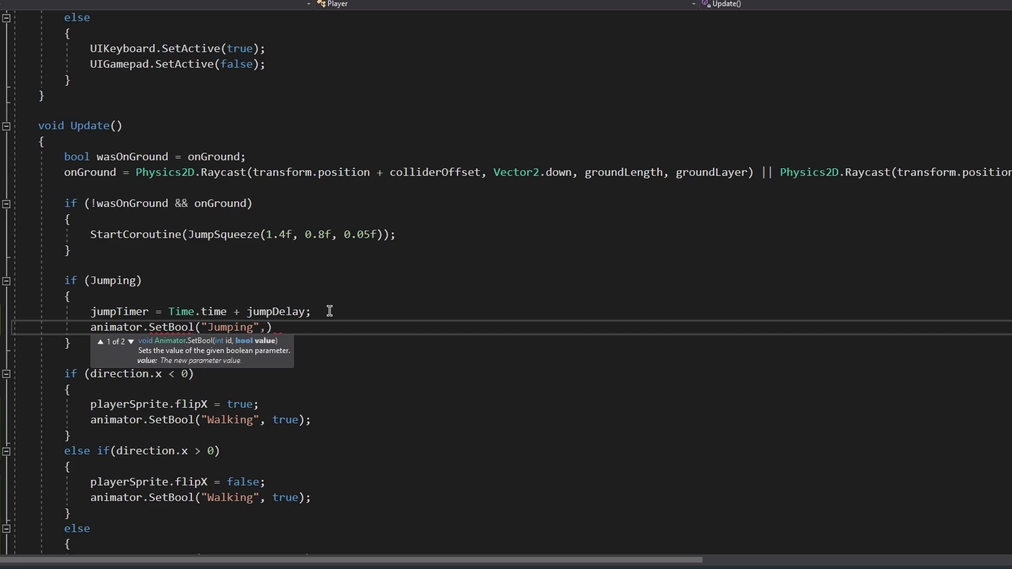
text(true)
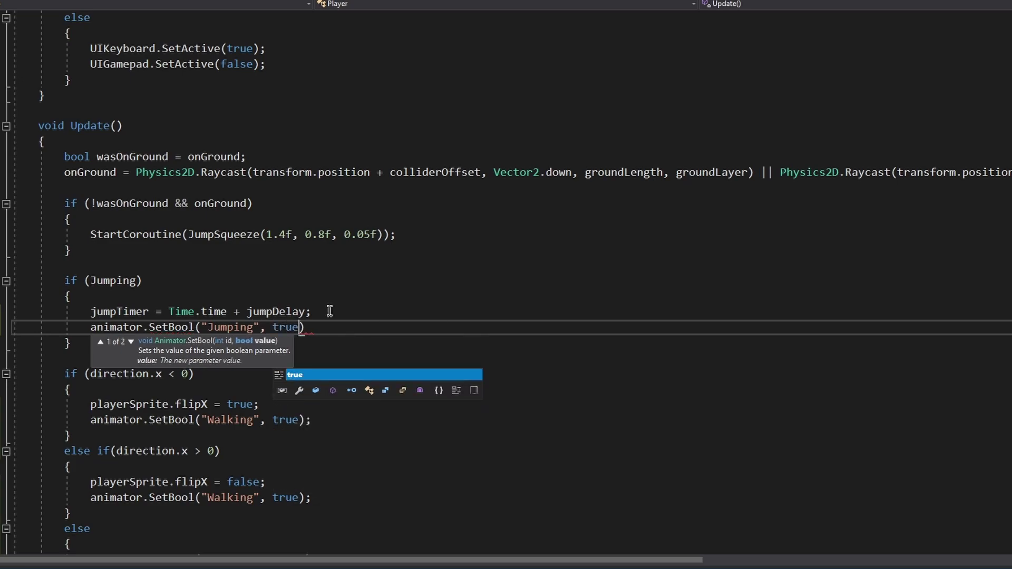
text())
Step: Copy the Jumping SetBool line below the StartCoroutine call in the landing check and change its value to false
drag(333, 328, 90, 328)
key(ctrl+c)
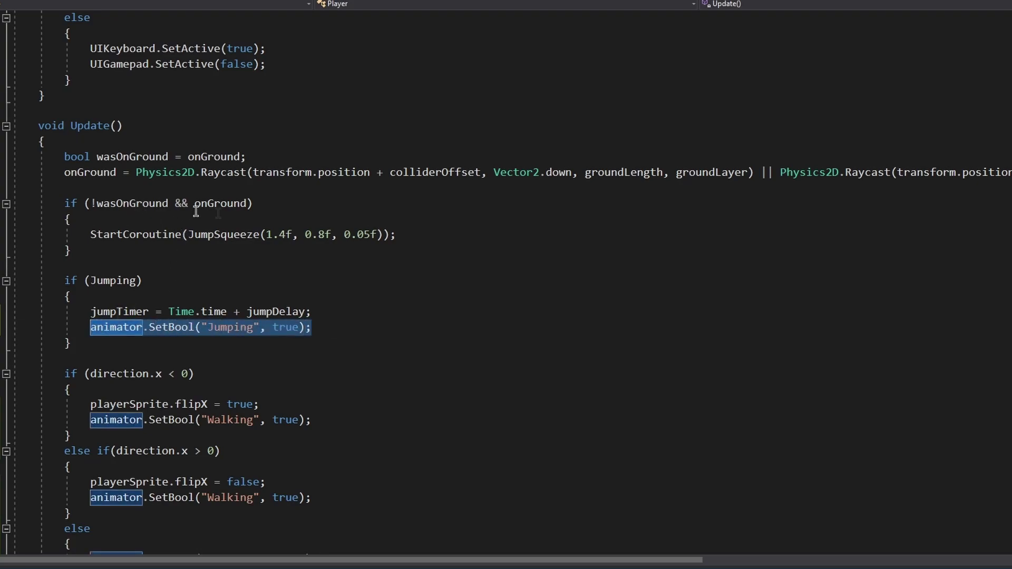
click(416, 232)
key(Return)
key(ctrl+v)
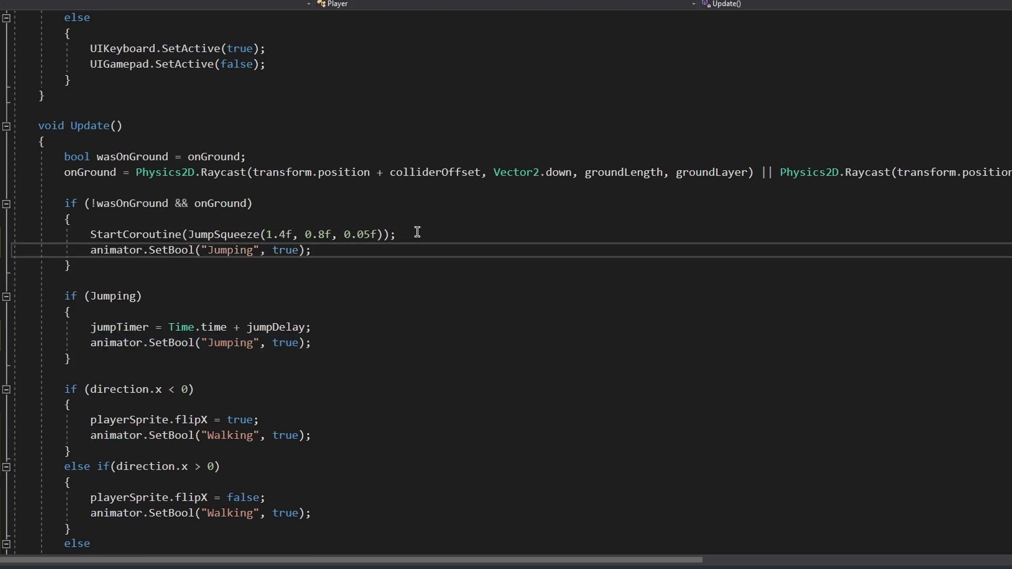
key(Left)
key(Left)
key(BackSpace)
key(BackSpace)
key(BackSpace)
key(BackSpace)
text(false)
key(End)
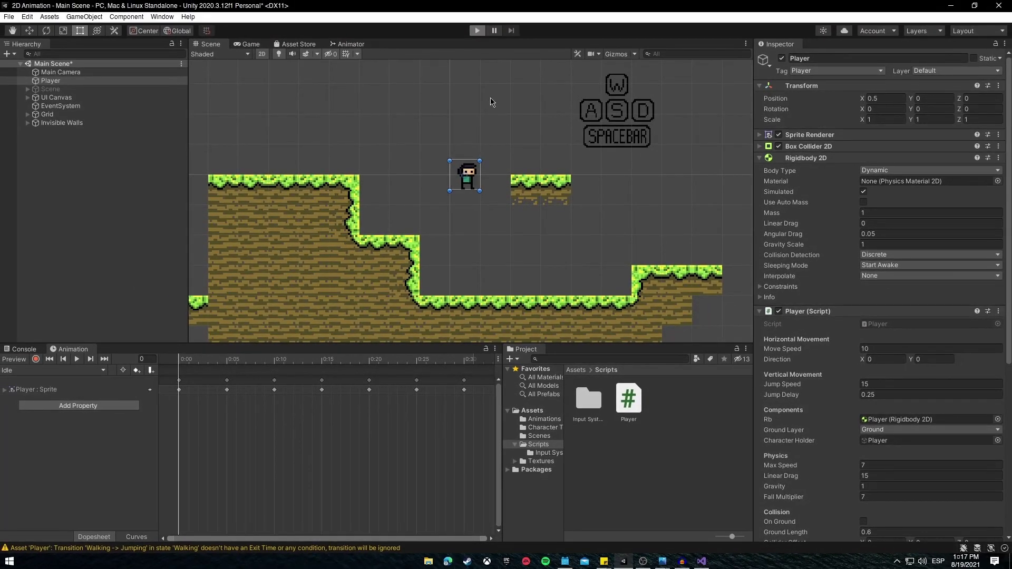
Step: Run the game in Unity and test the idle, walking and jumping animations by moving and jumping in both directions
key(ctrl+p)
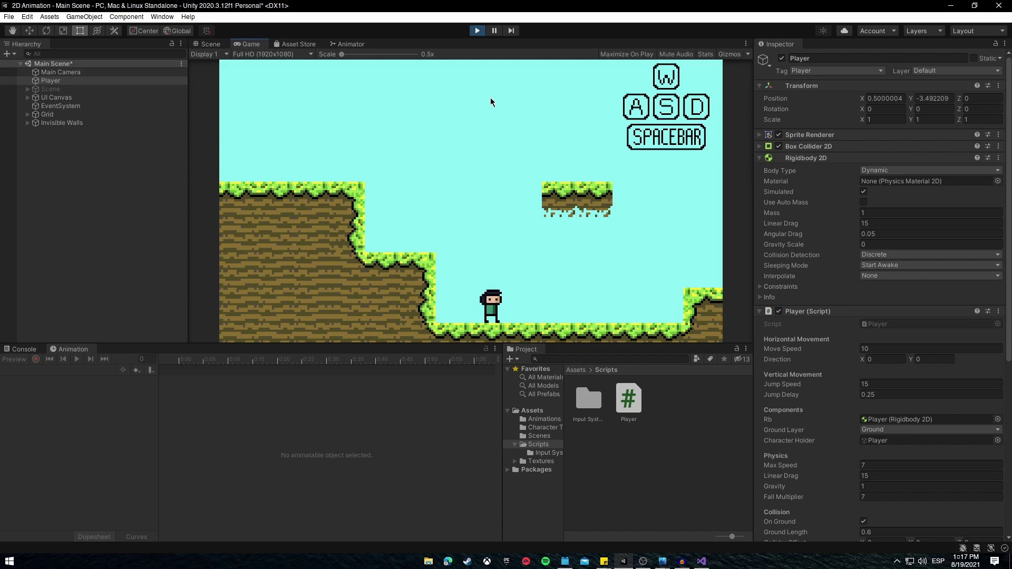
key(d)
key(a)
key(d)
key(space)
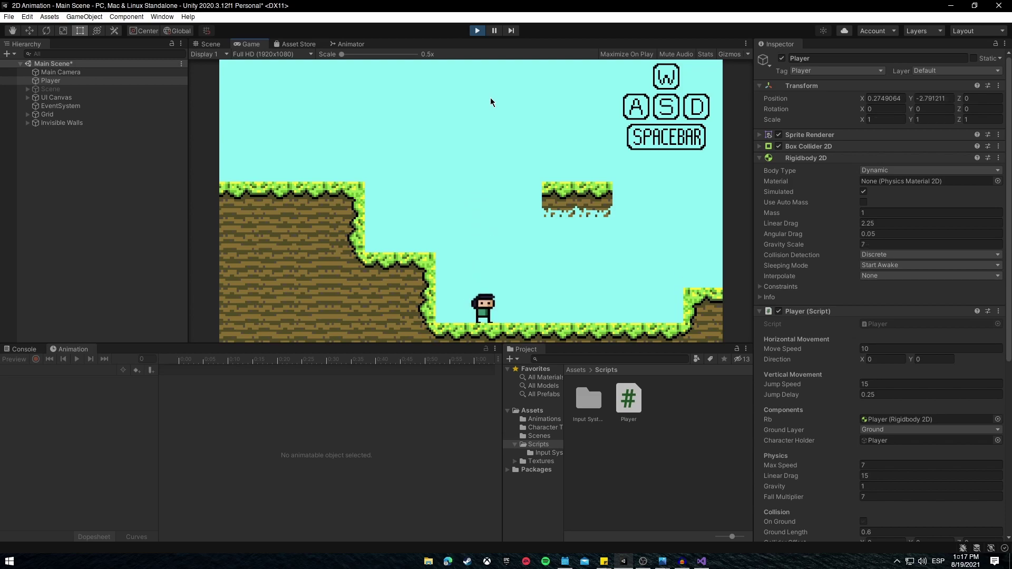
key(space)
key(space)
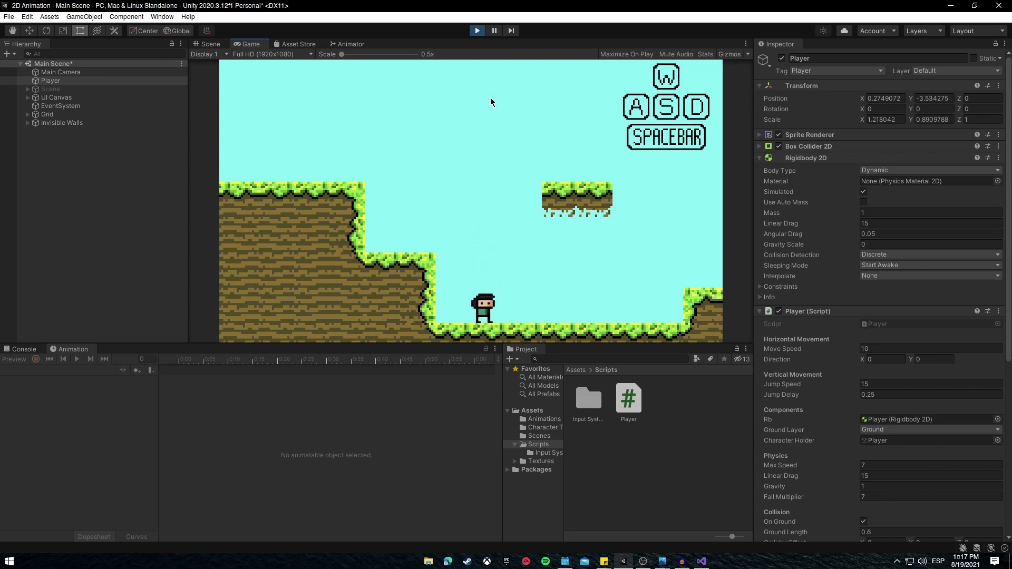
key(space)
key(a)
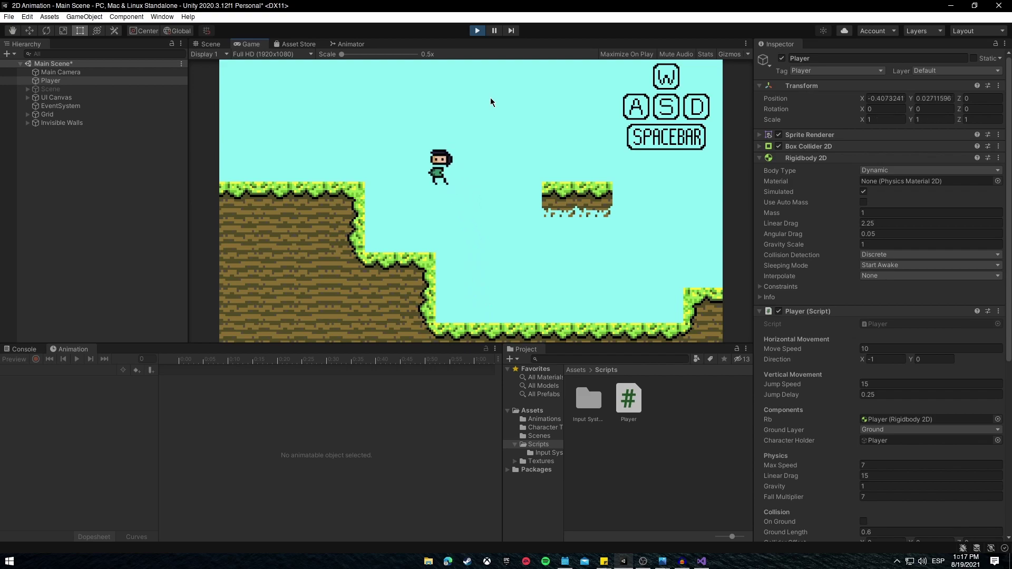
key(space)
key(d)
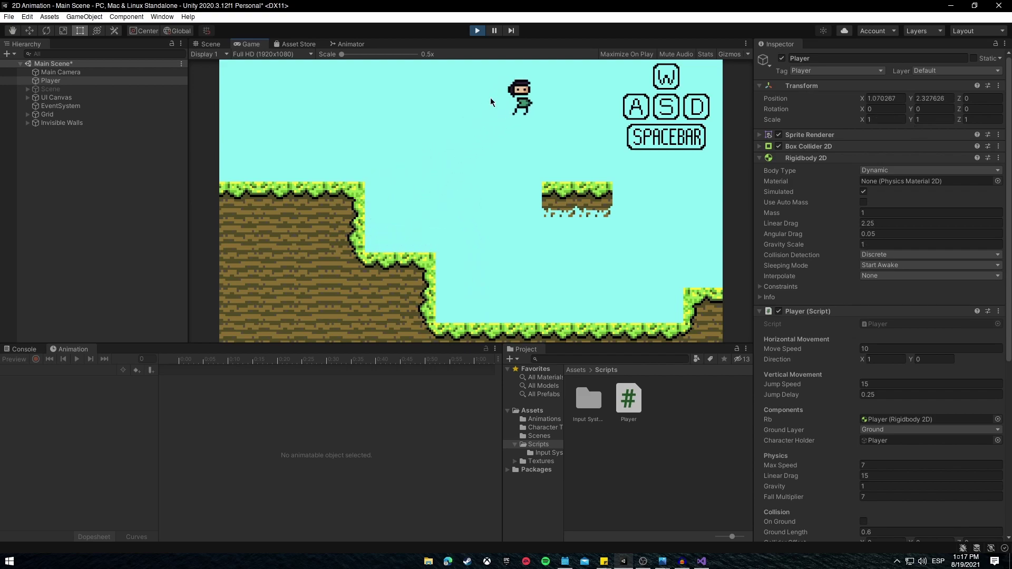
key(space)
key(a)
key(space)
key(a)
key(space)
key(d)
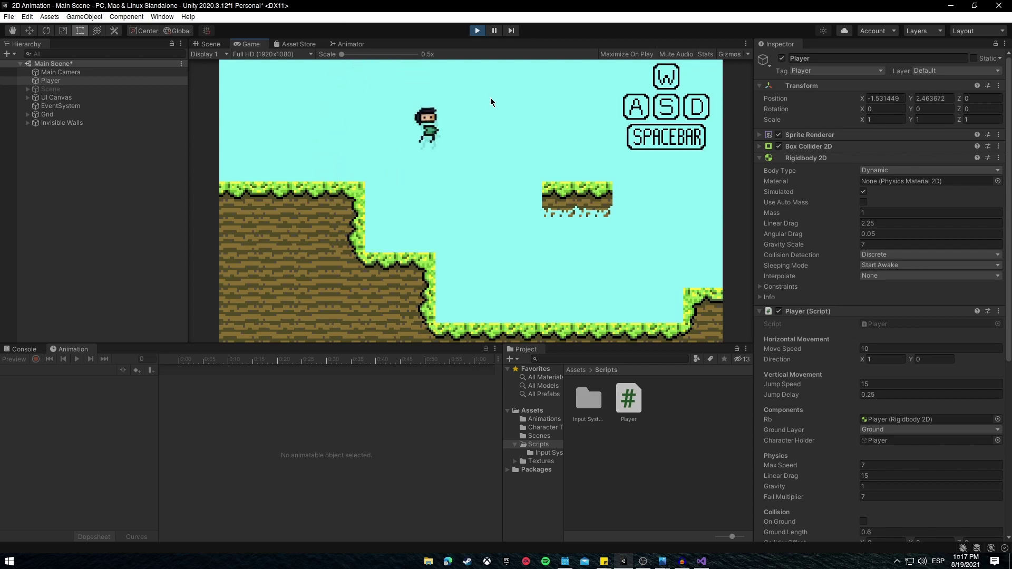
key(space)
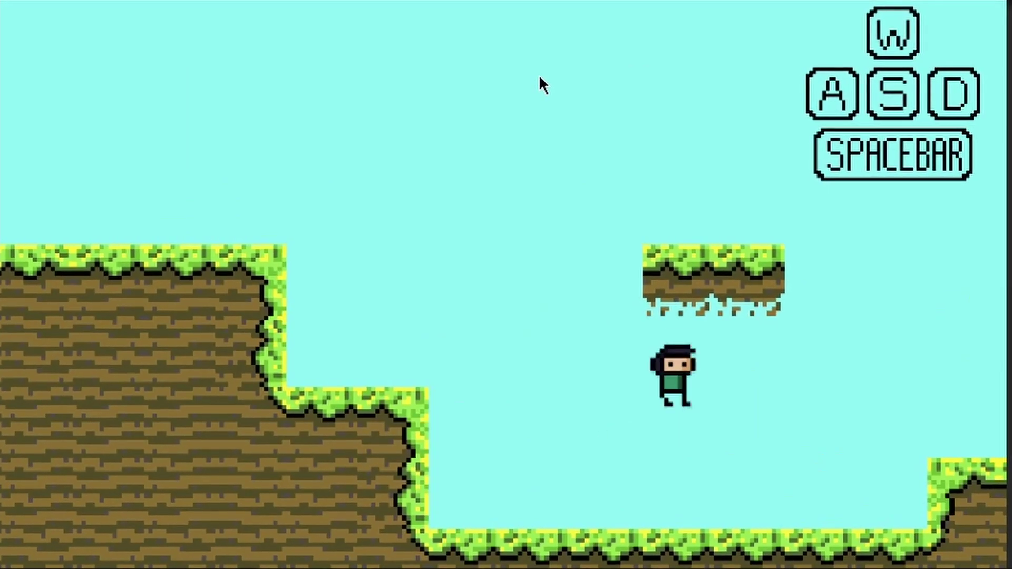
key(a)
key(space)
key(space)
key(d)
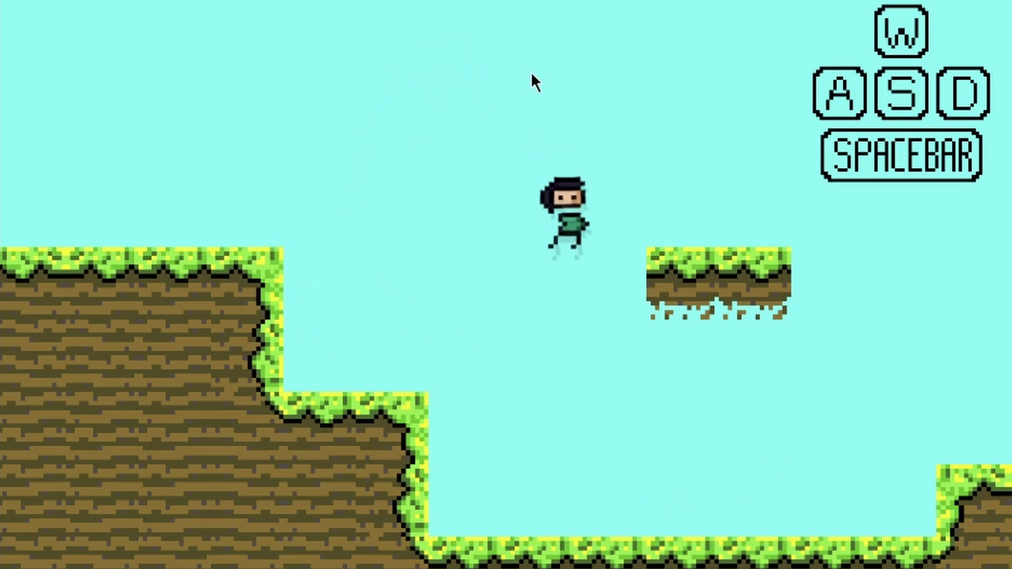
key(a)
key(space)
key(space)
key(d)
key(space)
key(a)
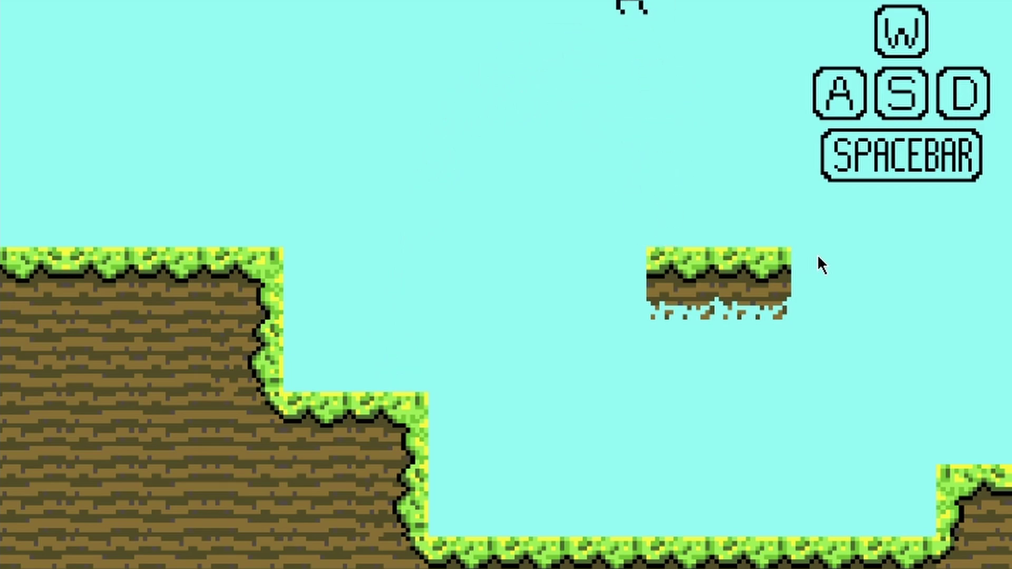
key(space)
key(space)
key(d)
key(d)
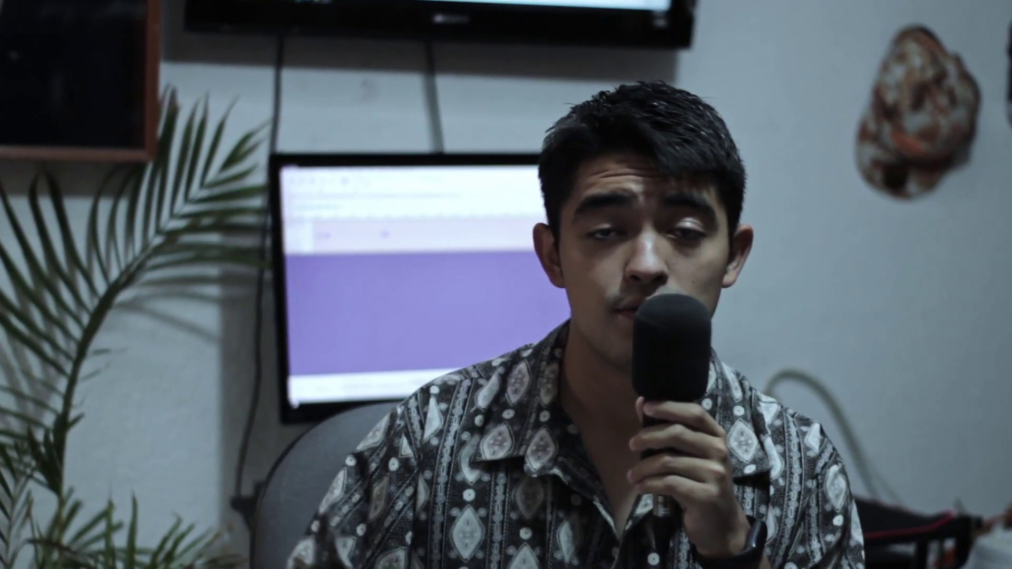